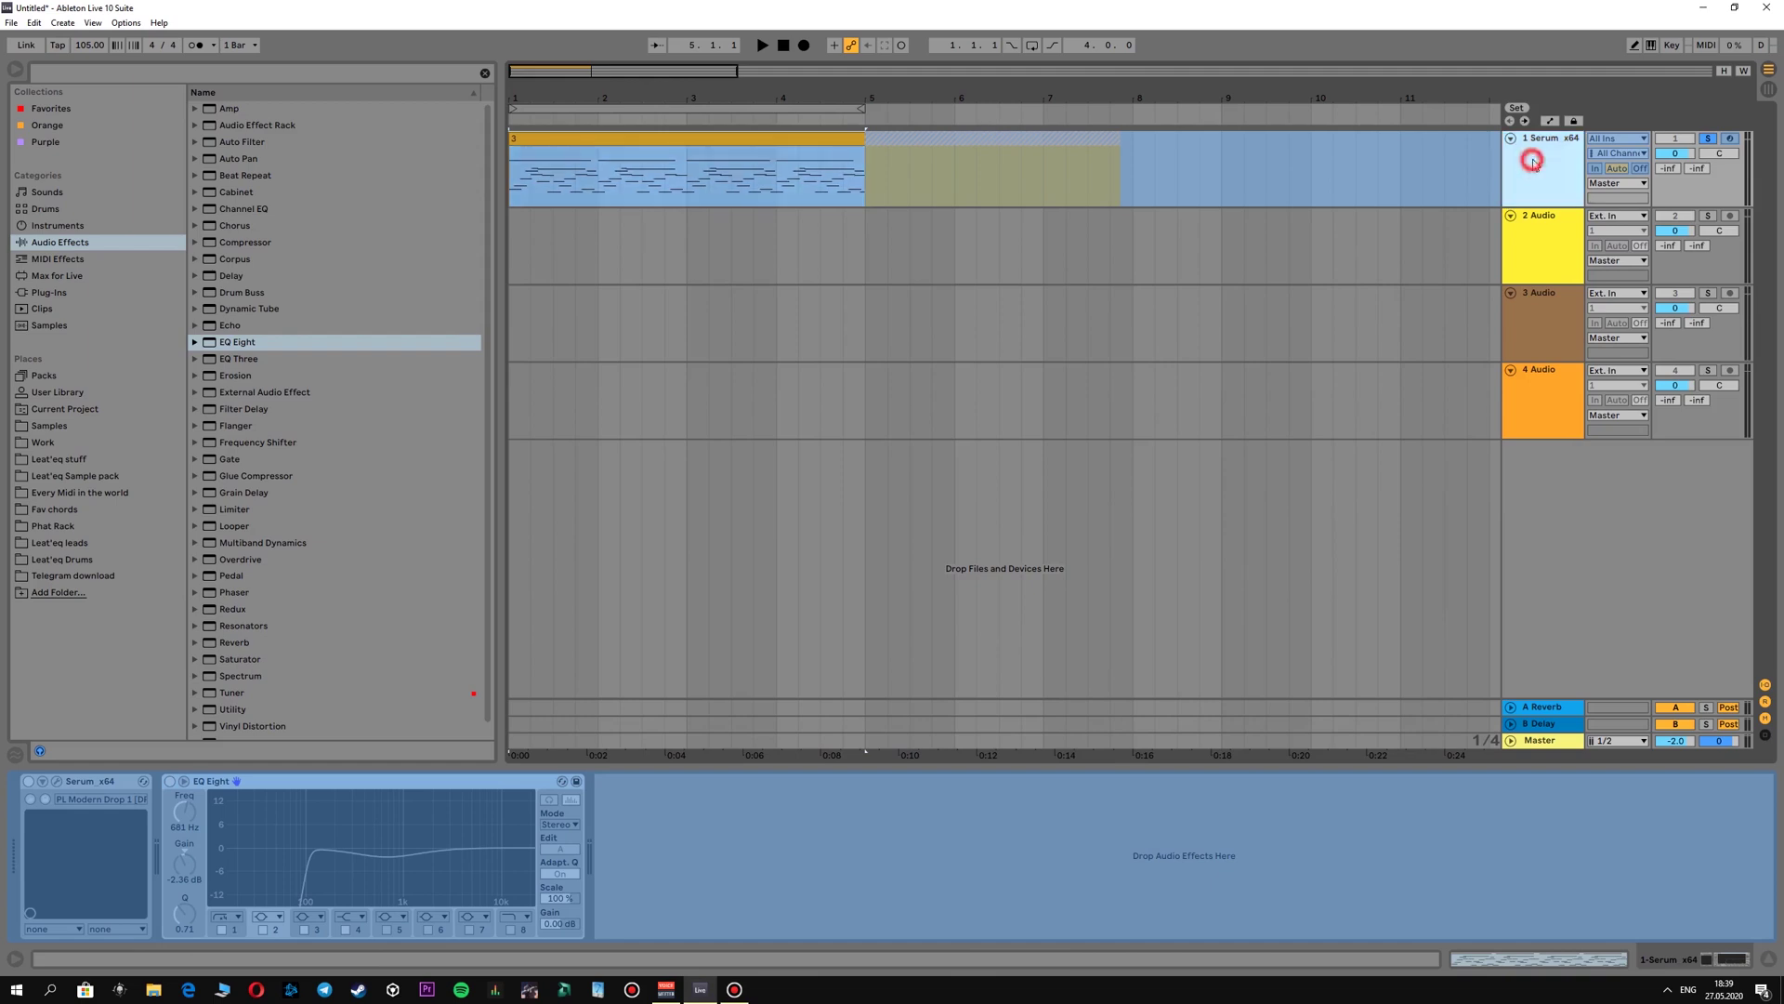
Copy the frozen Serum clip onto the second and third tracks as rendered audio, and play with track 2 soloed.
right_click(1511, 173)
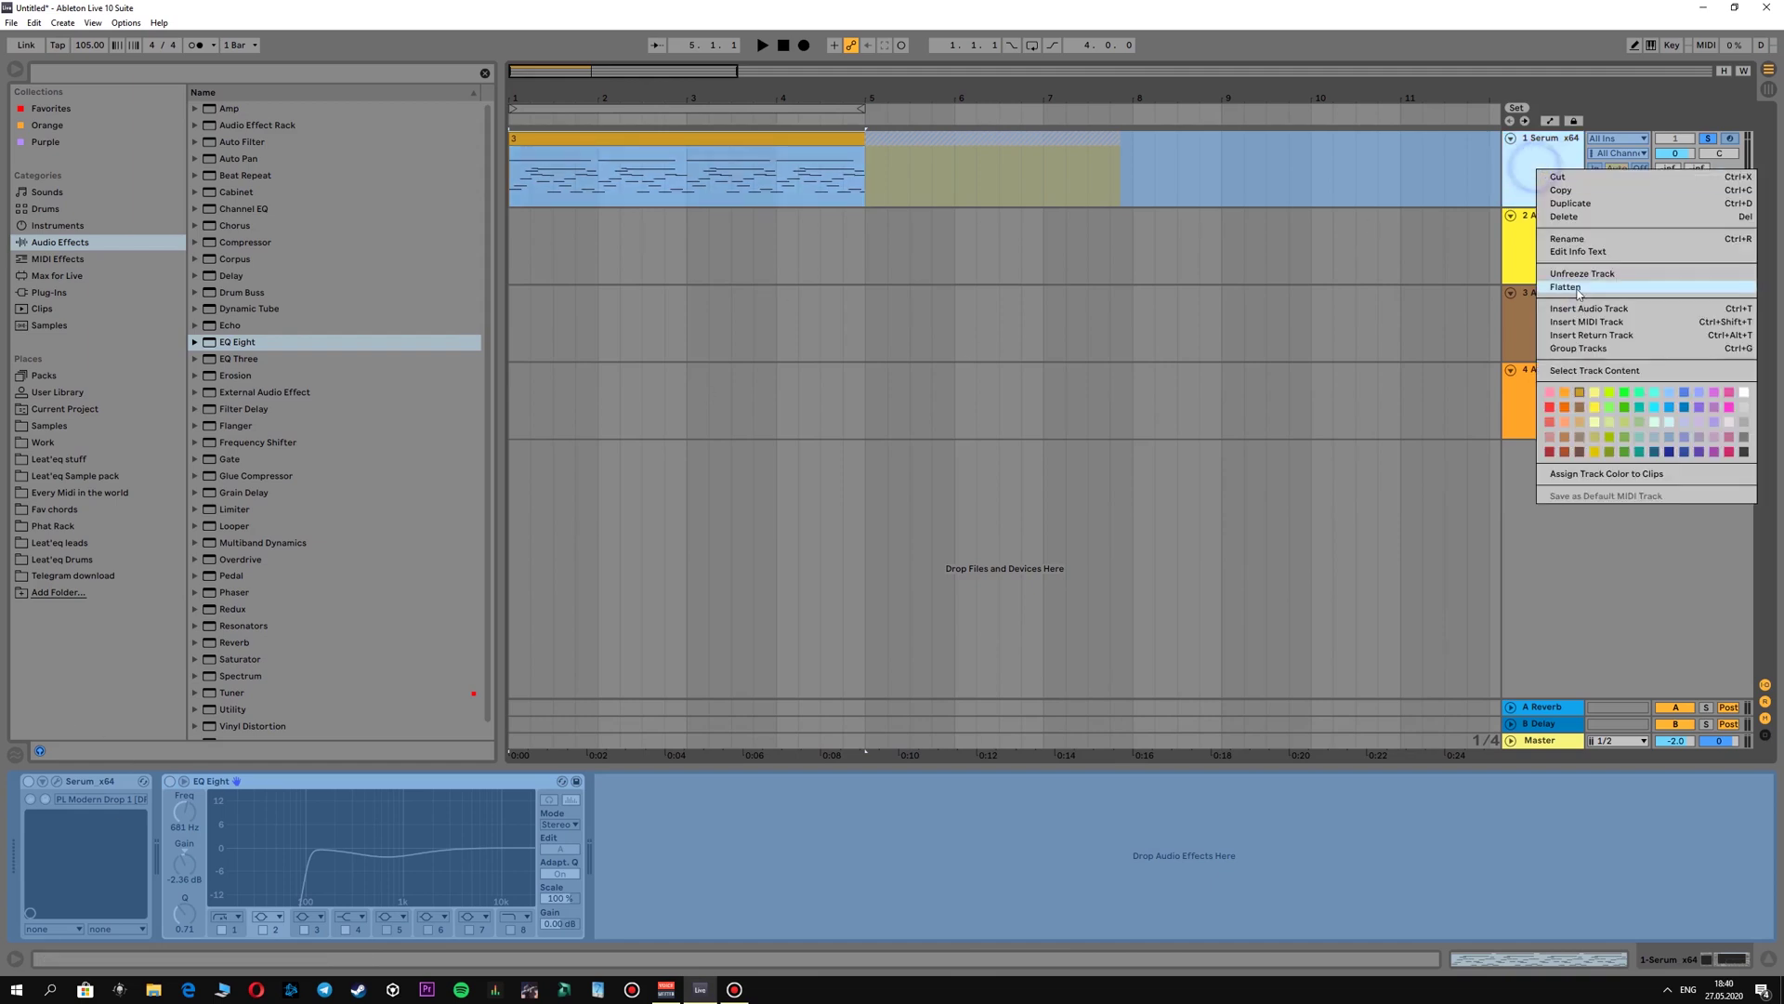
left_click(1505, 160)
left_click(693, 137)
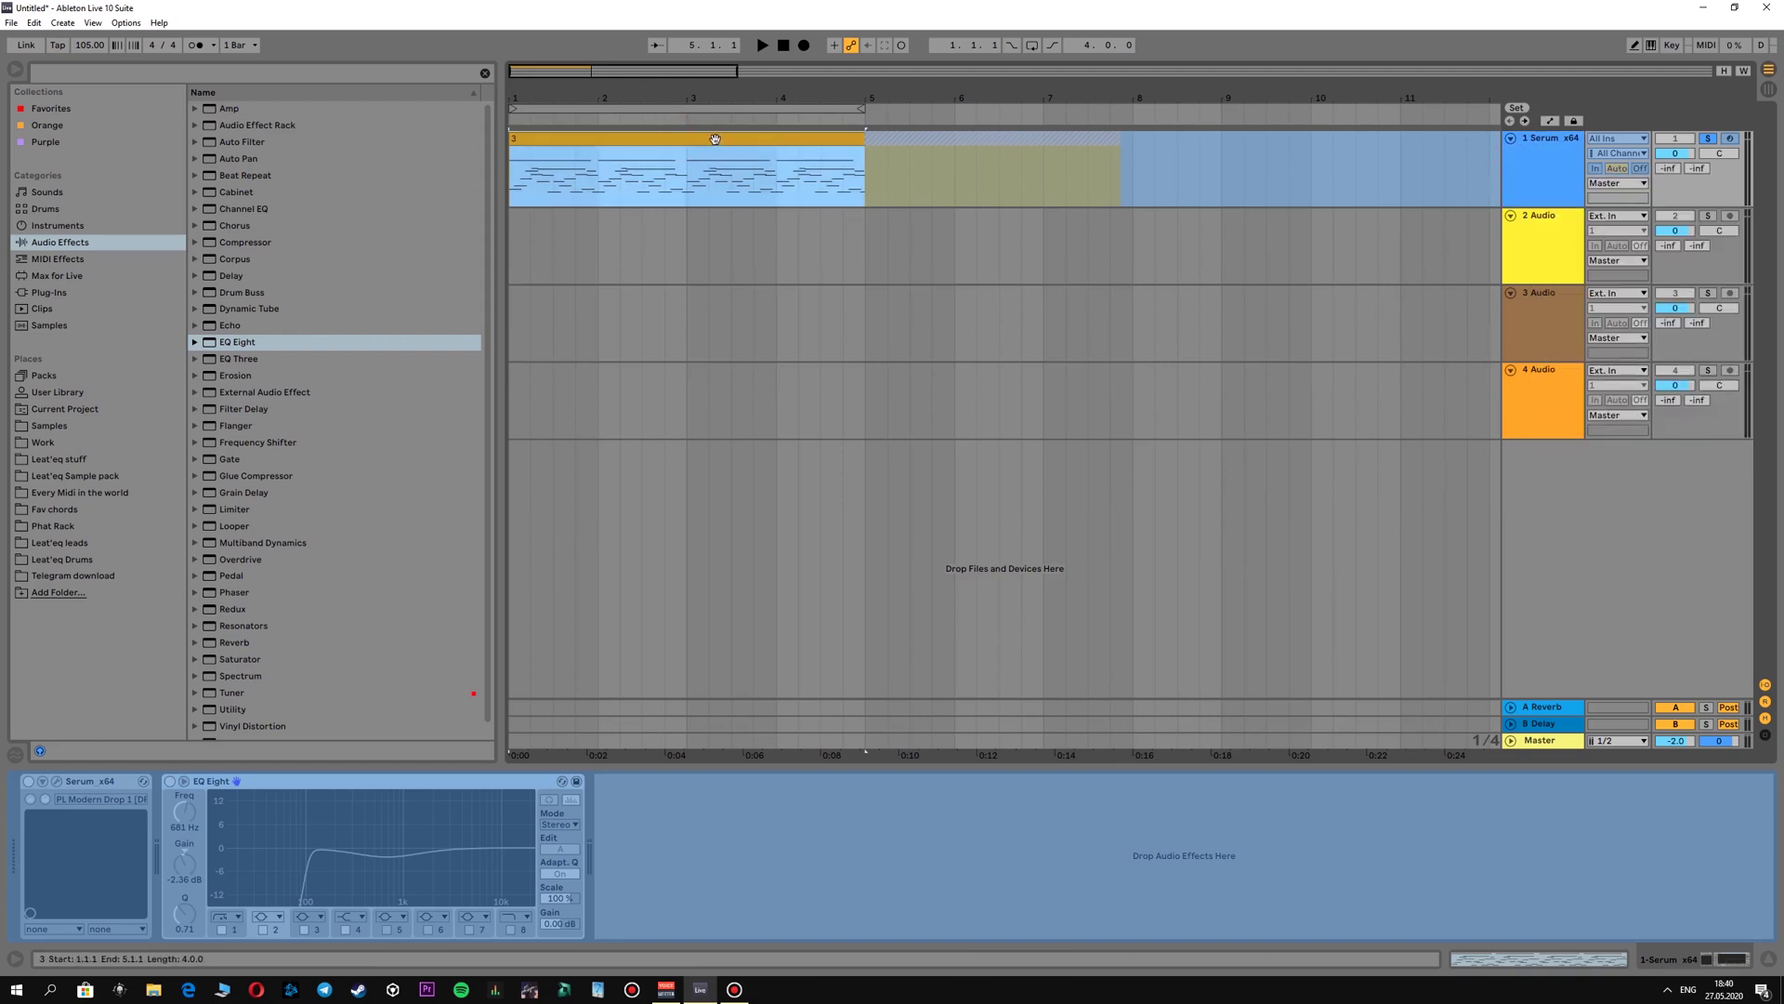
left_click_drag(712, 138, 760, 318)
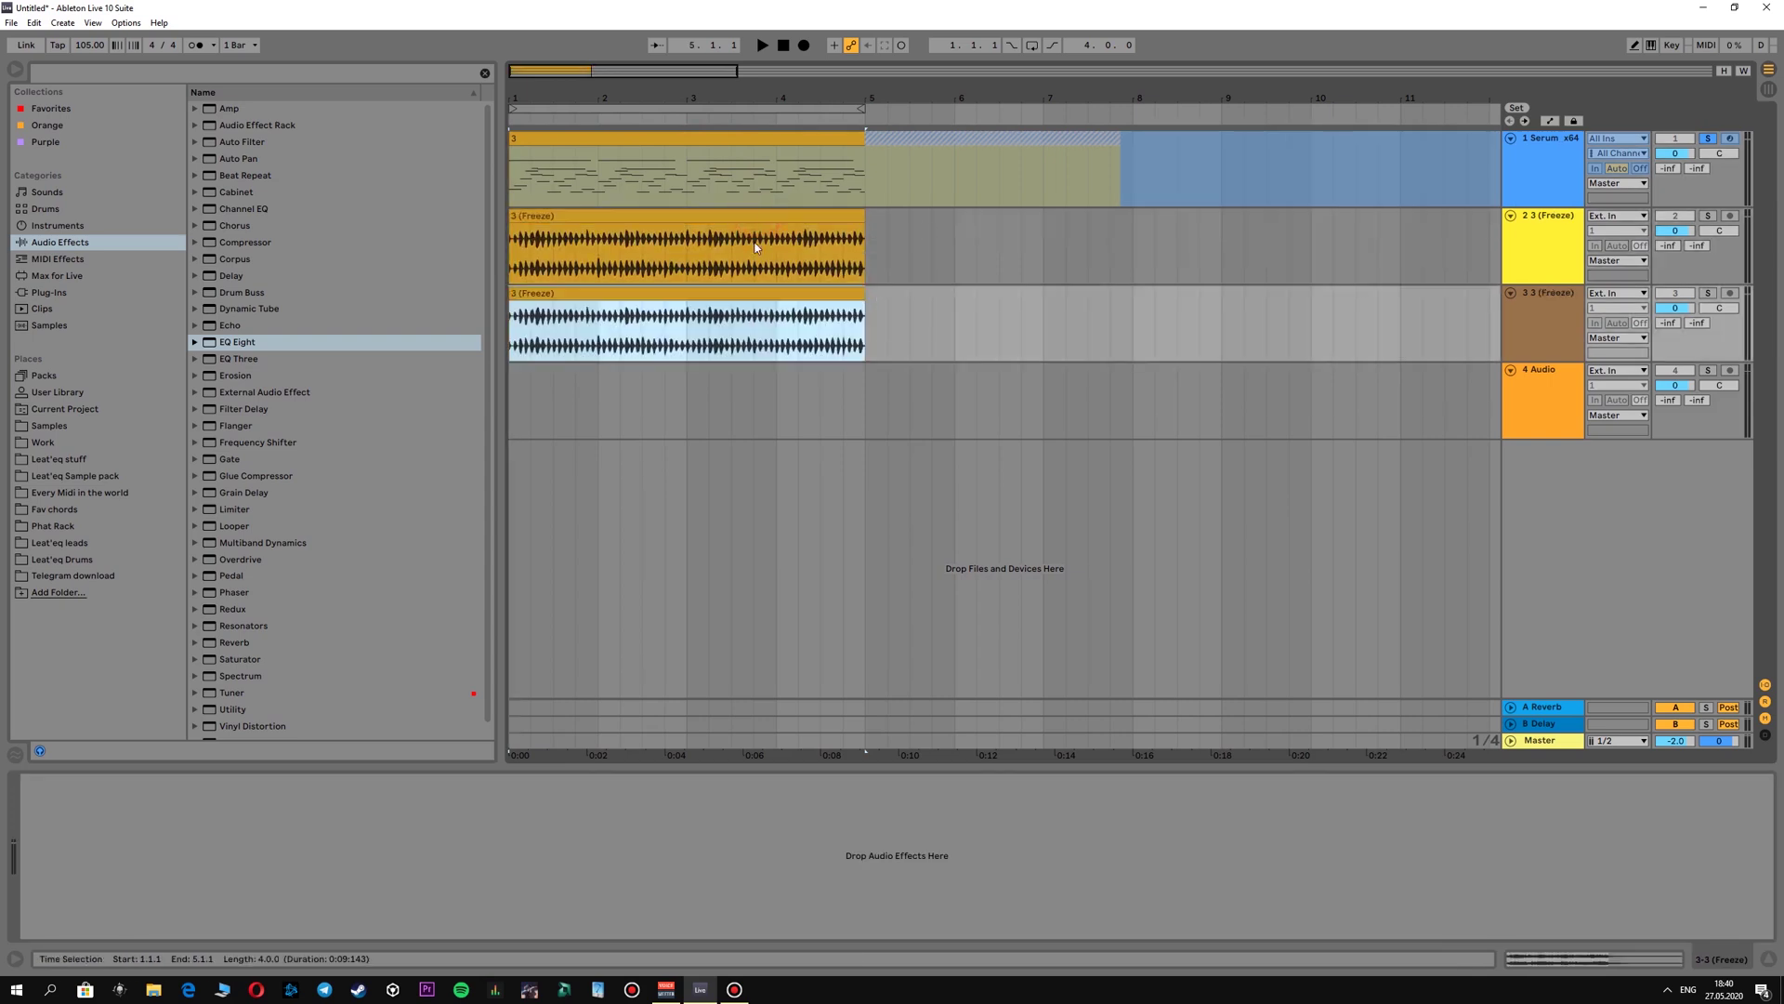
left_click(1708, 216)
key("space")
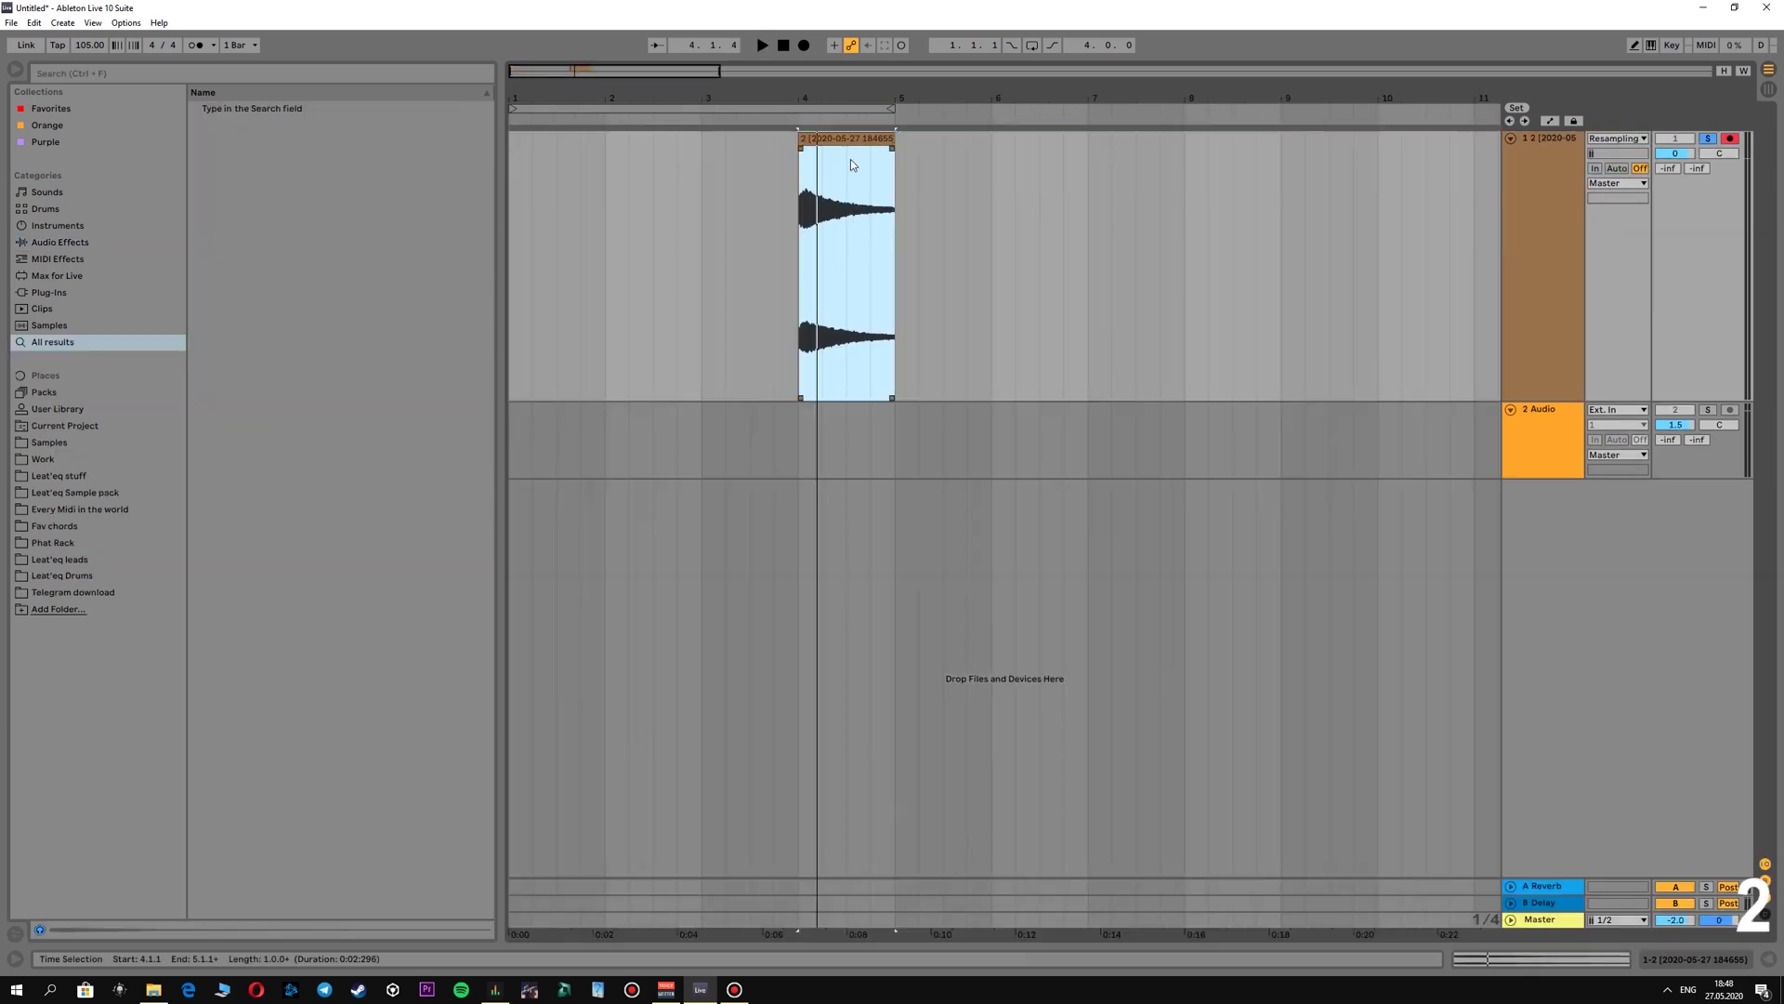
Reverse the audio clip at bar 4 on the first track and play it back.
double_click(850, 141)
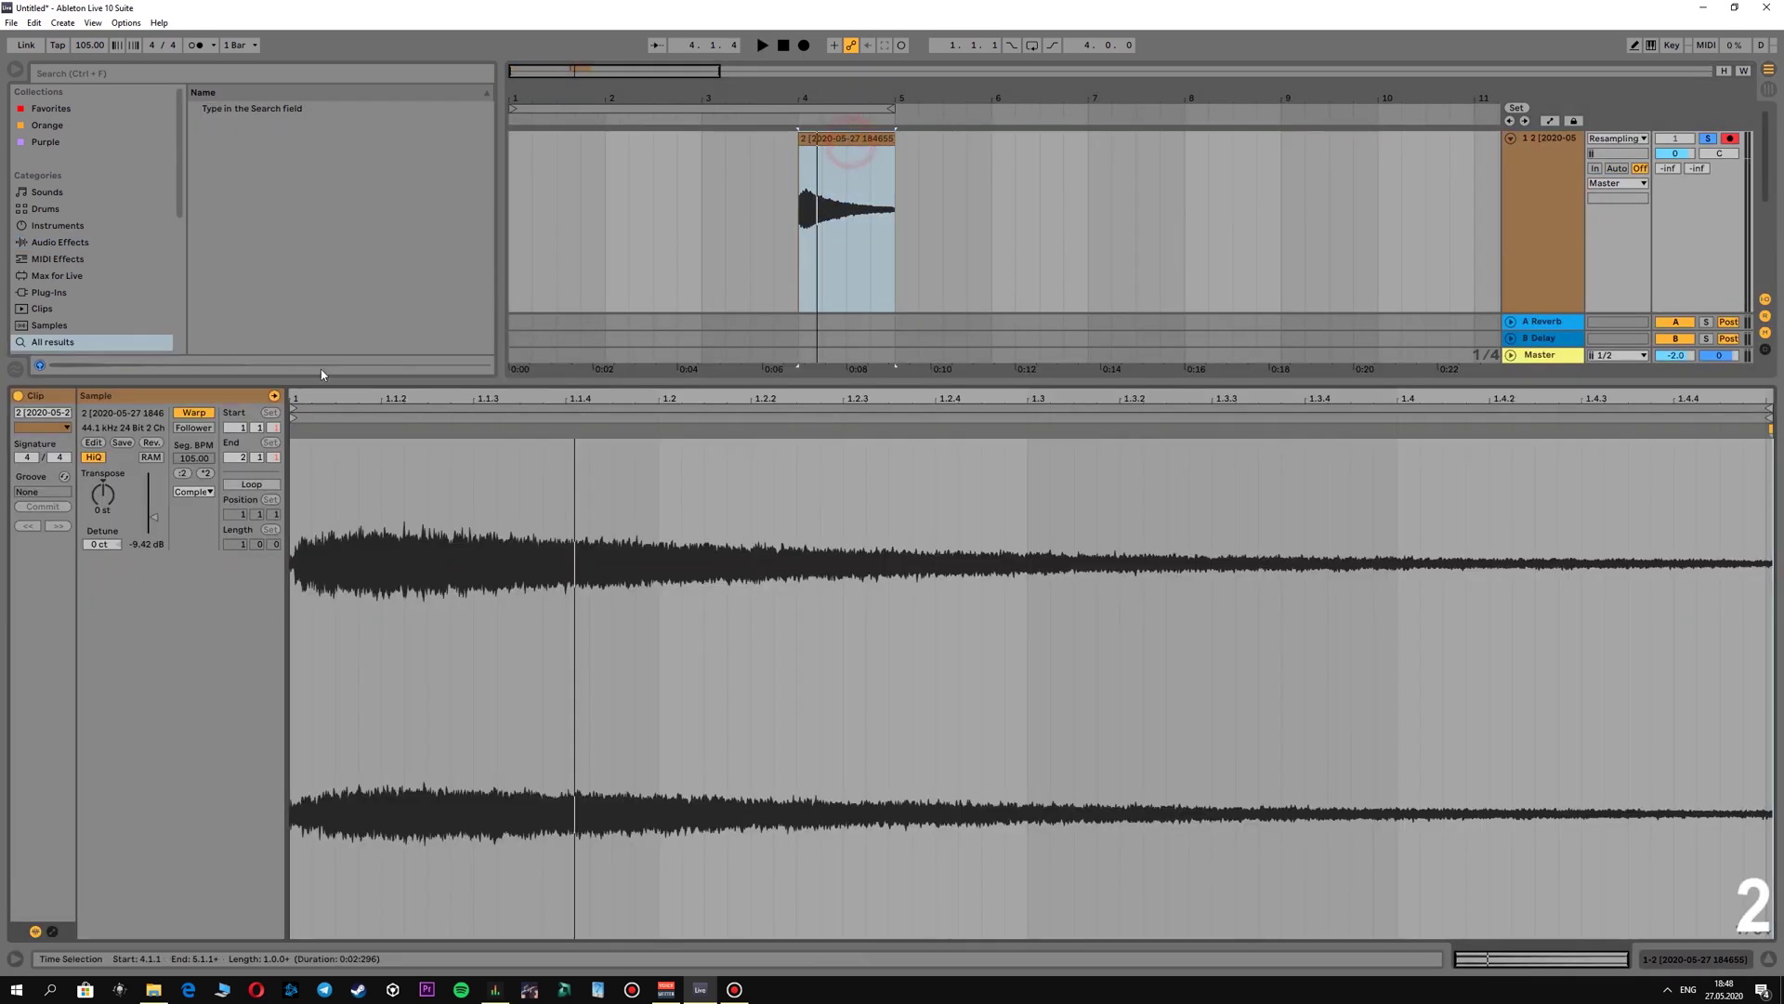
left_click(1769, 958)
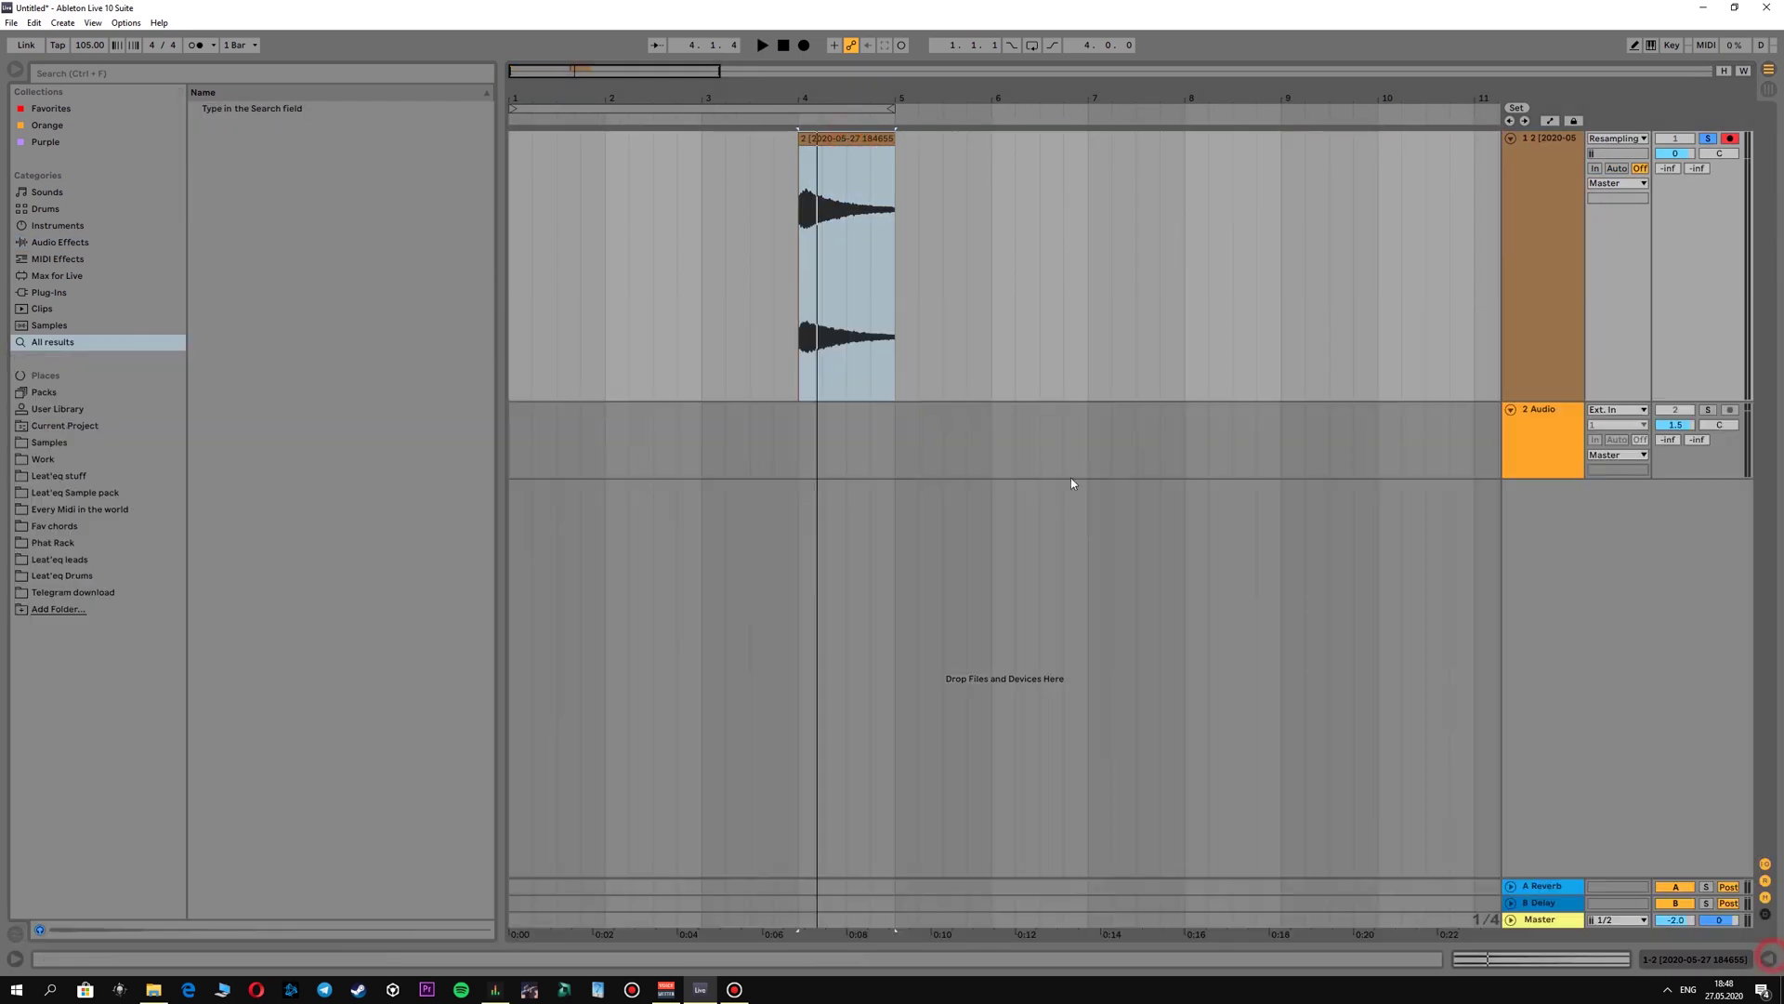
left_click(865, 138)
key("r")
key("space")
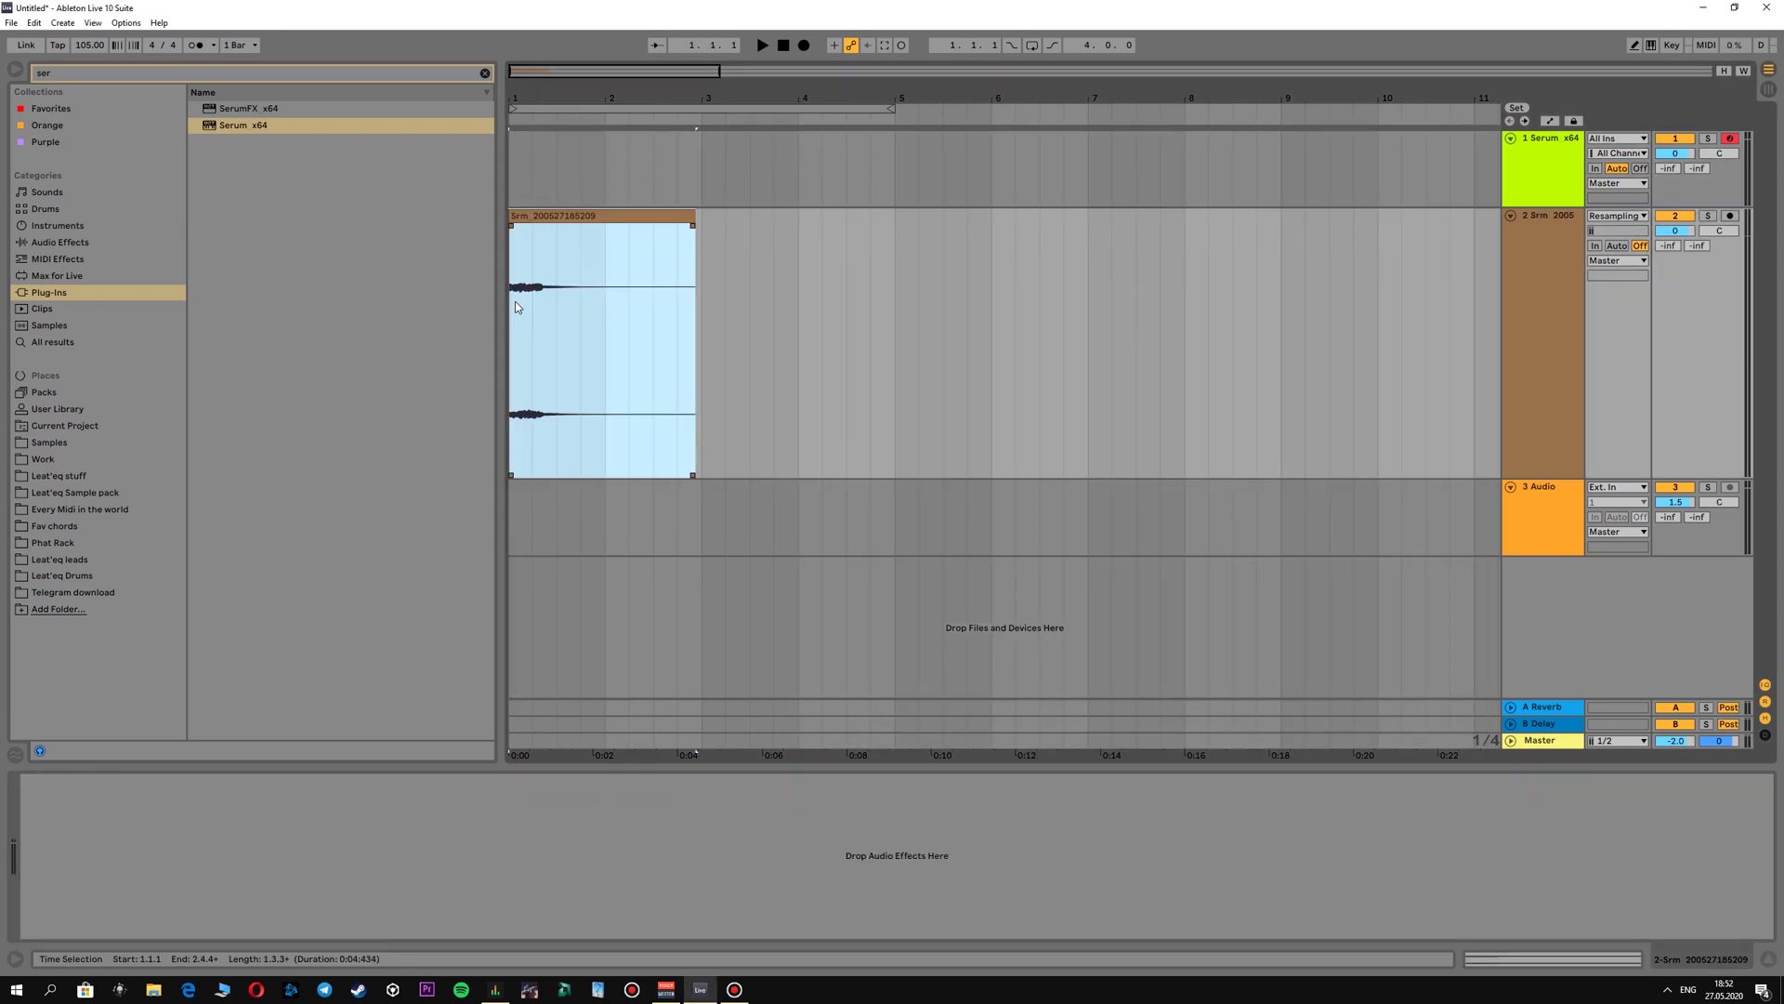
Play back the resampled Serum audio clip, and the soloed Serum track 2 of the sound design session from bar 1.
key("space")
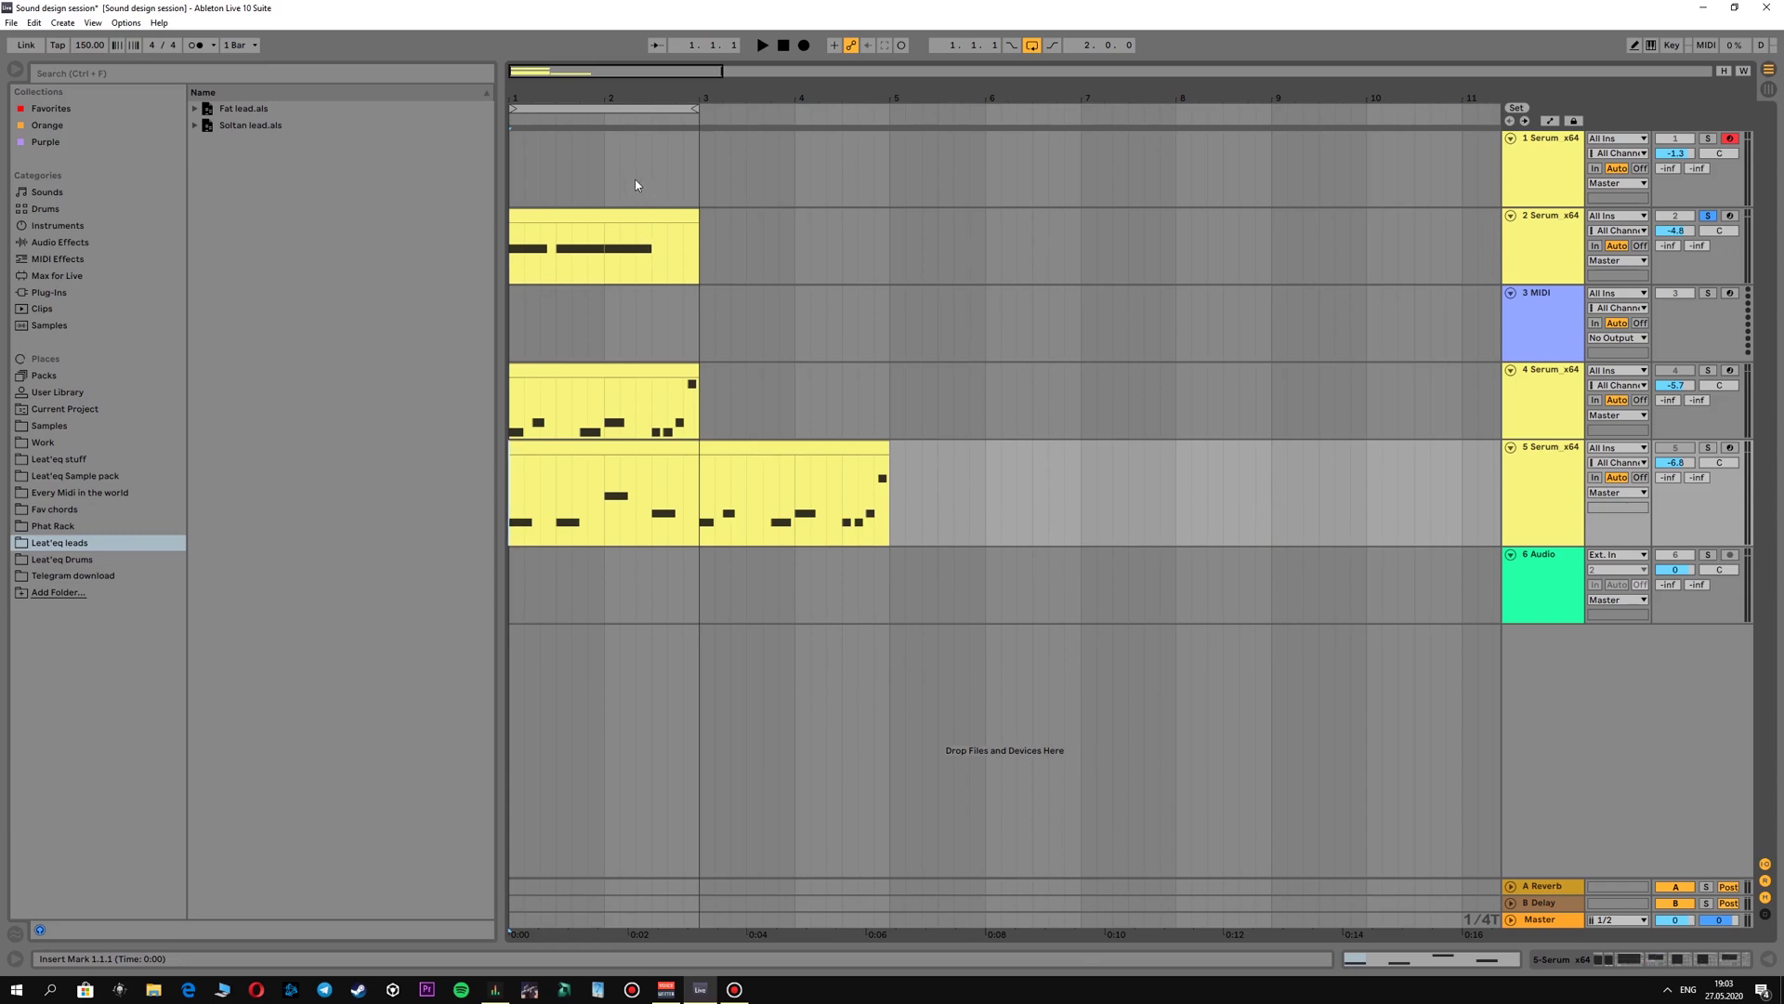
left_click(518, 195)
key("space")
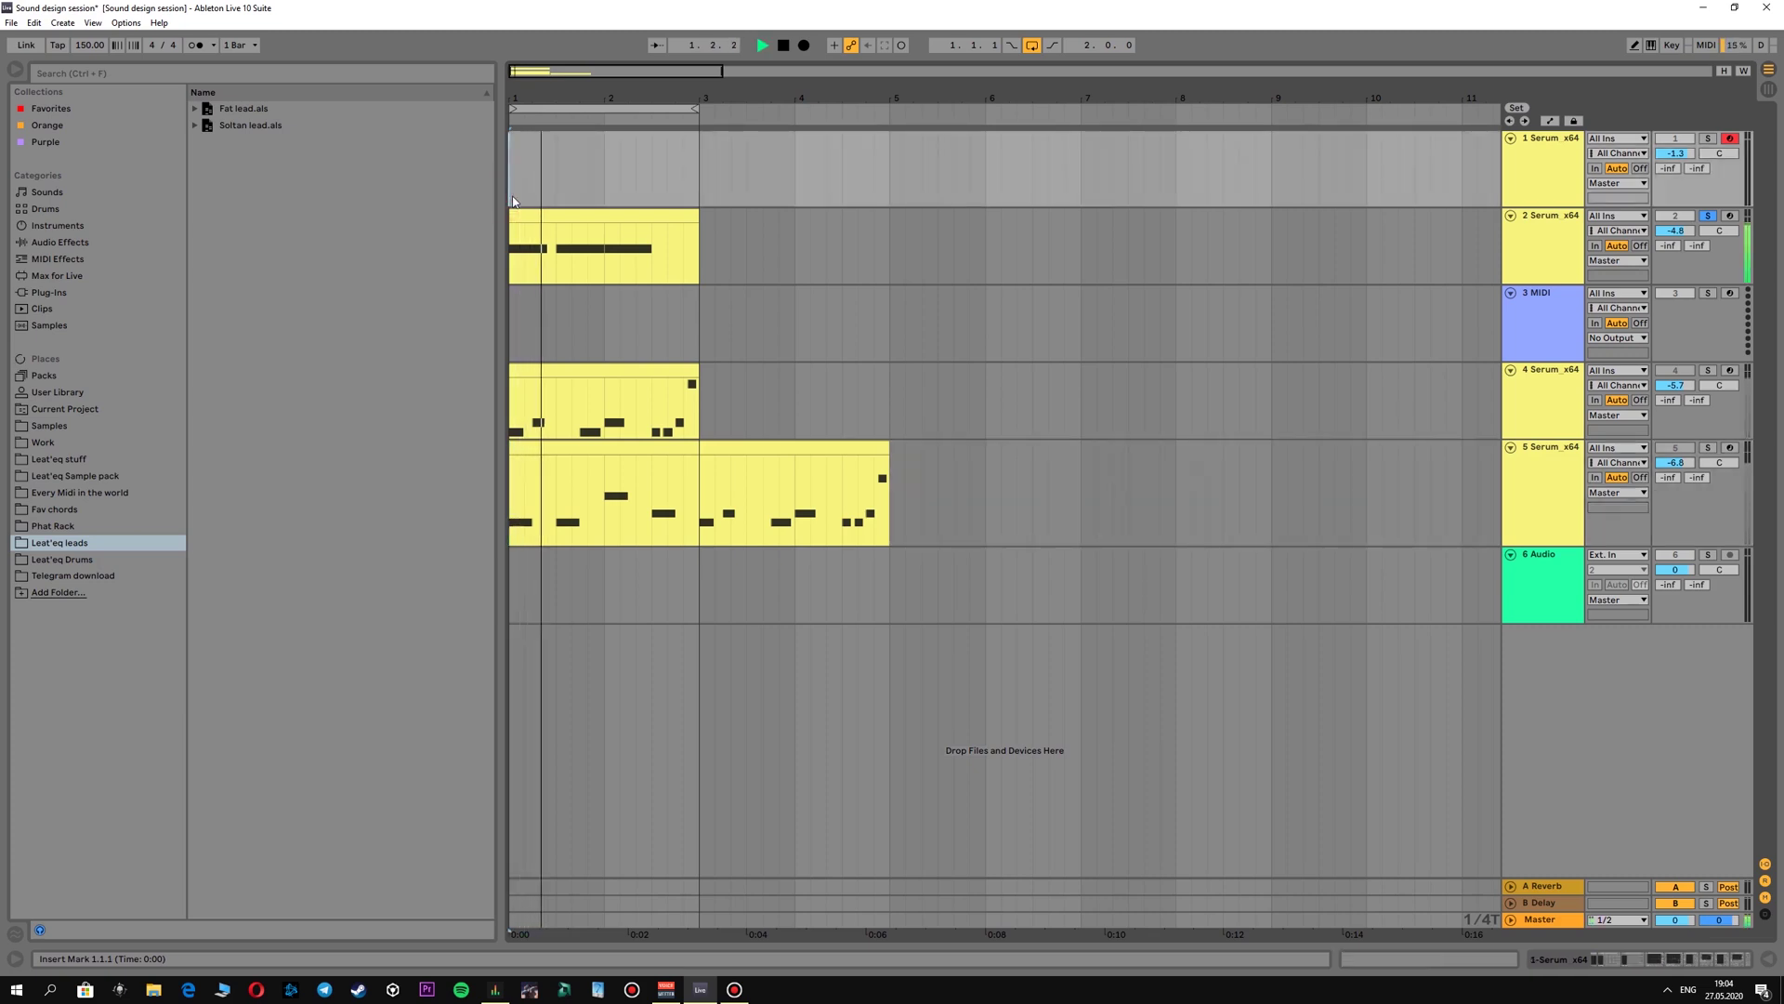
key("space")
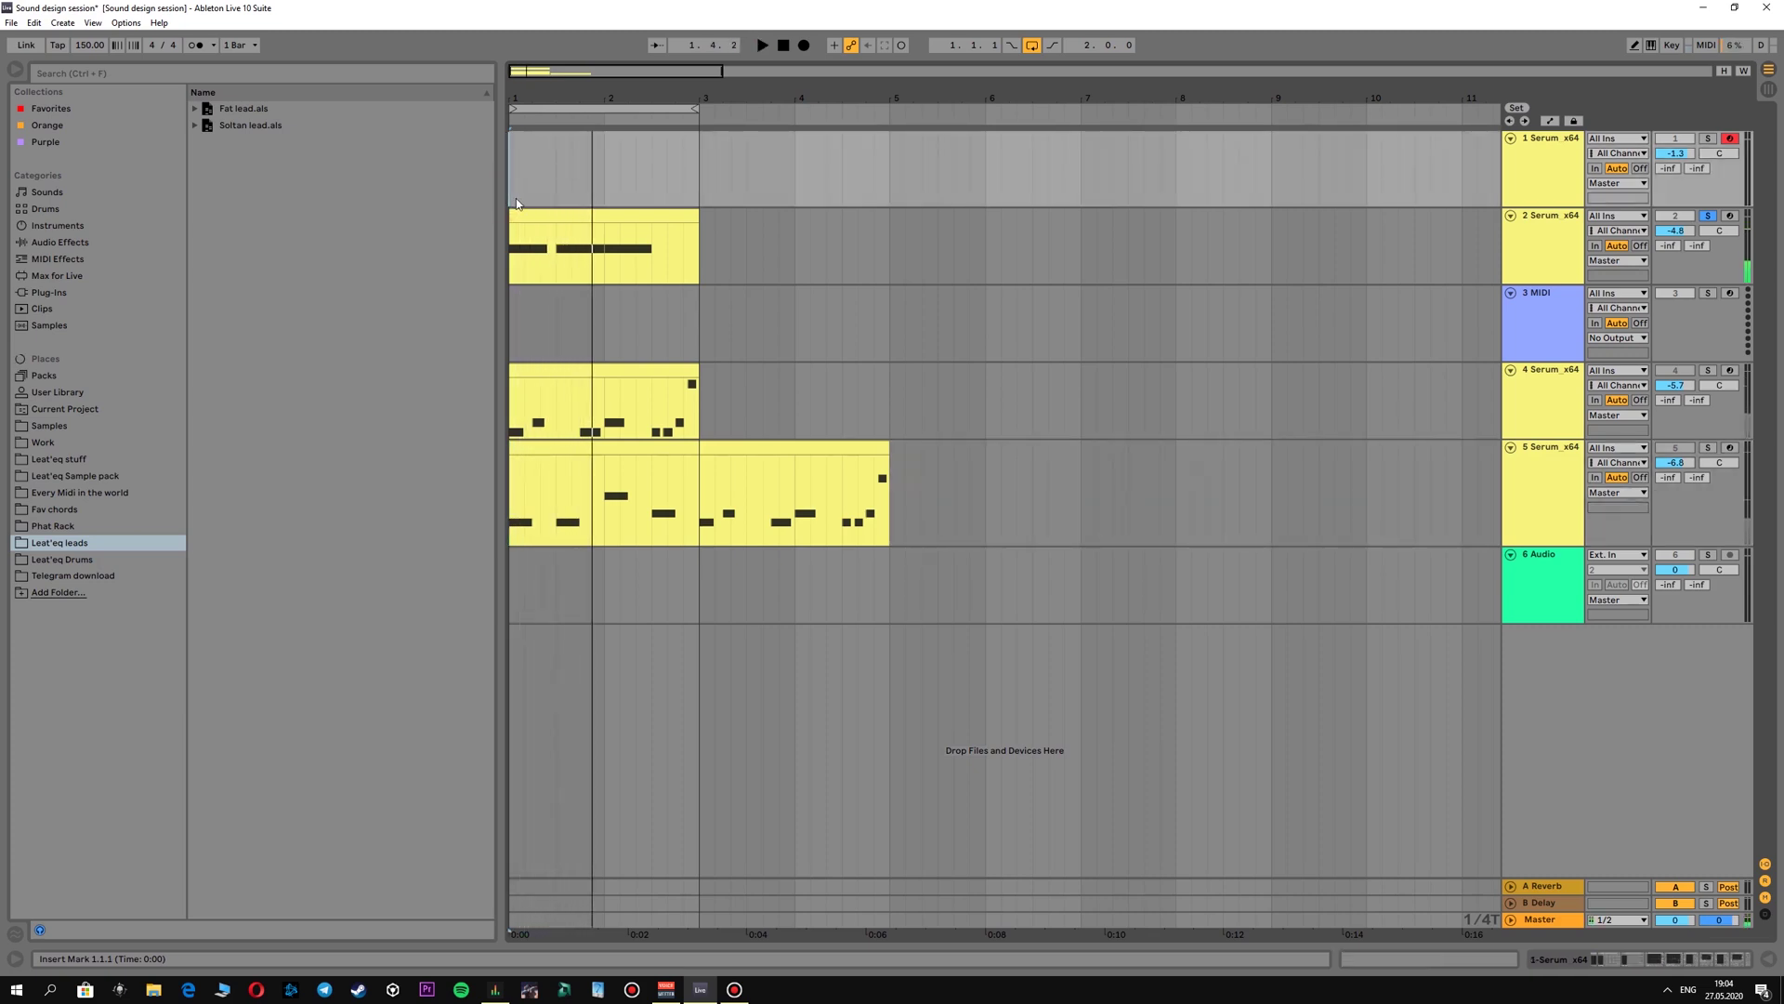
Save Serum track 2 into the Leat'eq leads folder under the name Fat ass bass.
left_click(1526, 252)
left_click_drag(1555, 263, 301, 220)
type("Fat ass bass")
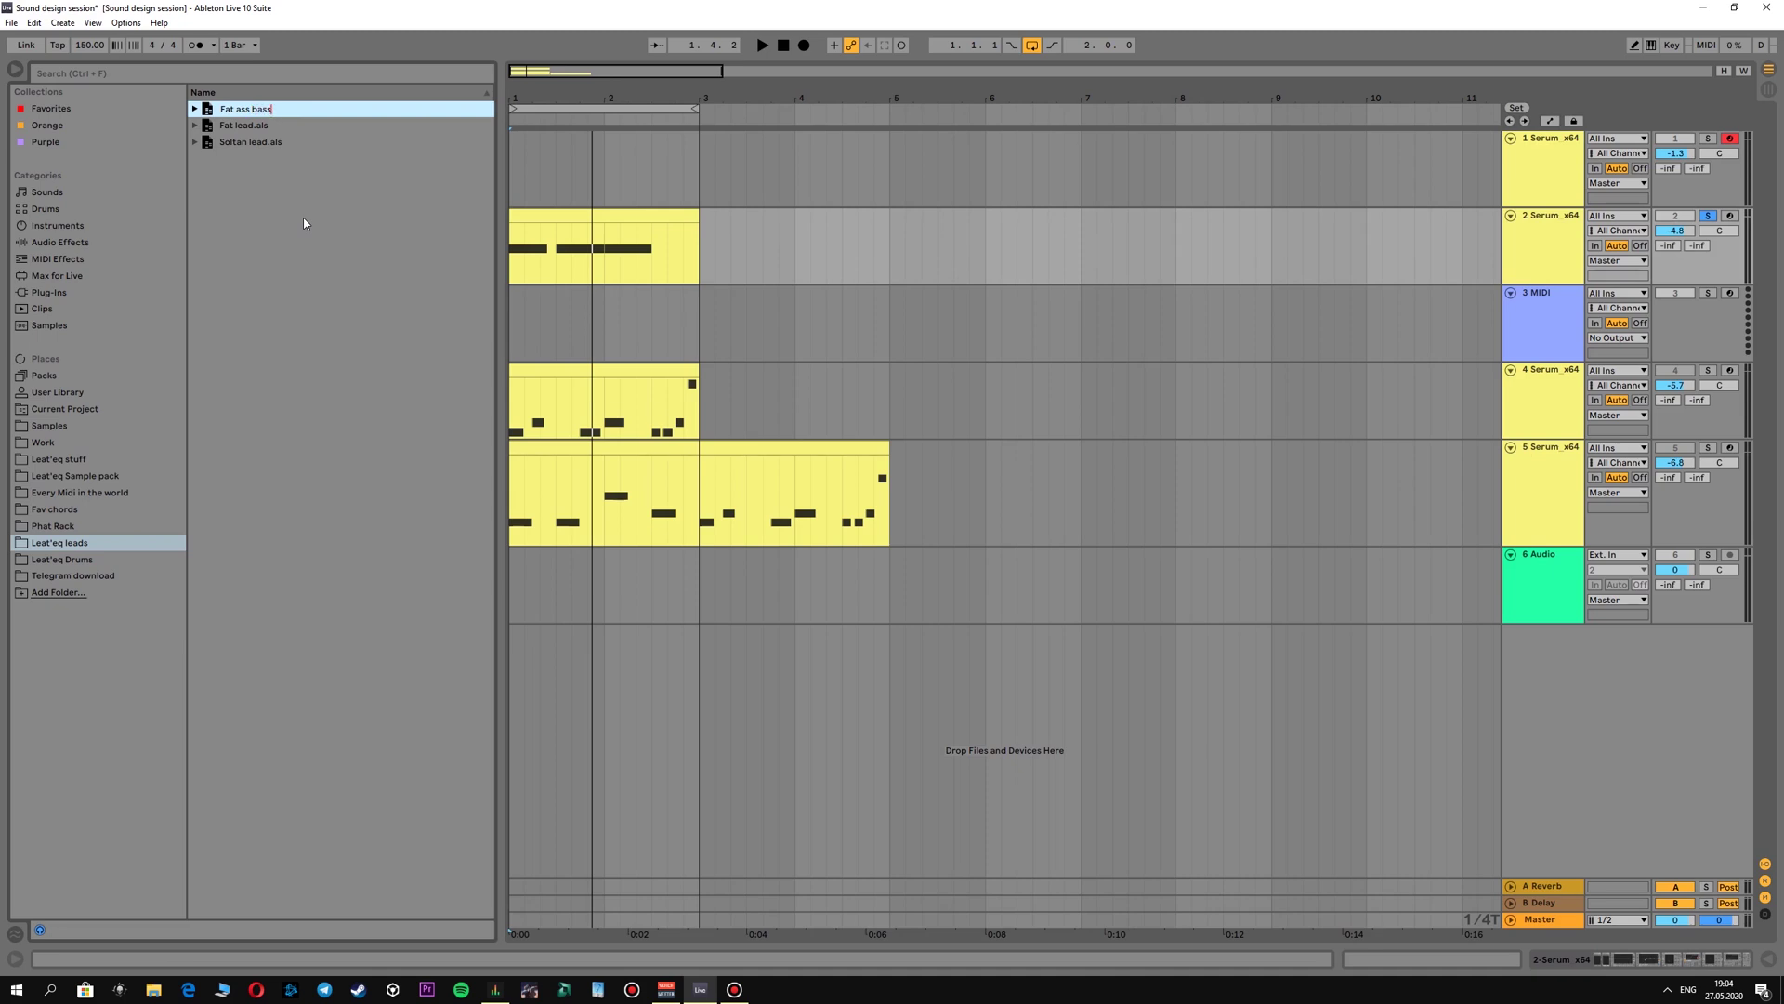
key("Return")
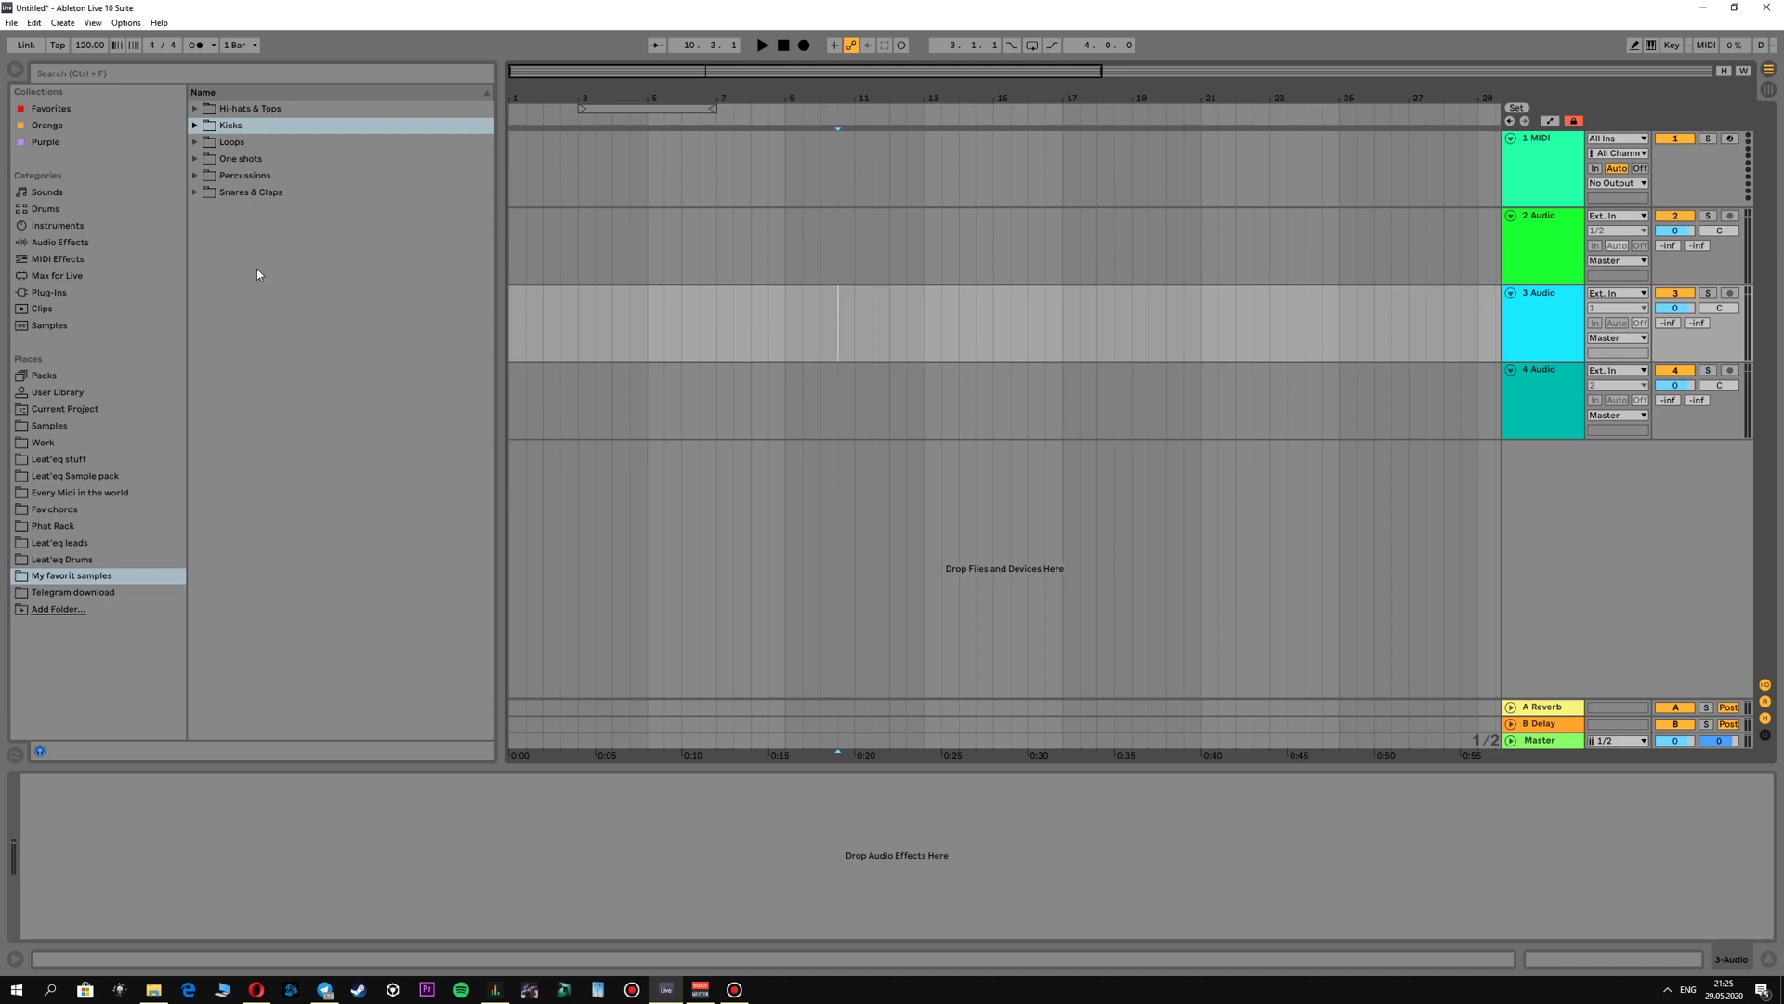
Audition the four kick samples in the Kicks folder of My favorit samples.
left_click(195, 125)
left_click(253, 142)
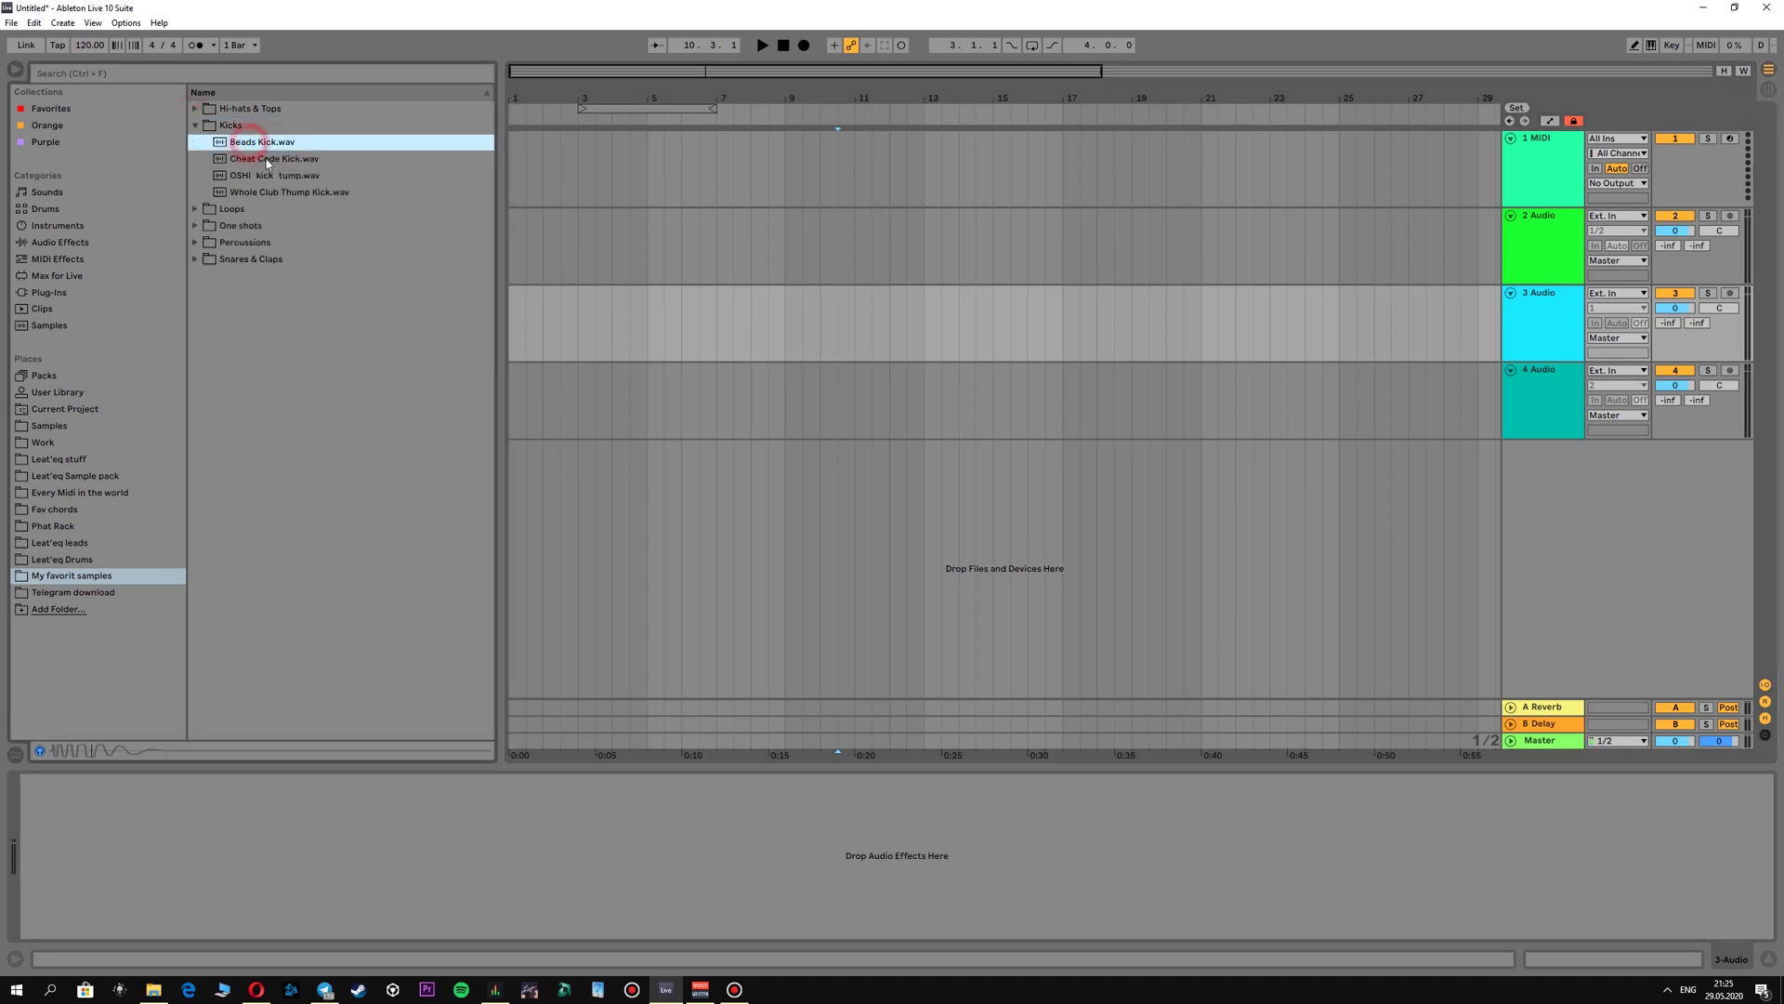
left_click(266, 160)
left_click(270, 176)
left_click(271, 191)
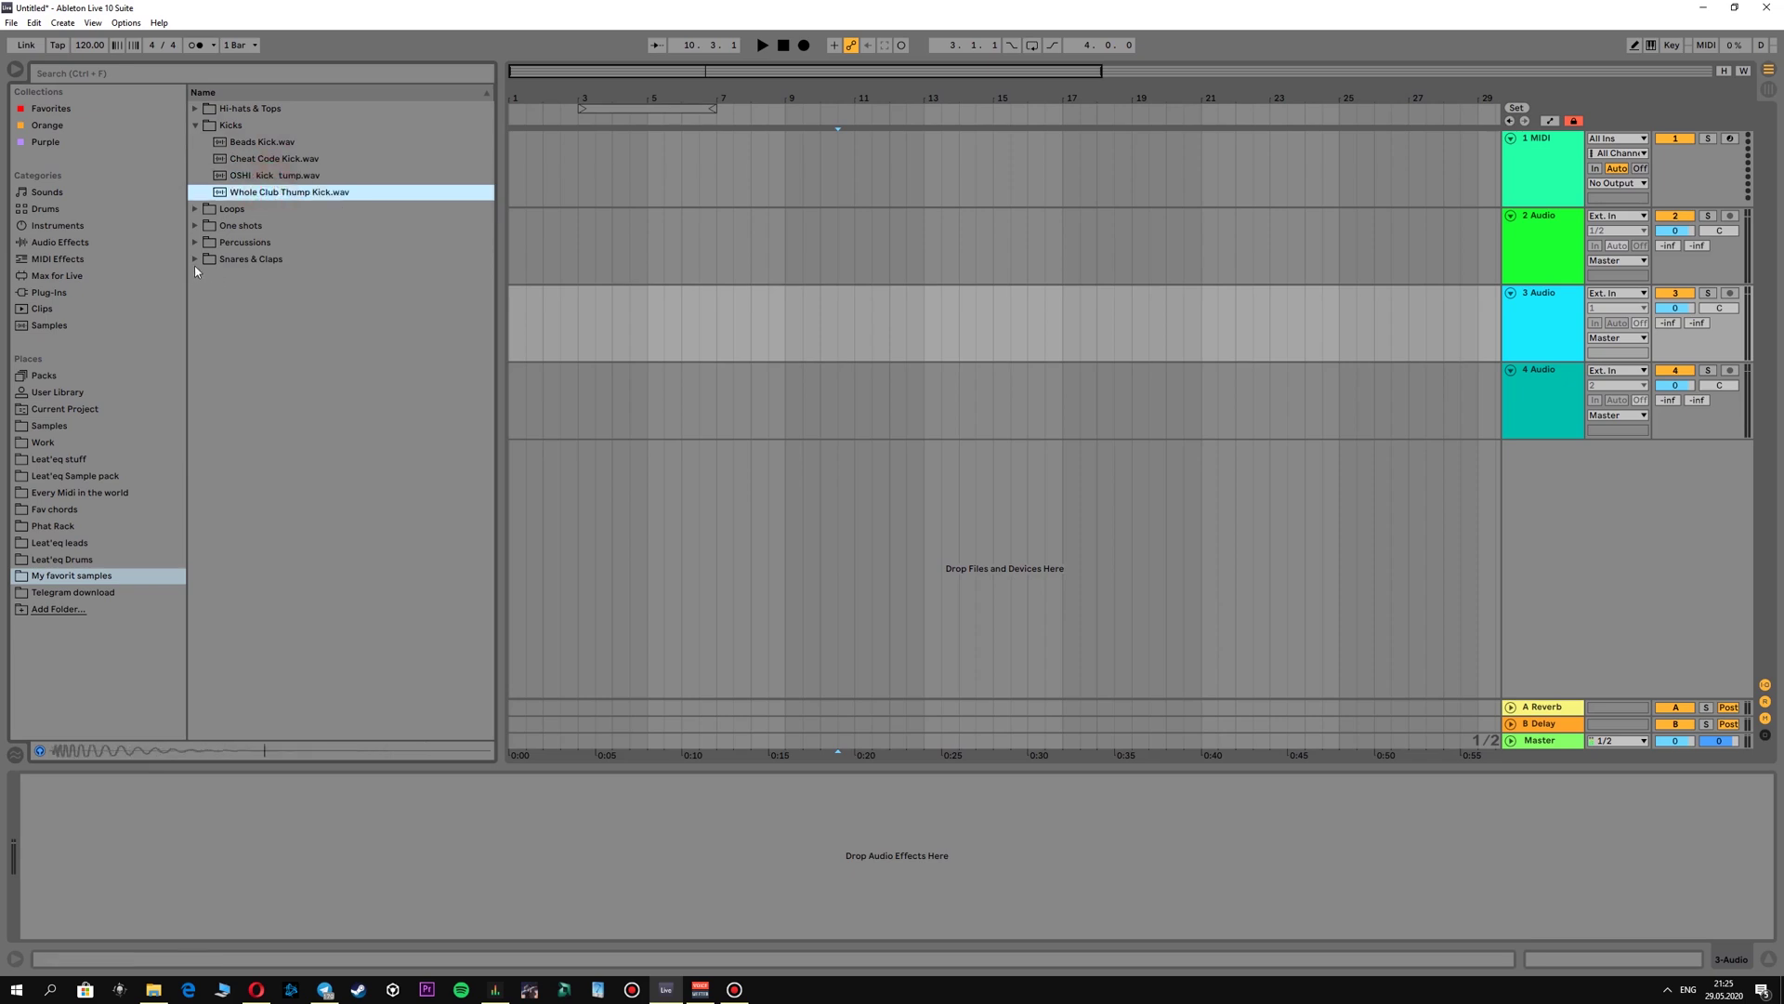
Audition samples in the Snares & Claps folder and place Shooook Clap.wav on the 3 Audio track.
left_click(195, 259)
left_click(267, 209)
left_click(268, 225)
left_click(270, 242)
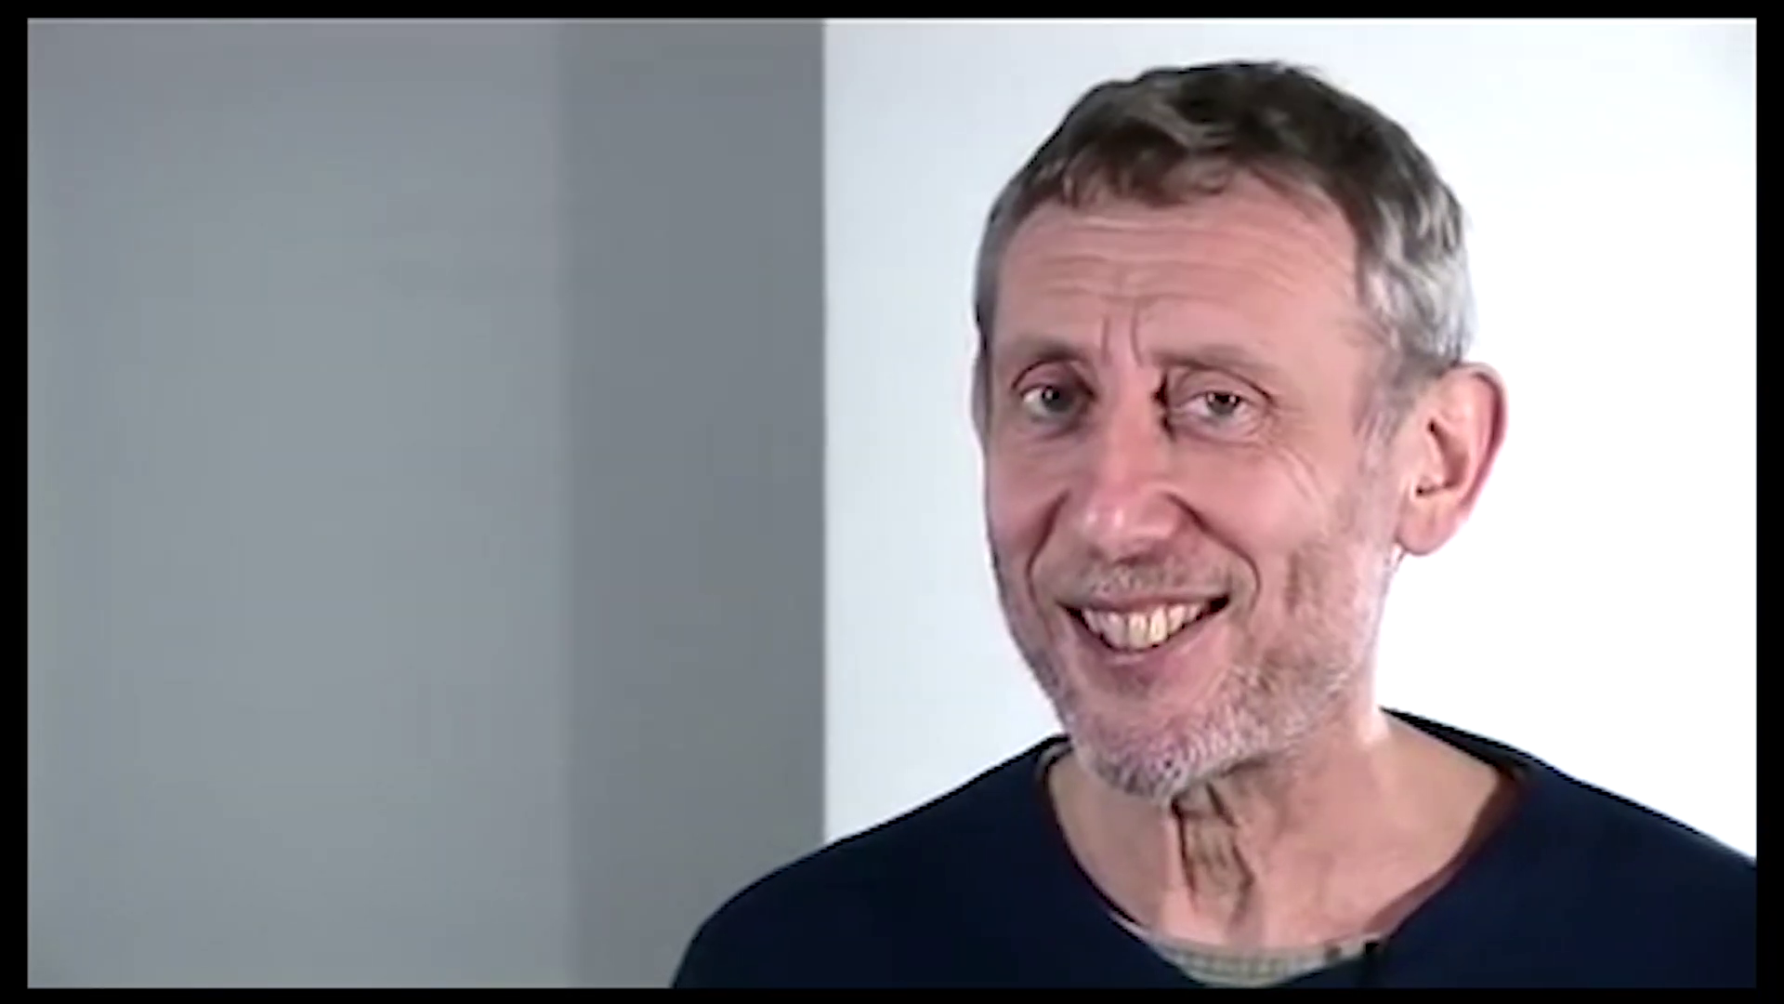
left_click(270, 259)
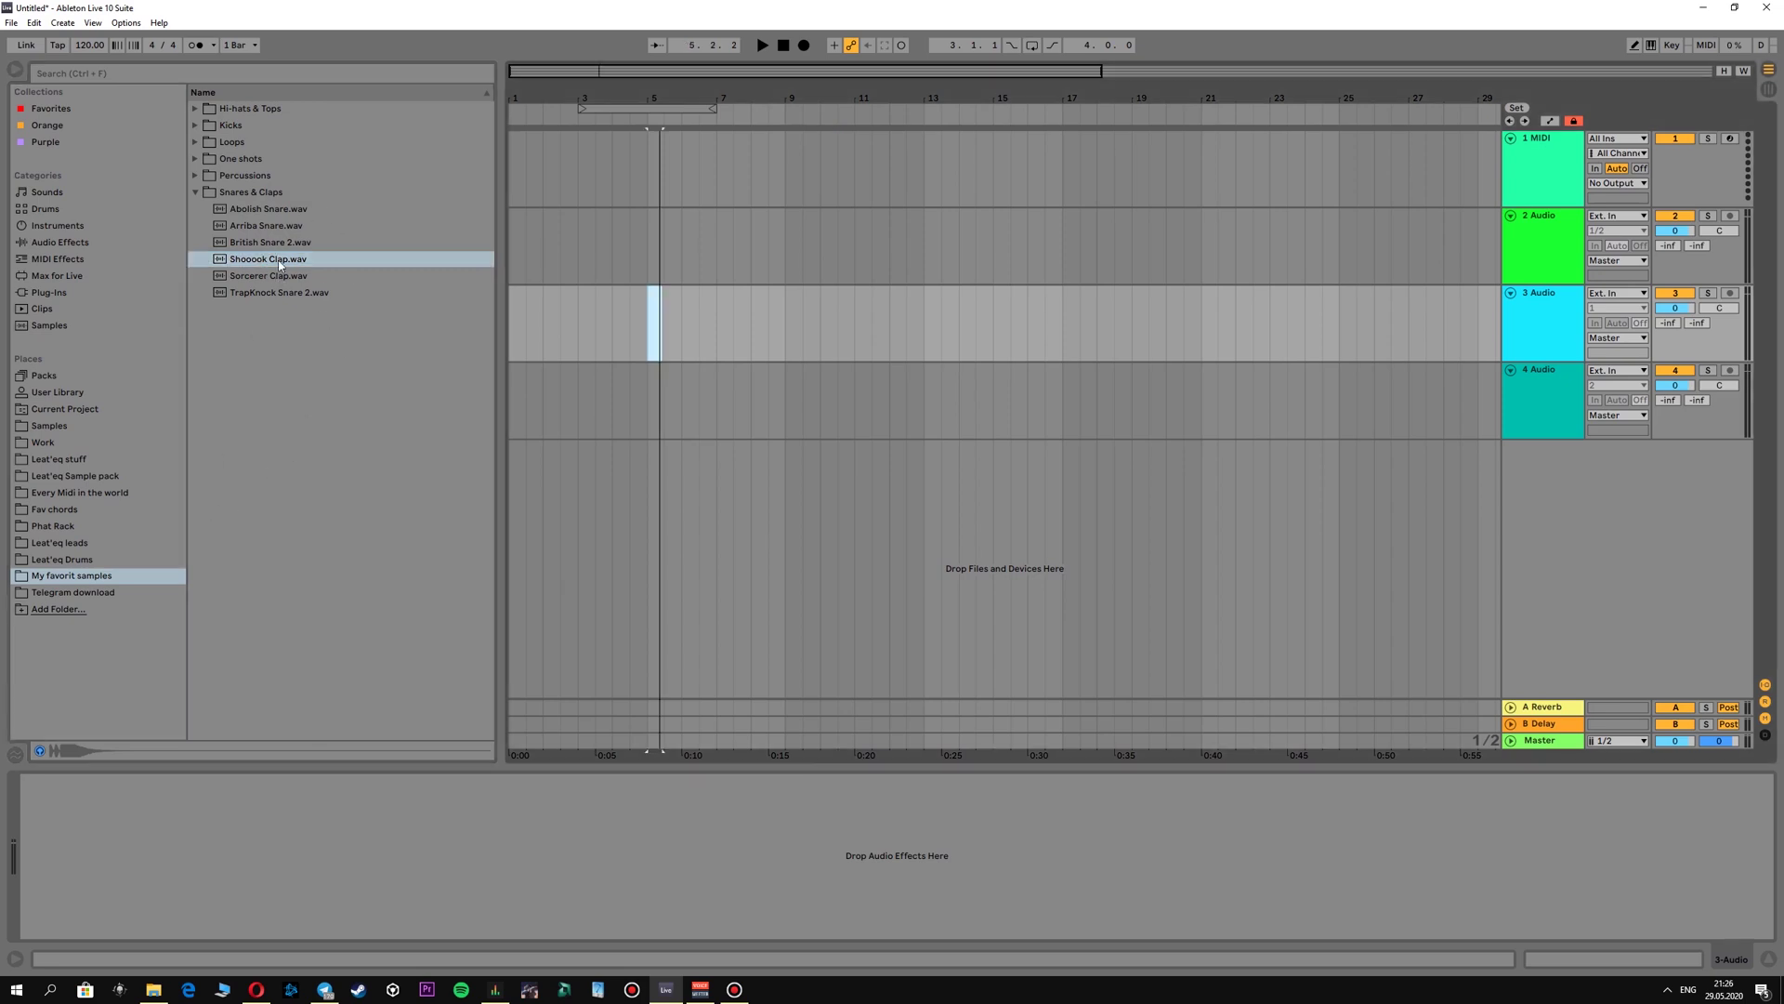
left_click(277, 259)
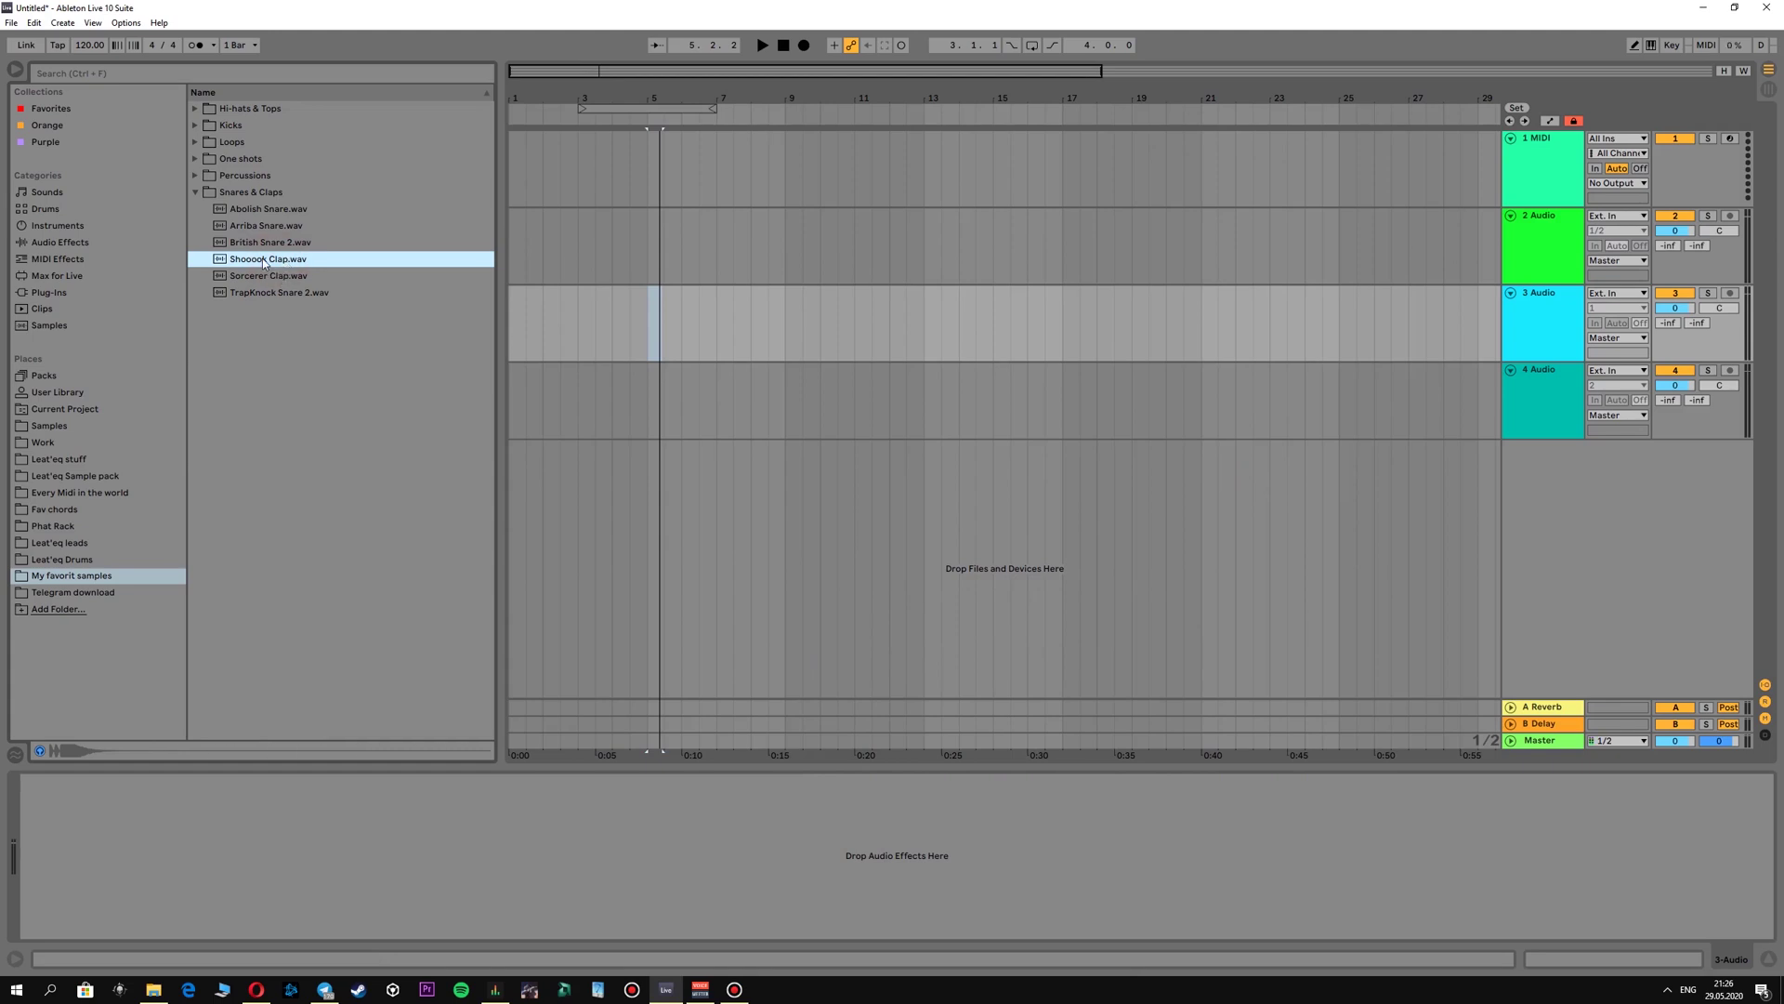
left_click_drag(263, 262, 719, 328)
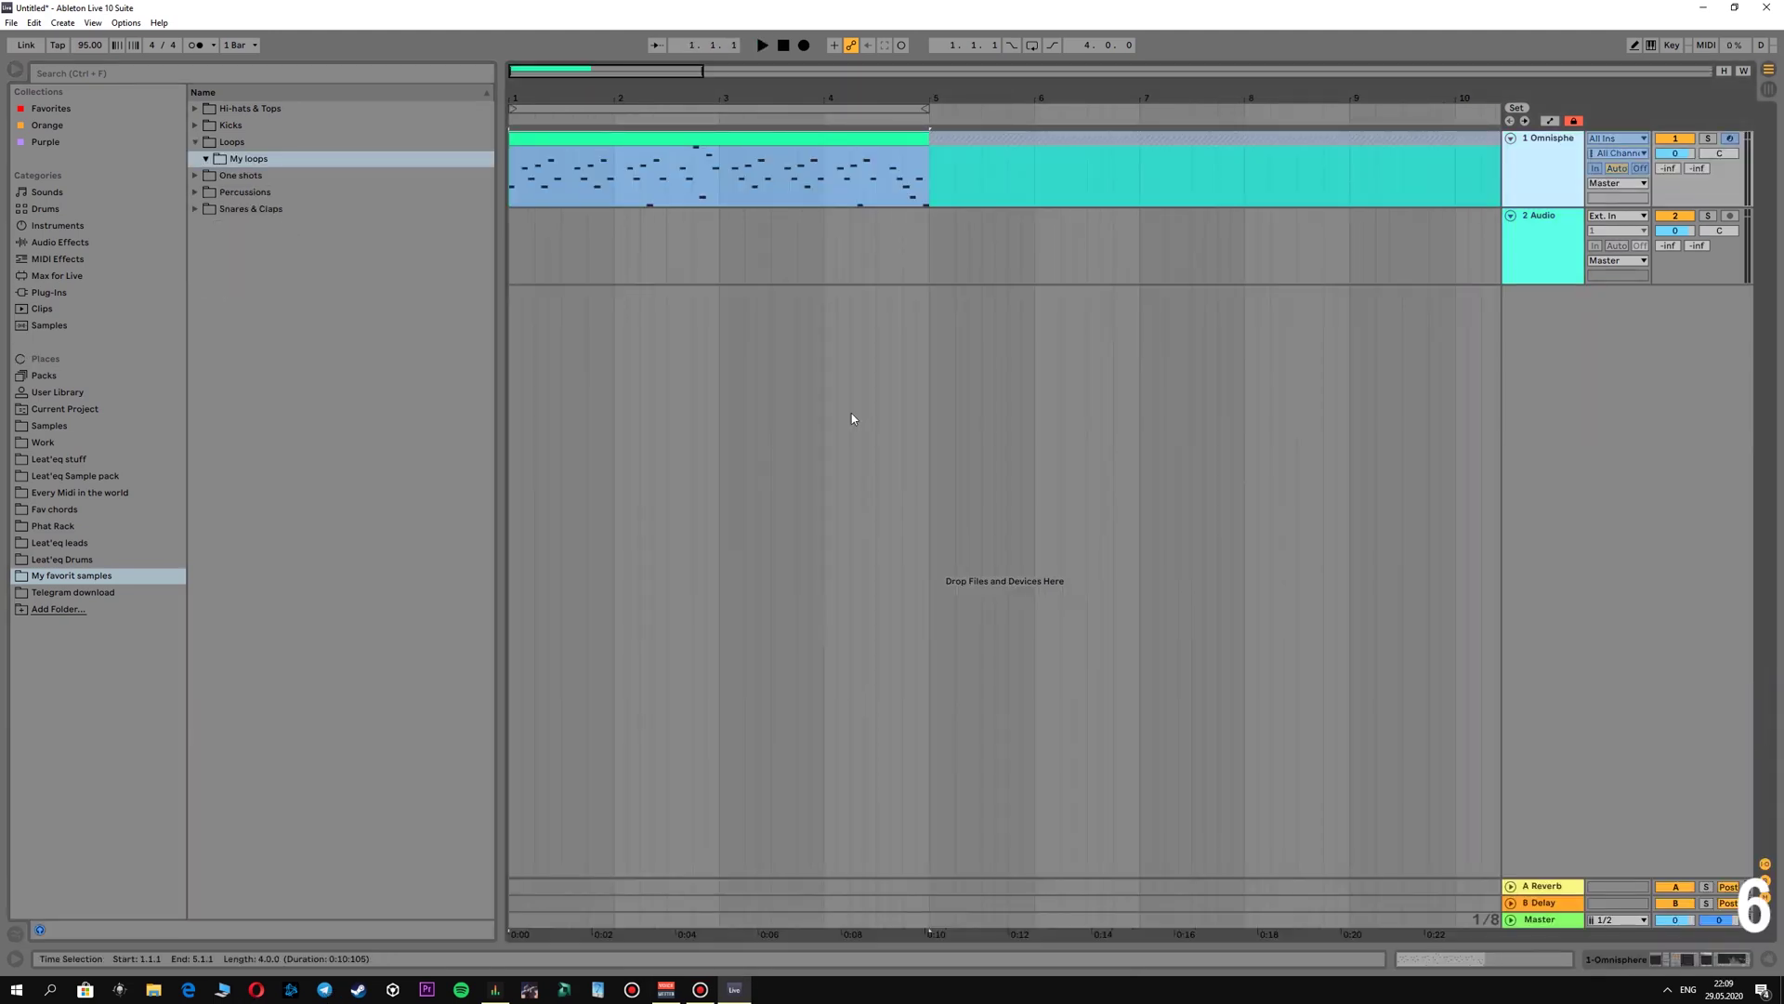
Play the frozen Omnisphere melody and copy its clip onto the audio track below as rendered audio.
key("space")
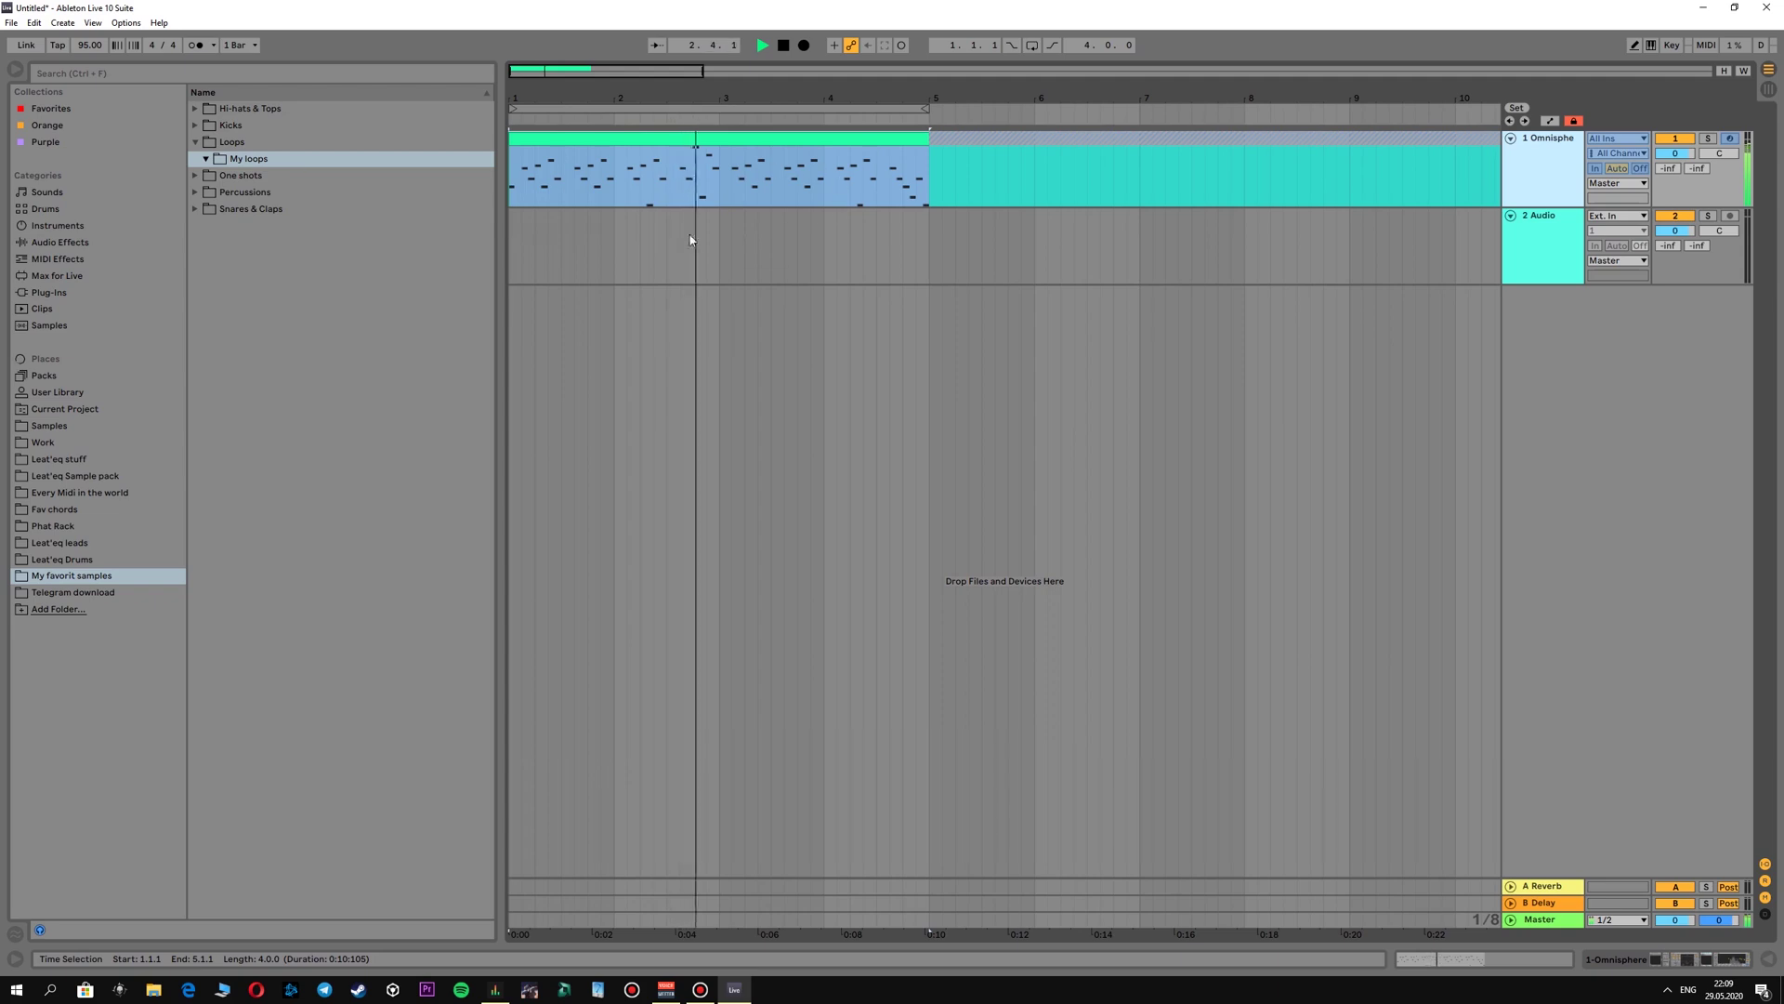
key("space")
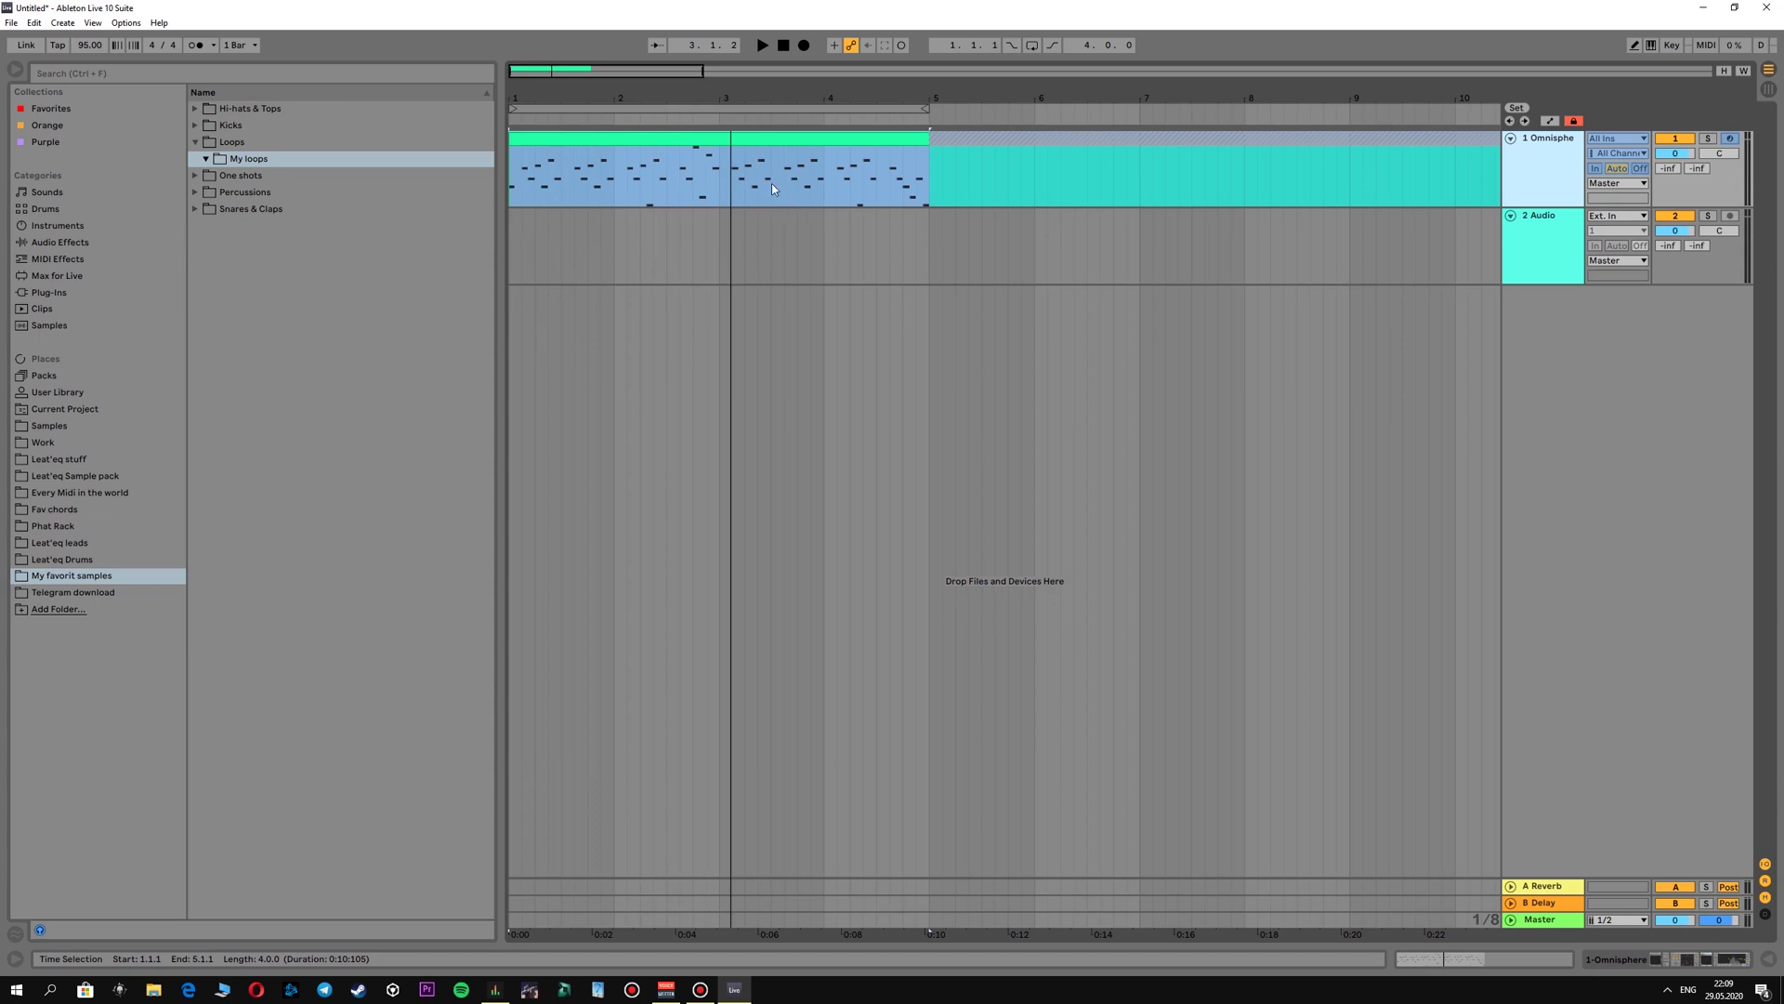
left_click(771, 182)
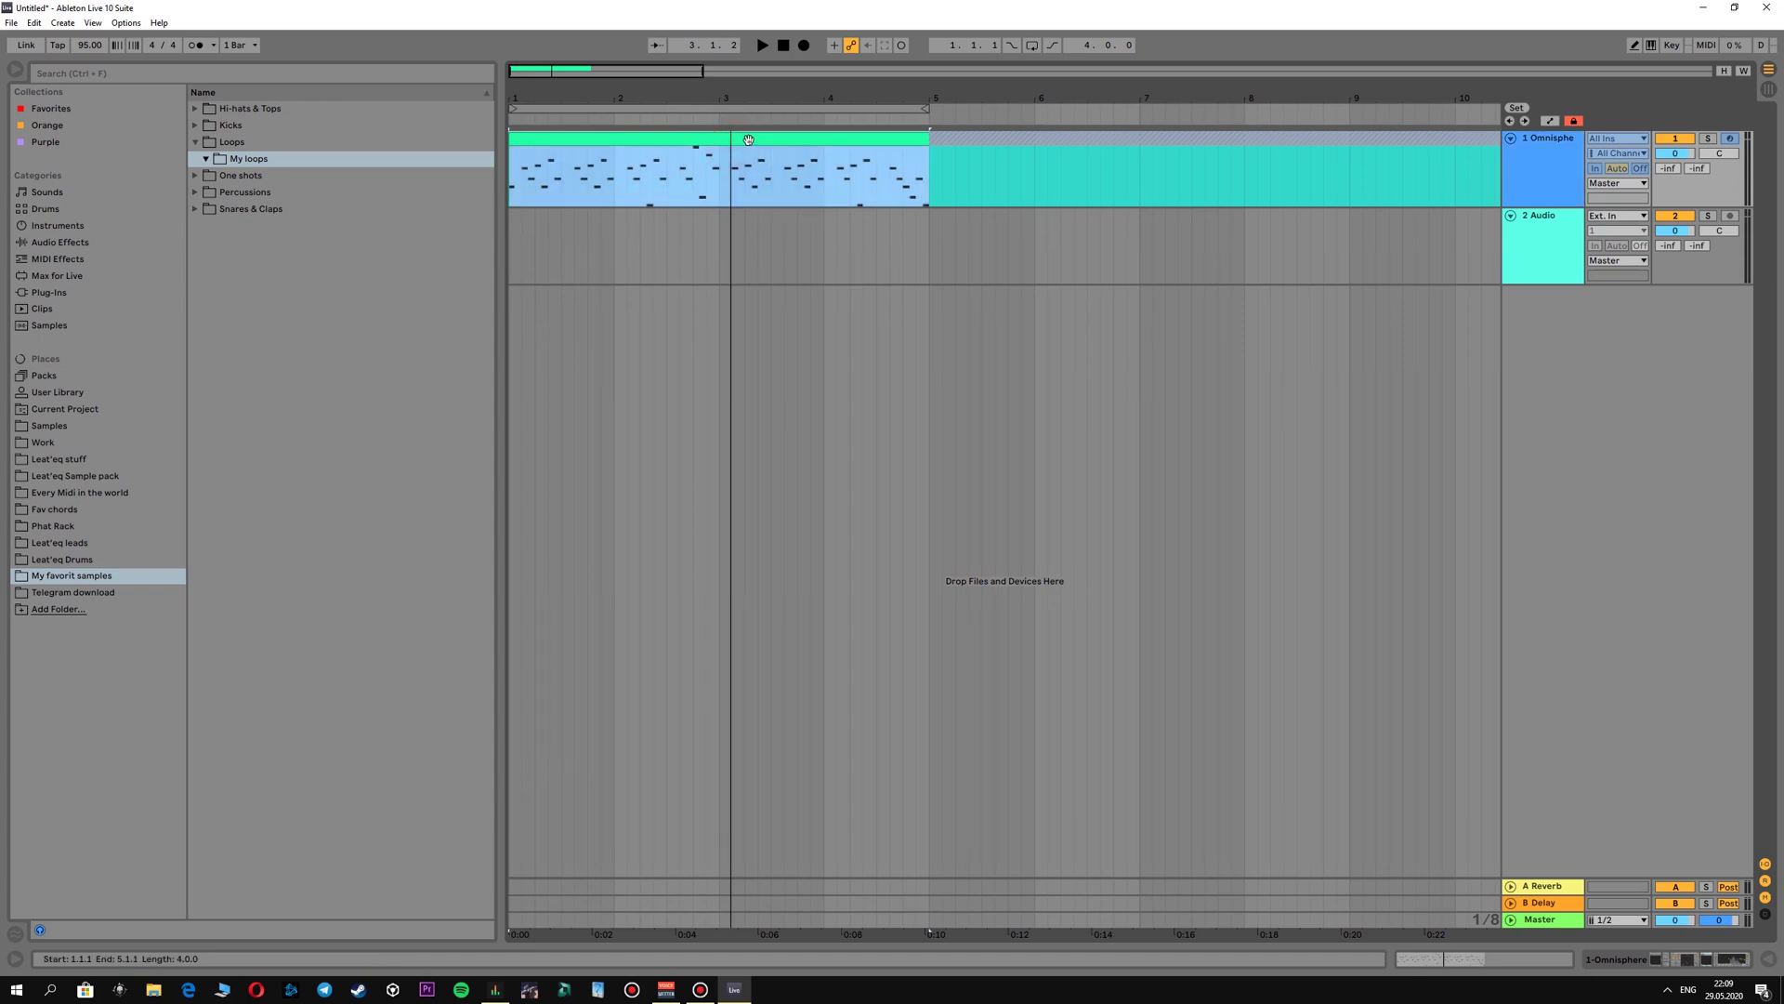
left_click_drag(762, 143, 761, 242)
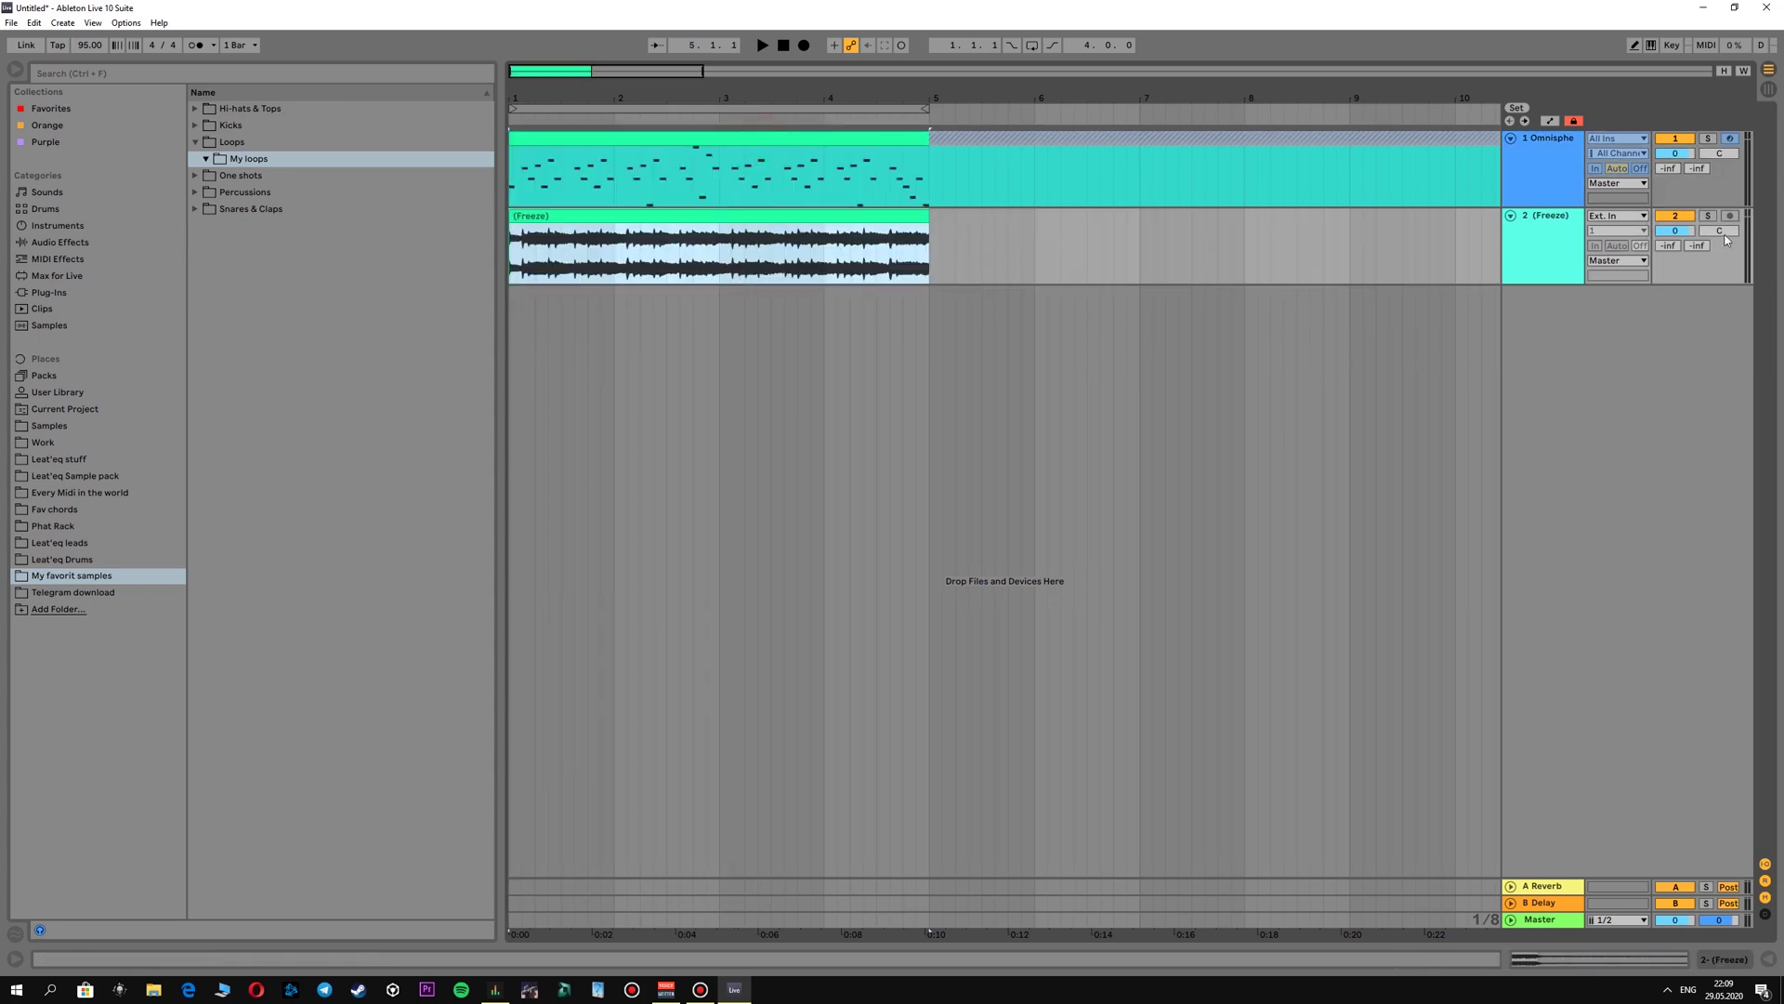
Copy the frozen Omnisphere WAV from the current project's Freeze folder into My loops under My favorit samples.
left_click(67, 409)
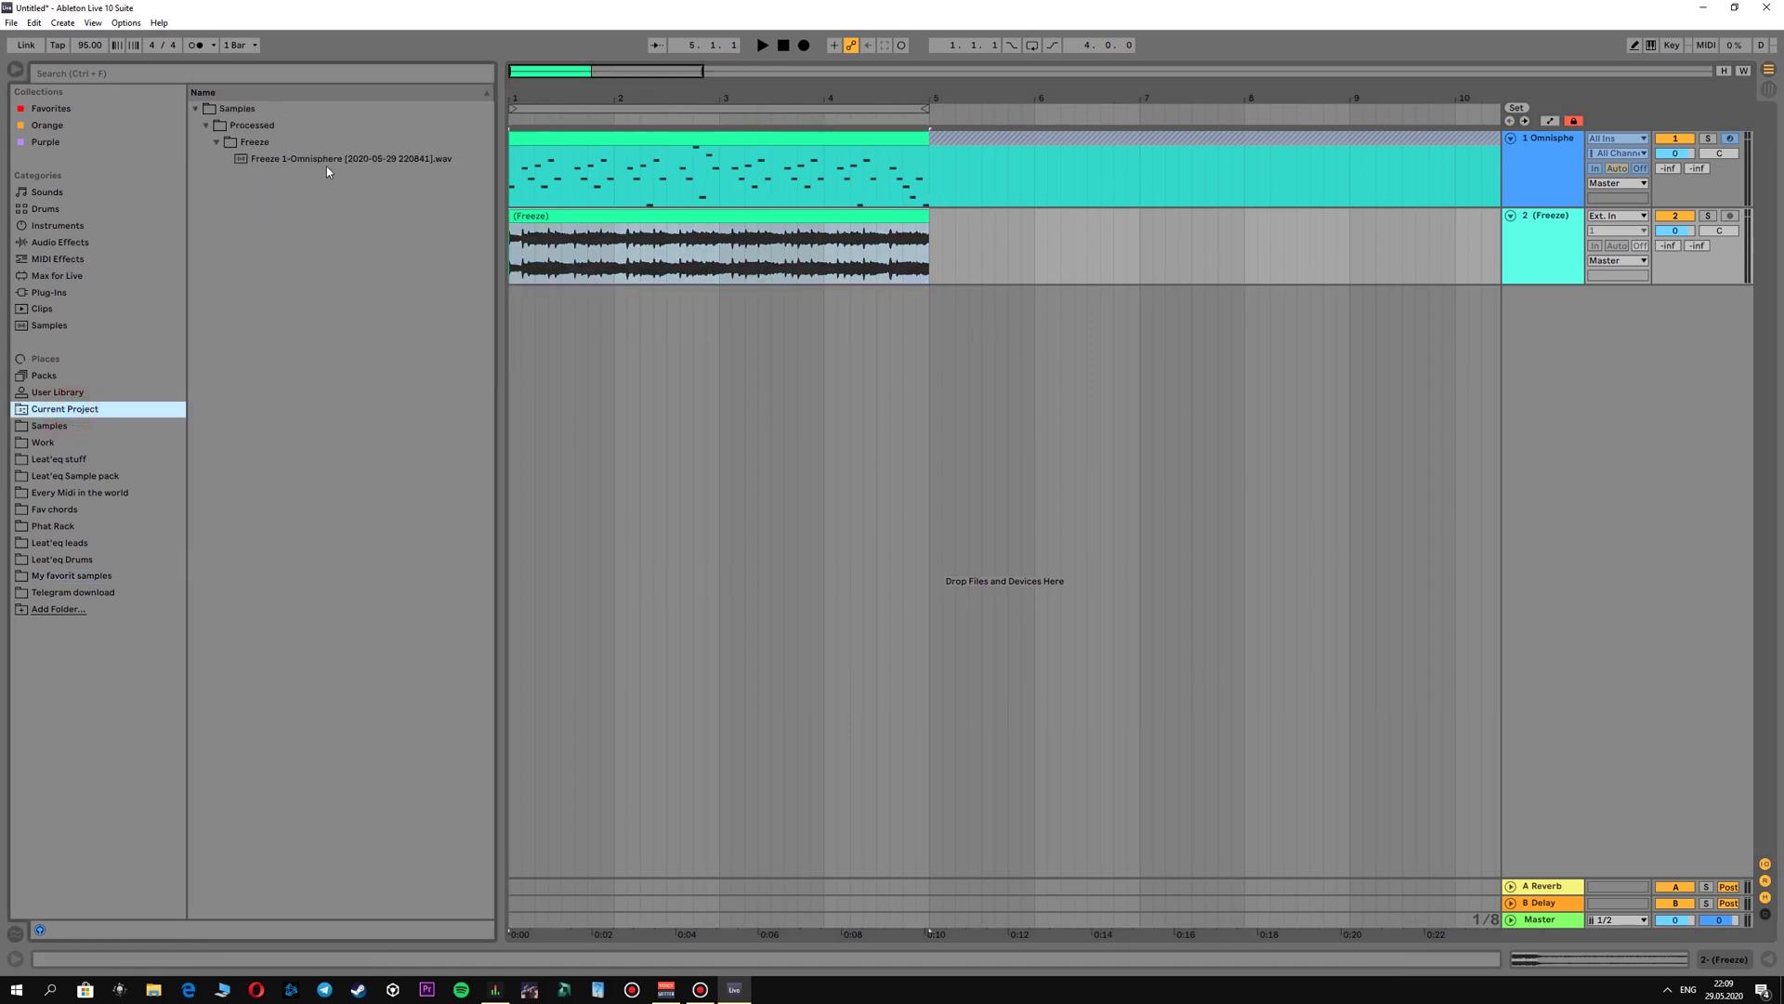
left_click(309, 162)
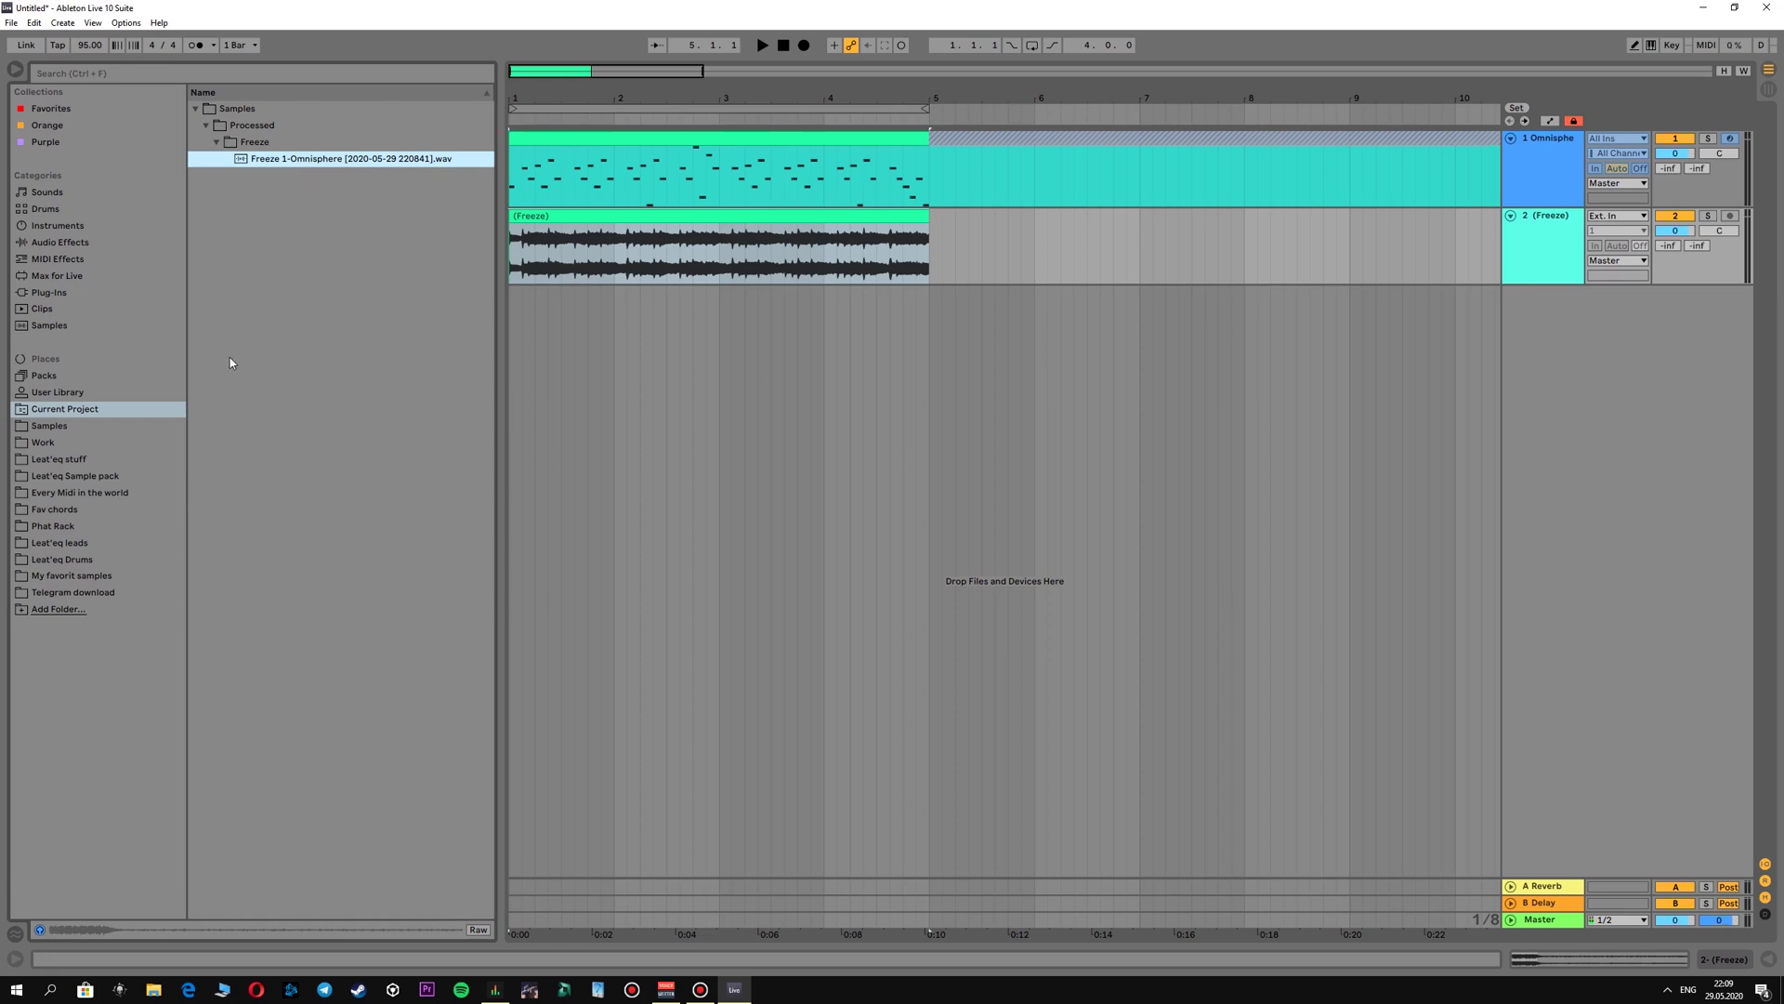
left_click(287, 166)
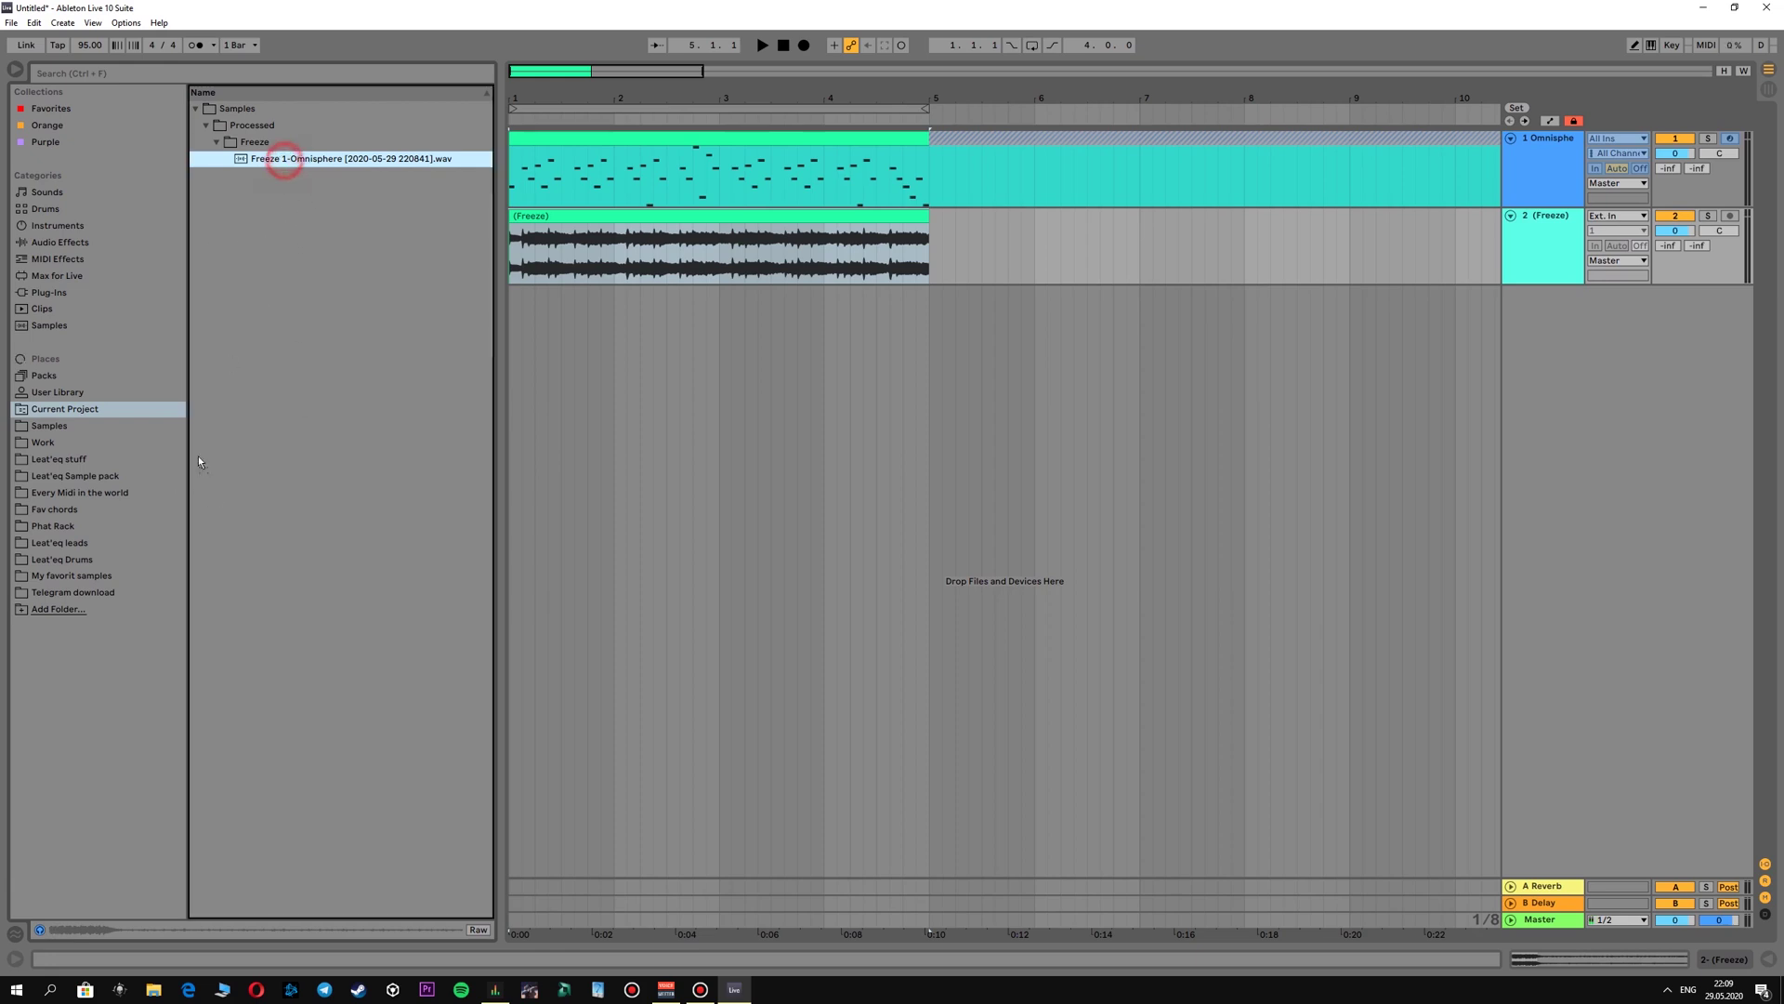
left_click(74, 576)
left_click_drag(74, 576, 264, 158)
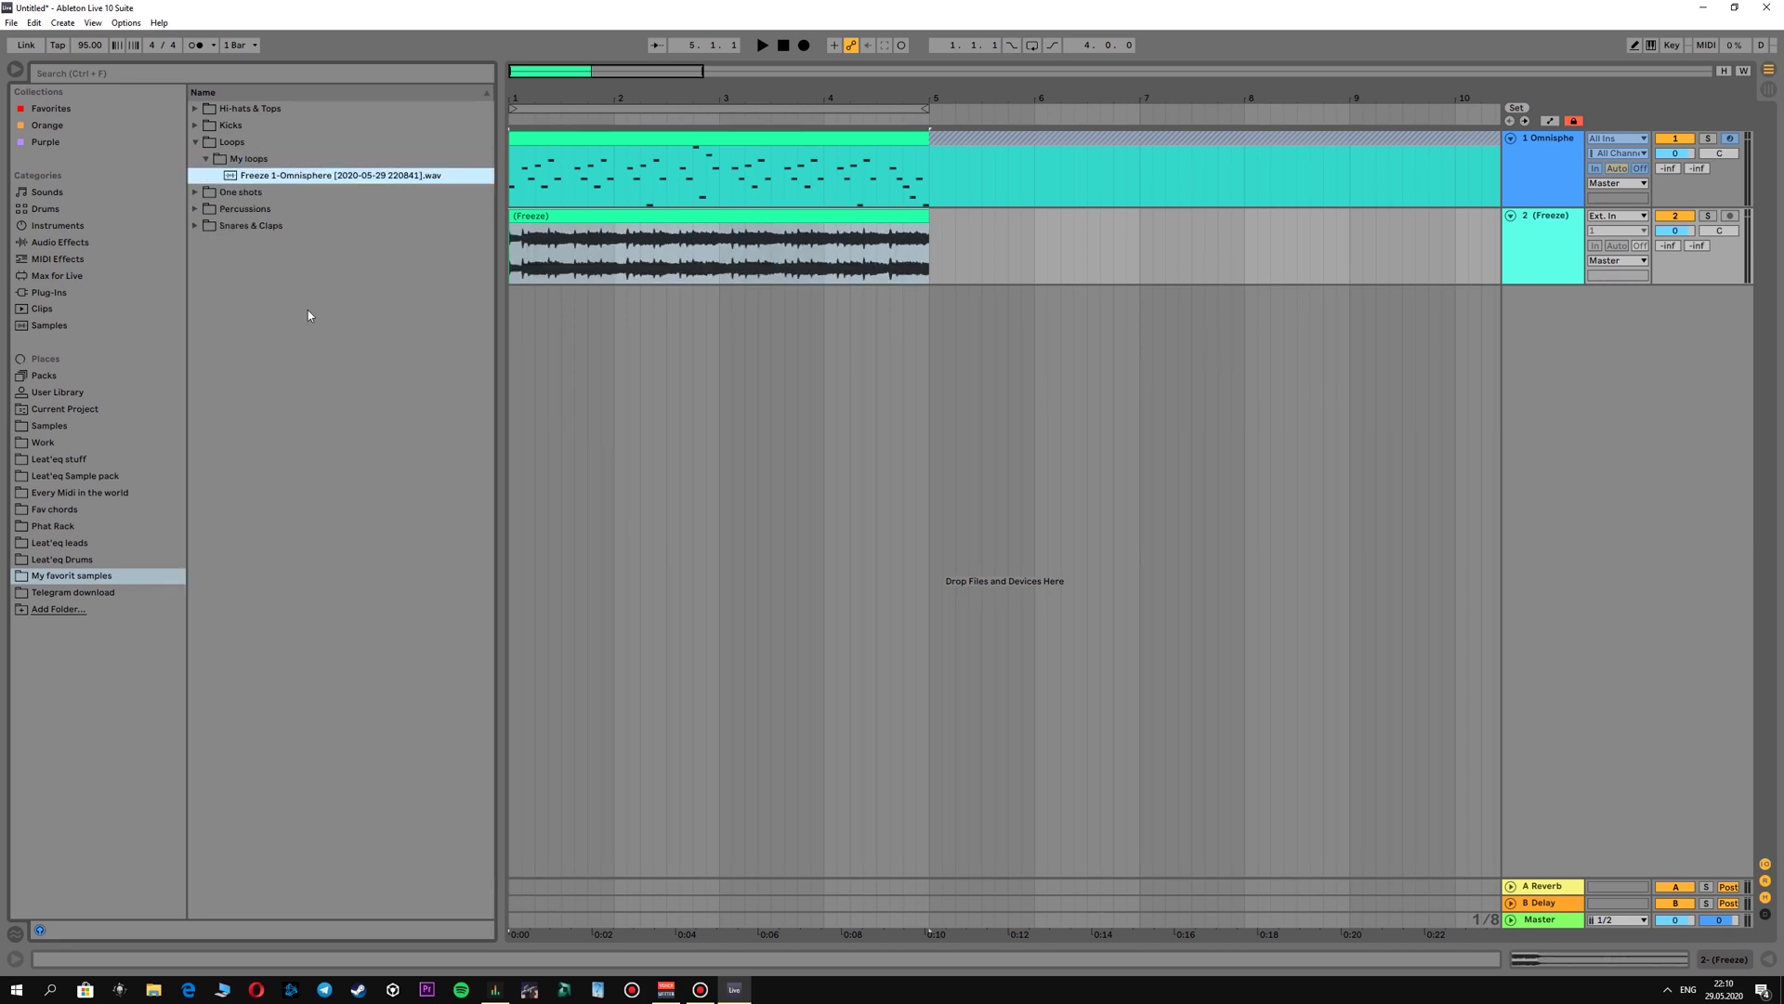
Rename the copied Omnisphere loop file as Cmin 95 nostalgic melody.
right_click(321, 180)
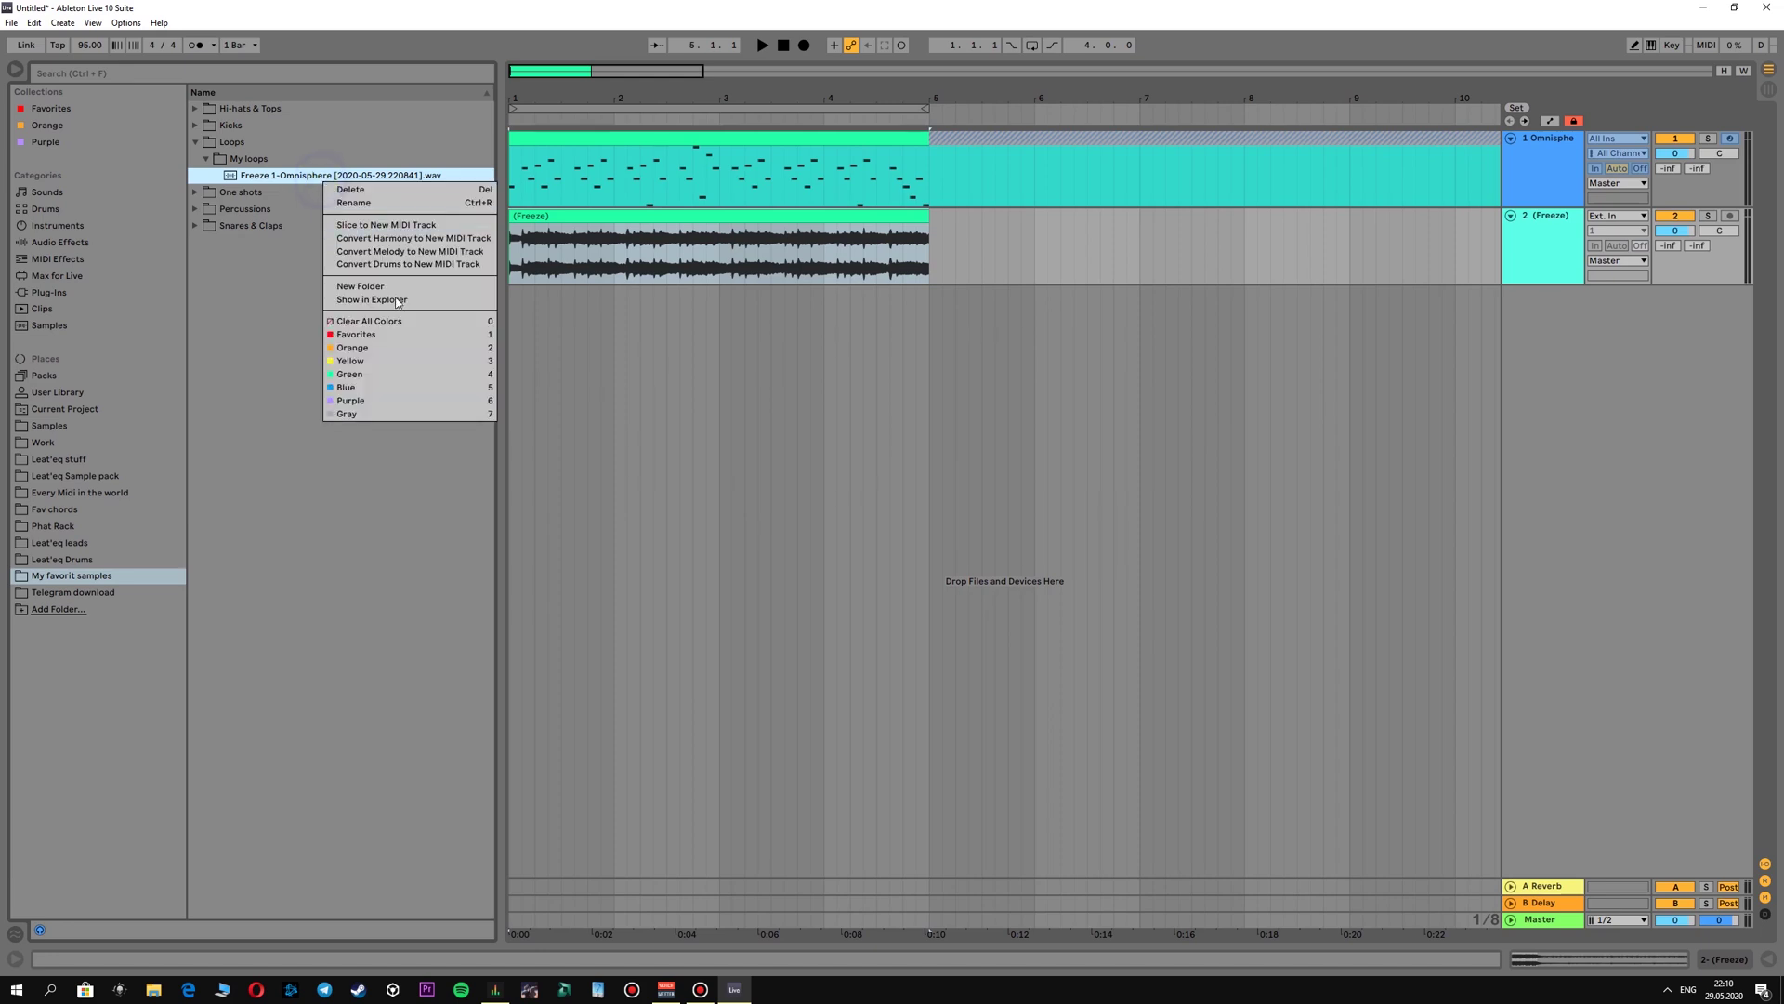
left_click(361, 199)
type("C")
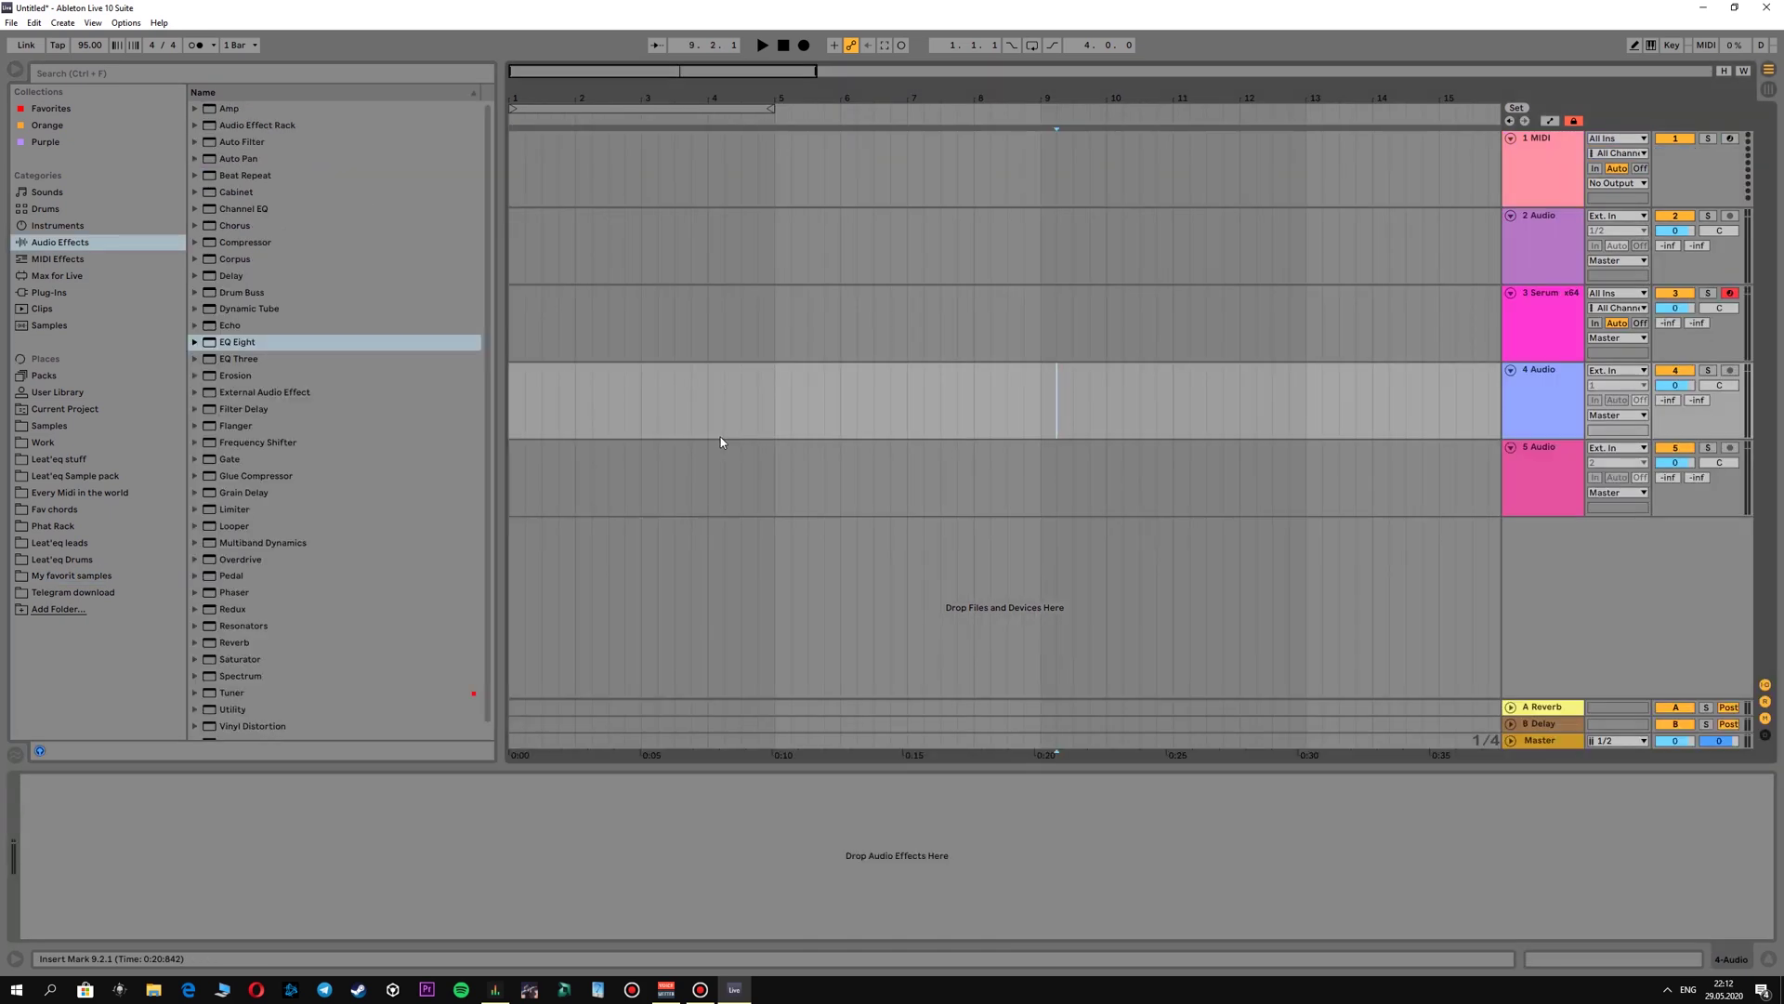
Place Cmin 95 nostalgic melody.wav at bar 1 of the 4 Audio track and delete everything after its first four bars.
left_click(67, 576)
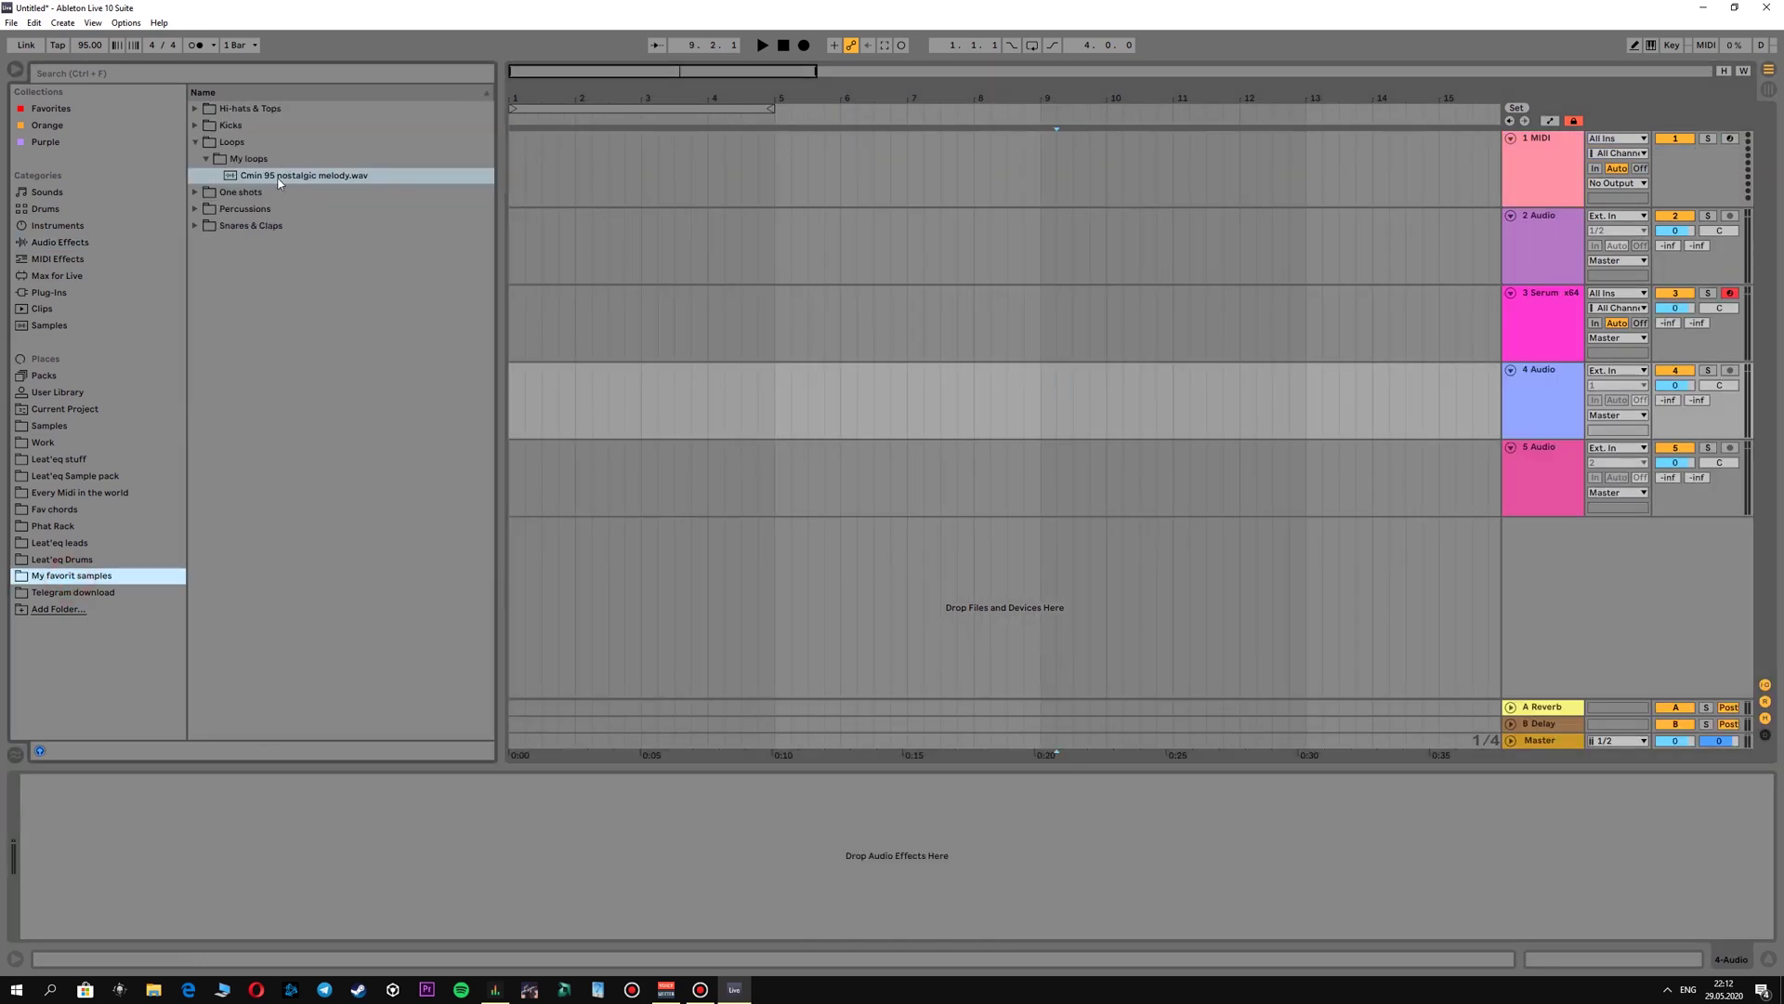
left_click_drag(279, 182, 515, 388)
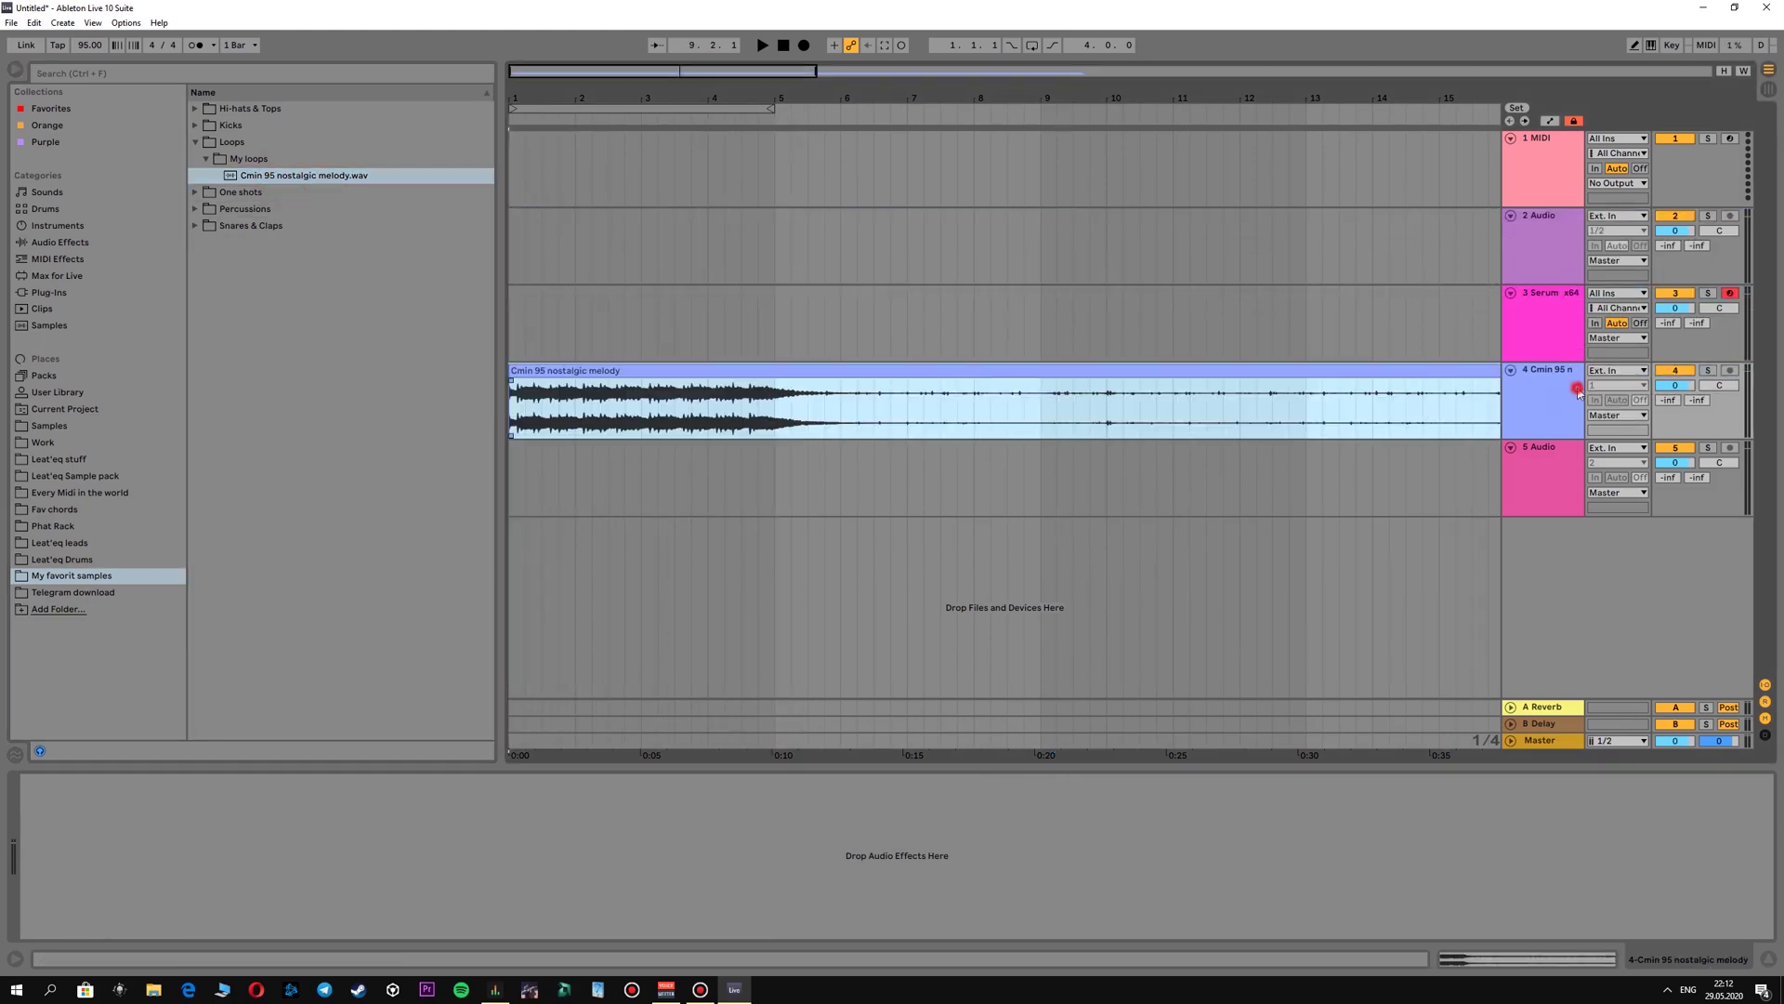
left_click_drag(774, 404, 1439, 407)
key("Delete")
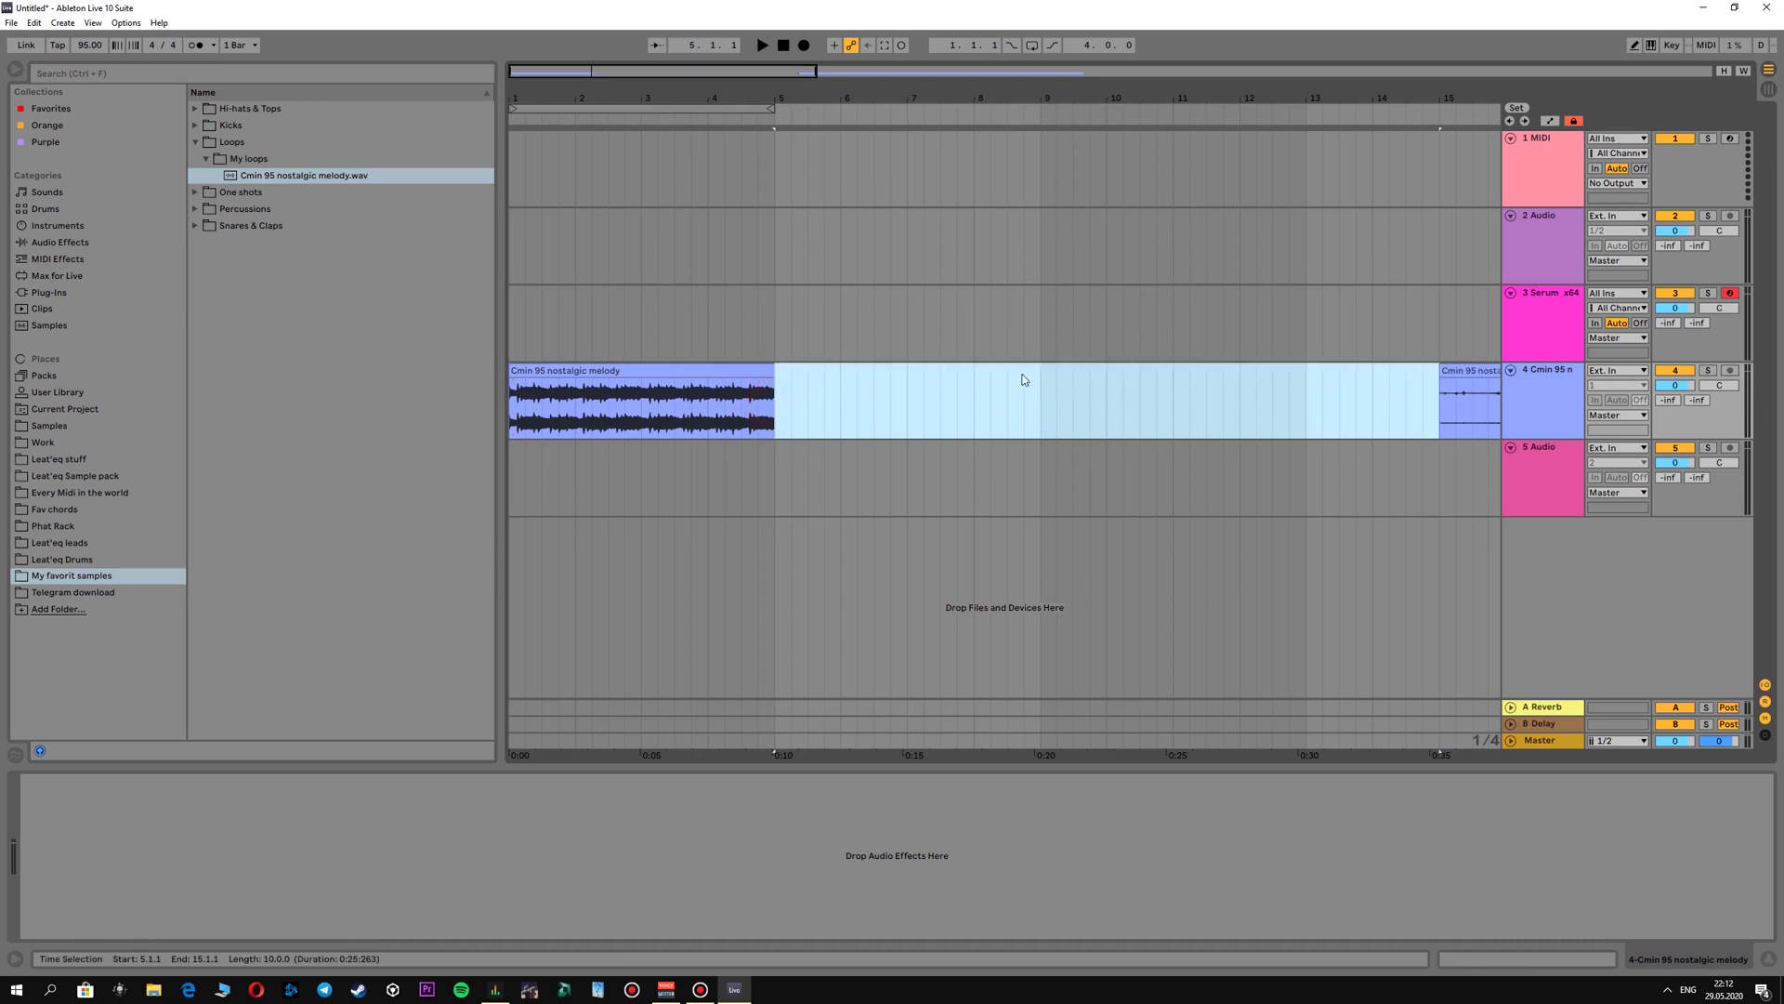
left_click(1446, 367)
key("Delete")
Play back the trimmed melody loop on track 4.
left_click(760, 46)
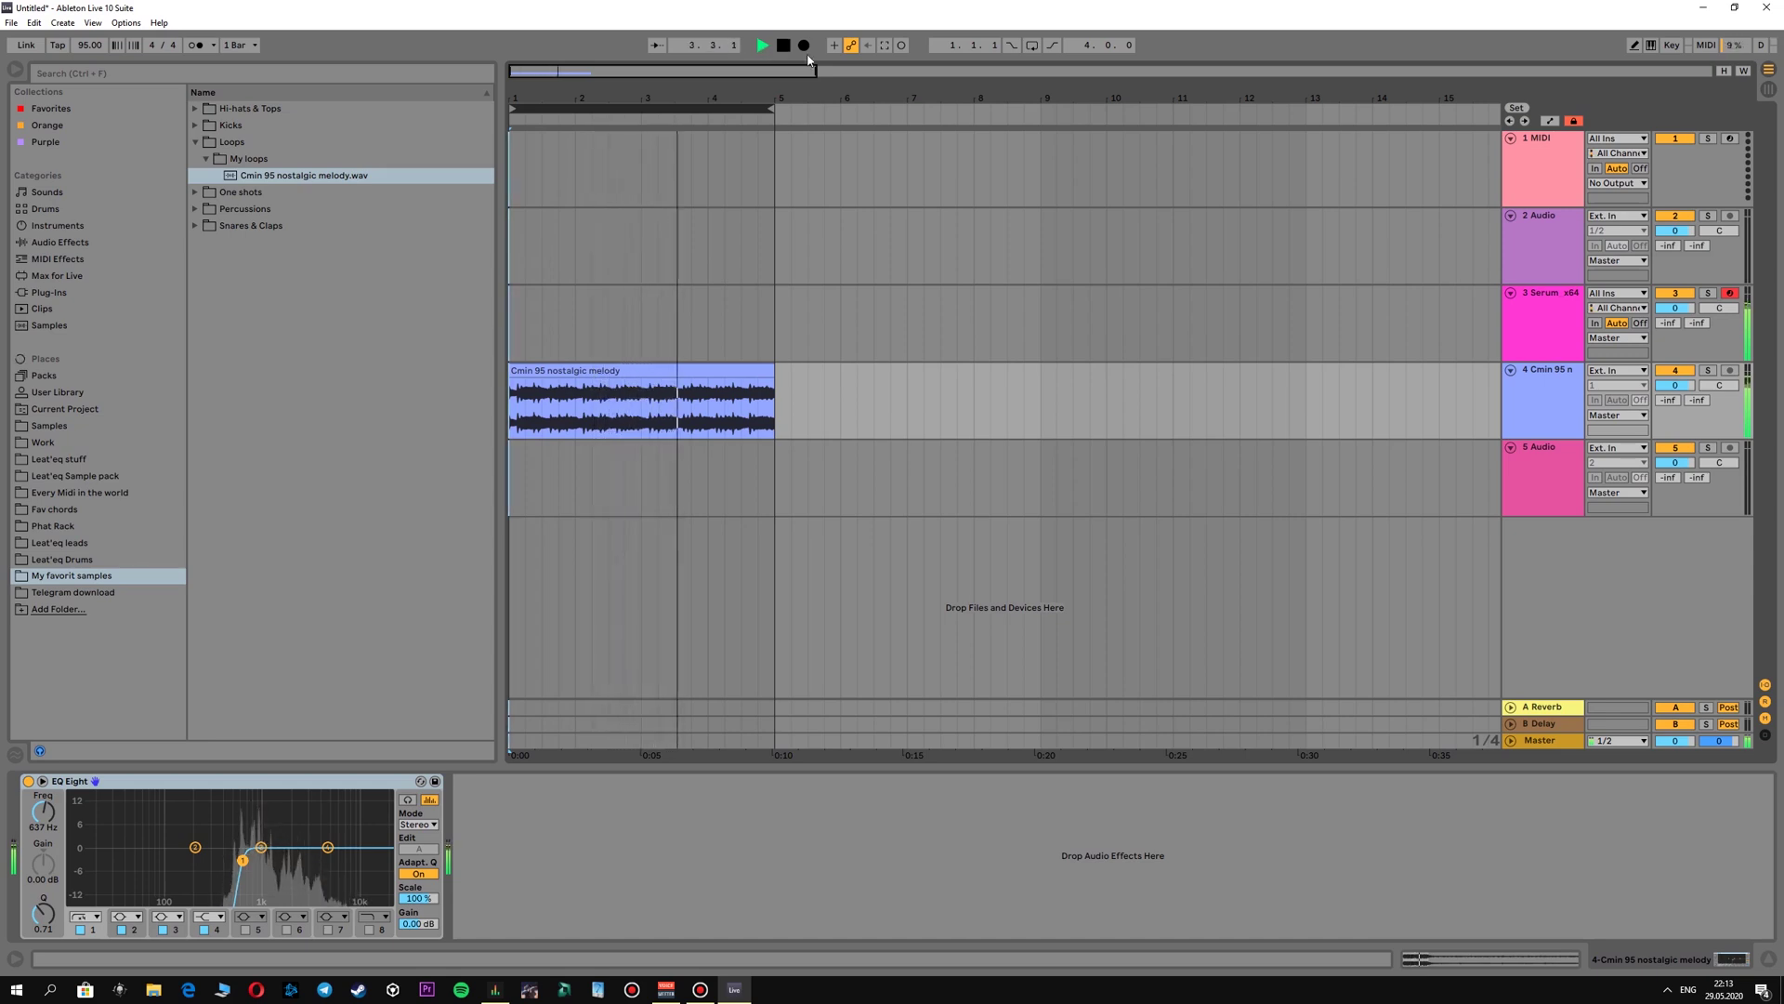
left_click(885, 46)
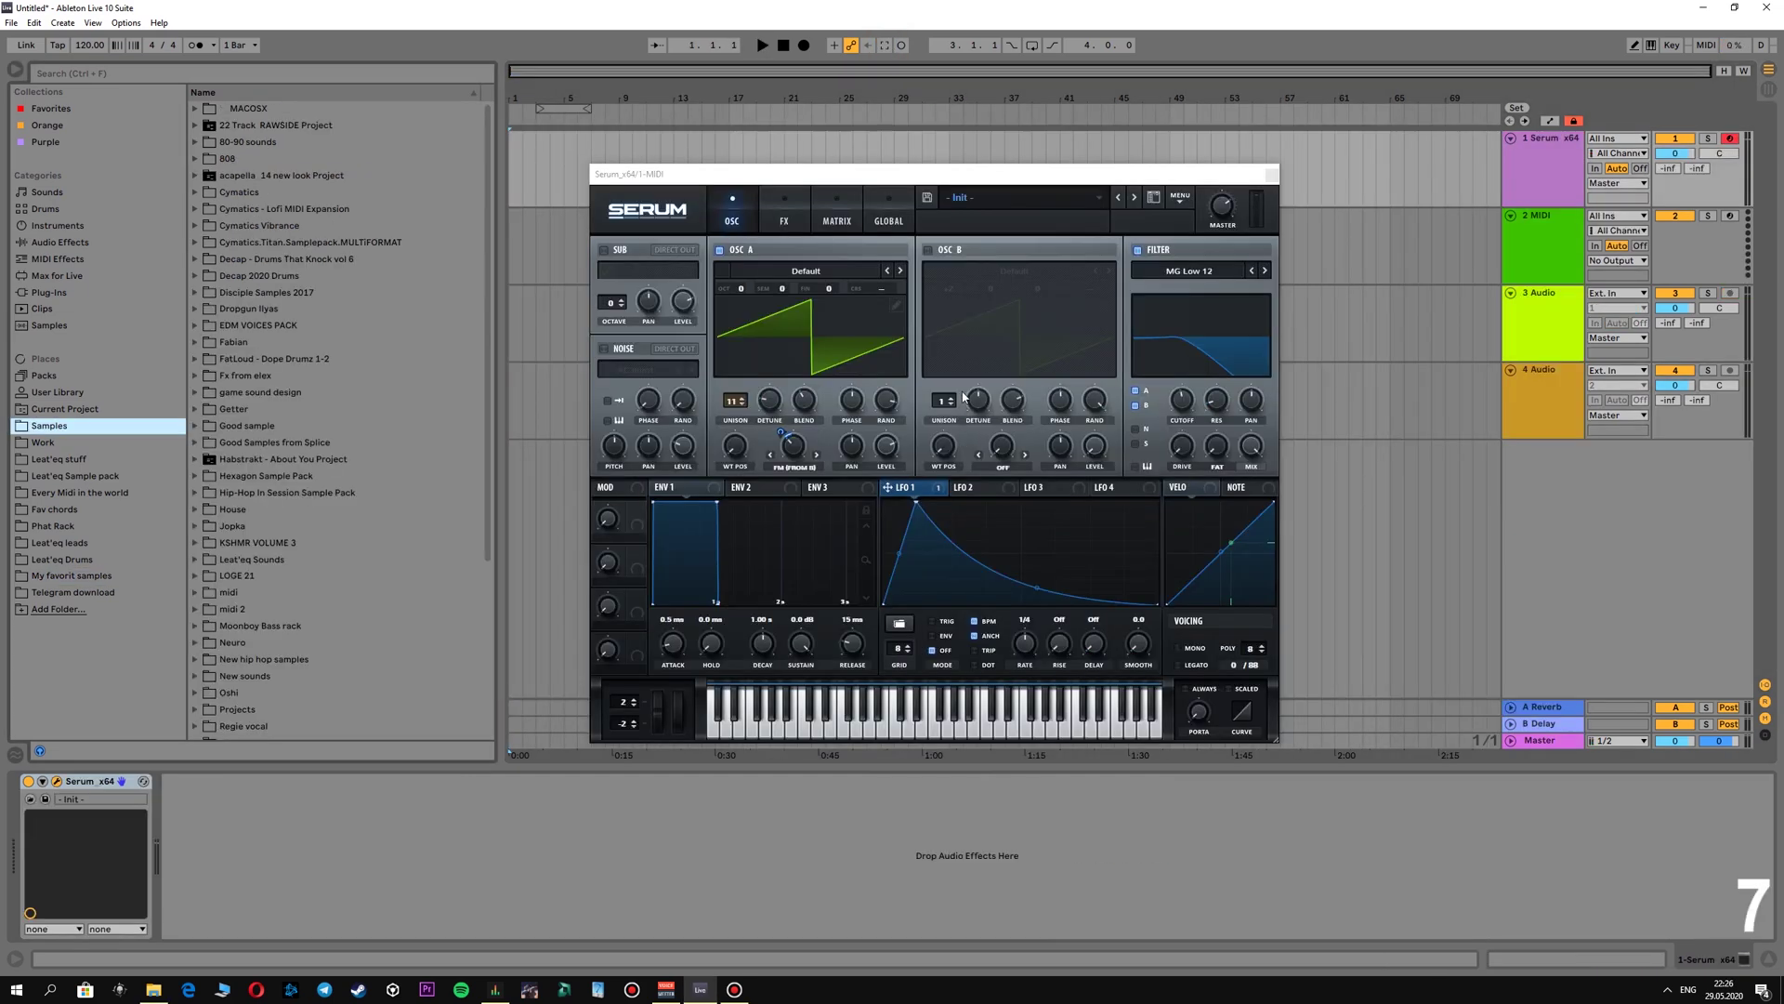
Enable oscillator B in Serum and assign LFO 1 to the filter cutoff, ending on the effects page.
left_click(927, 249)
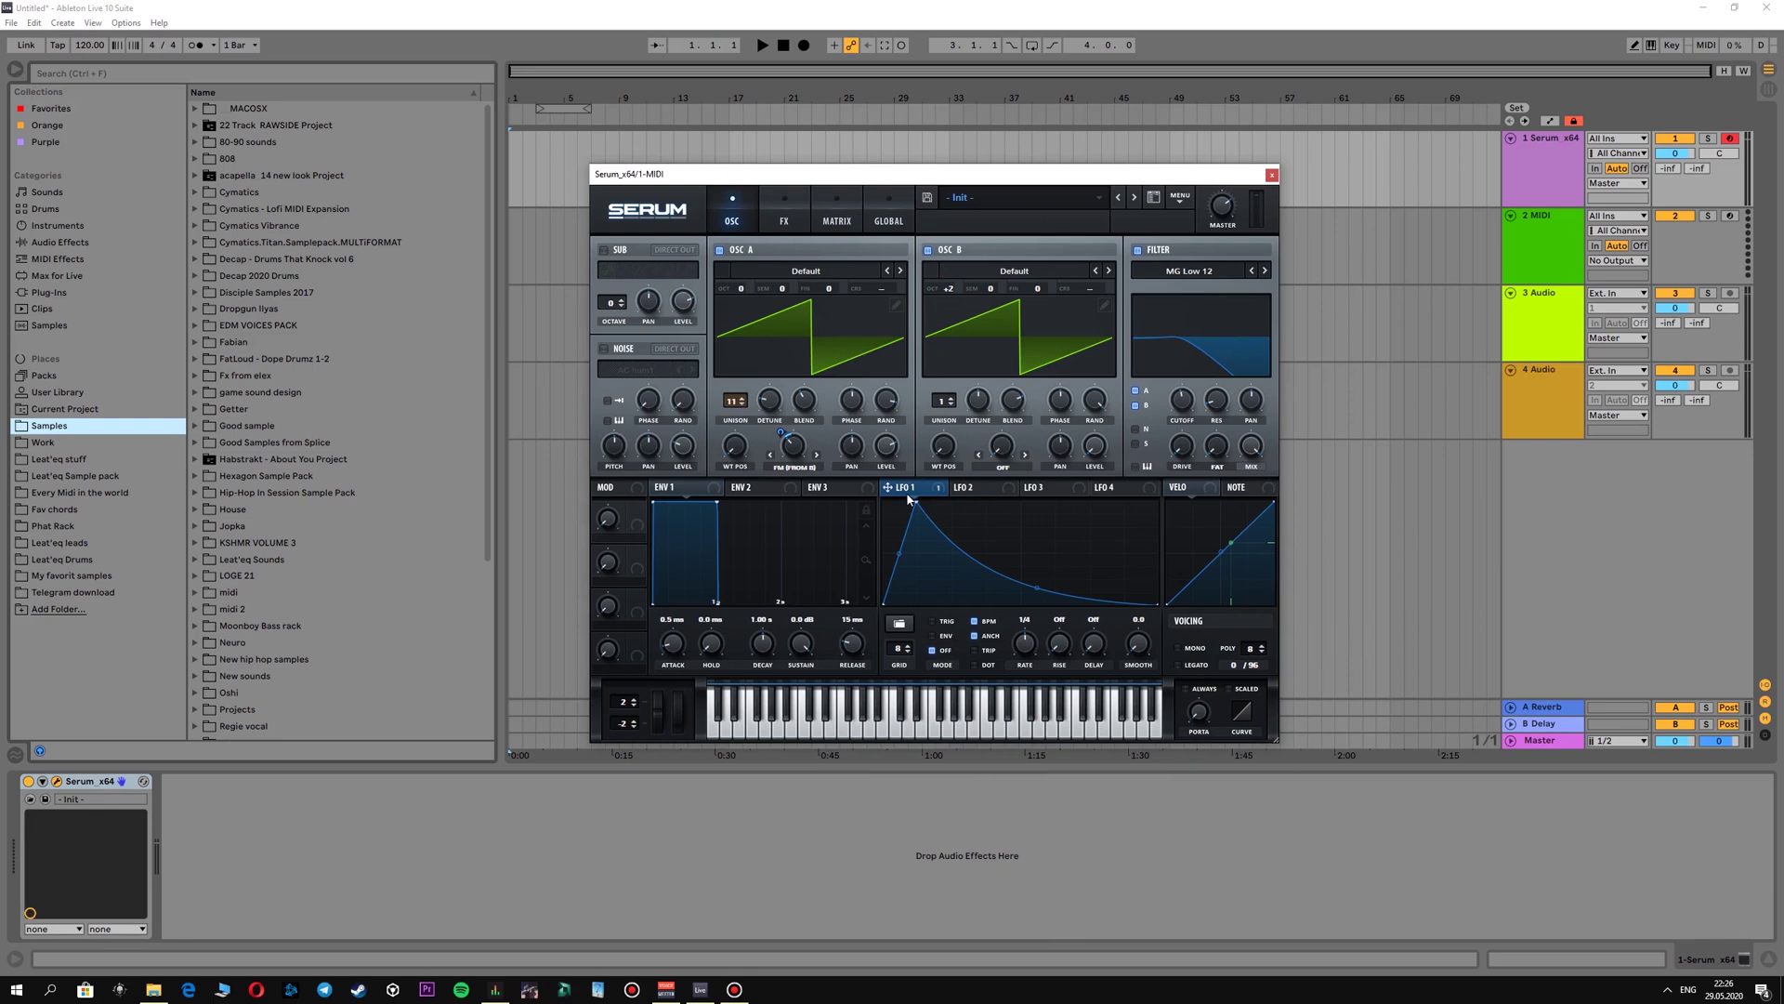
left_click_drag(887, 487, 1176, 402)
left_click(785, 221)
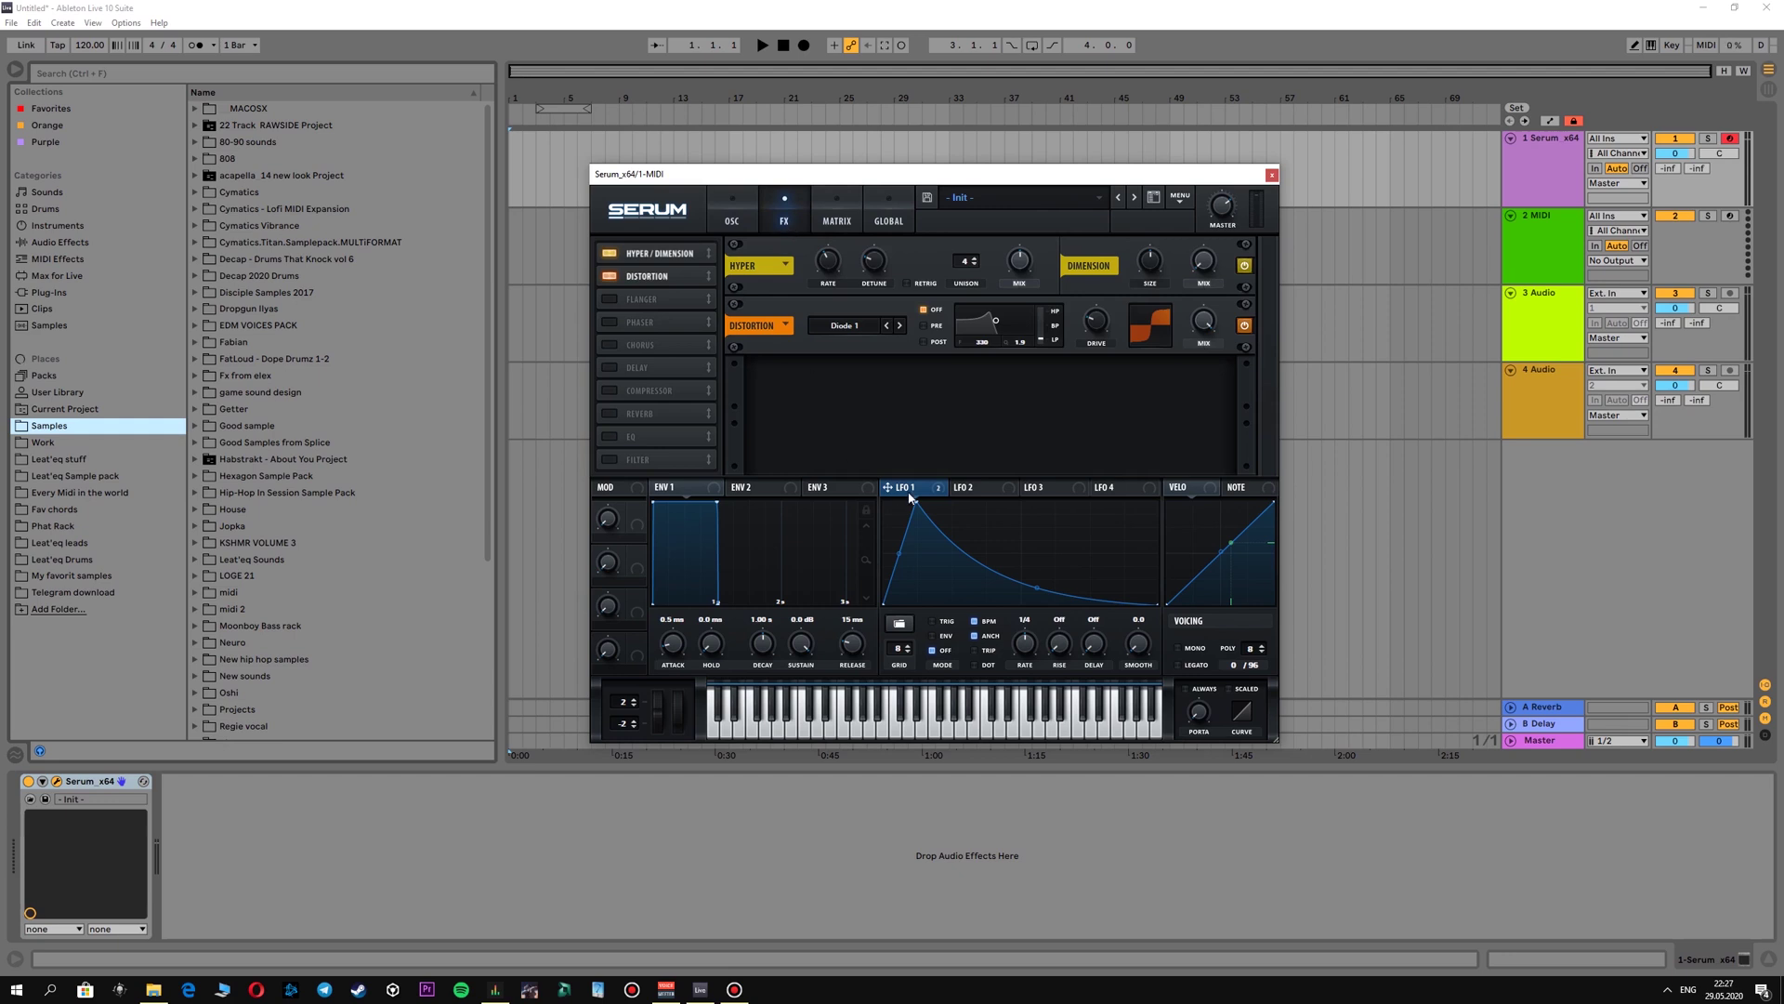
Assign LFO 1 to the distortion drive and adjust oscillator A's FM from B modulation and the LFO 1 rate.
left_click_drag(911, 497, 1095, 324)
left_click(733, 212)
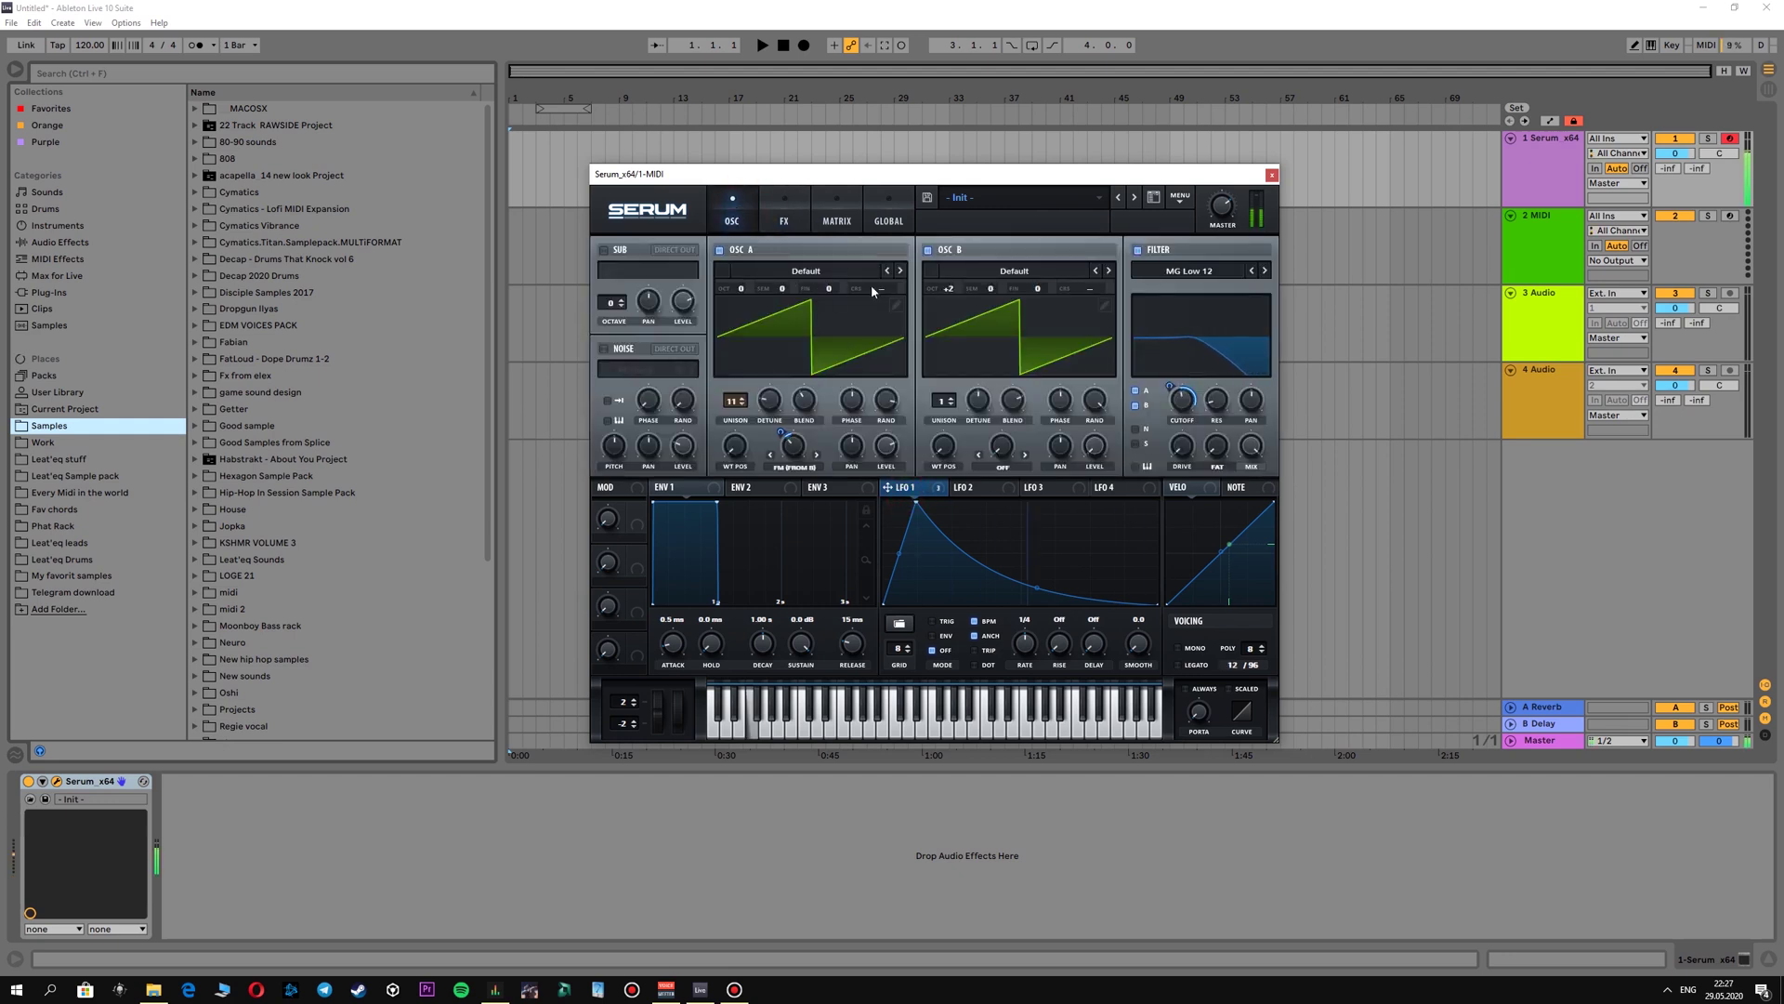
left_click_drag(785, 433, 793, 423)
left_click_drag(1031, 644, 1032, 636)
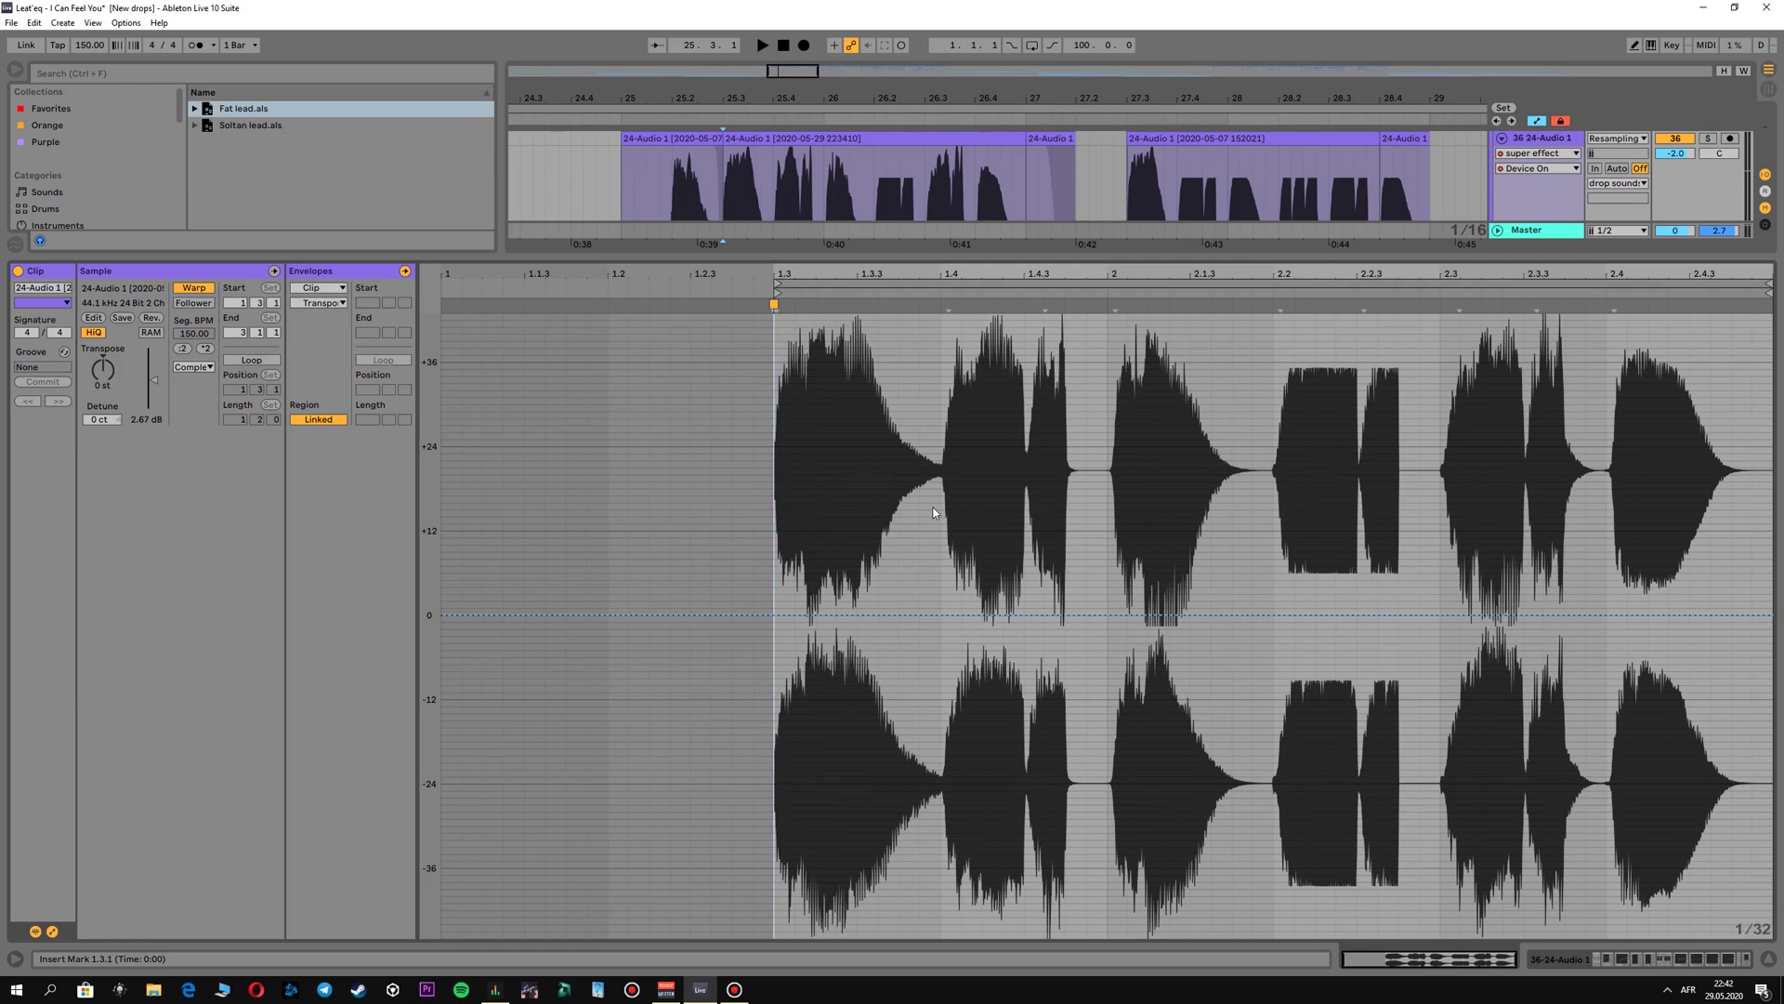
Play the lead clip on track 36 from 25.3 without and with its transpose envelope.
key("space")
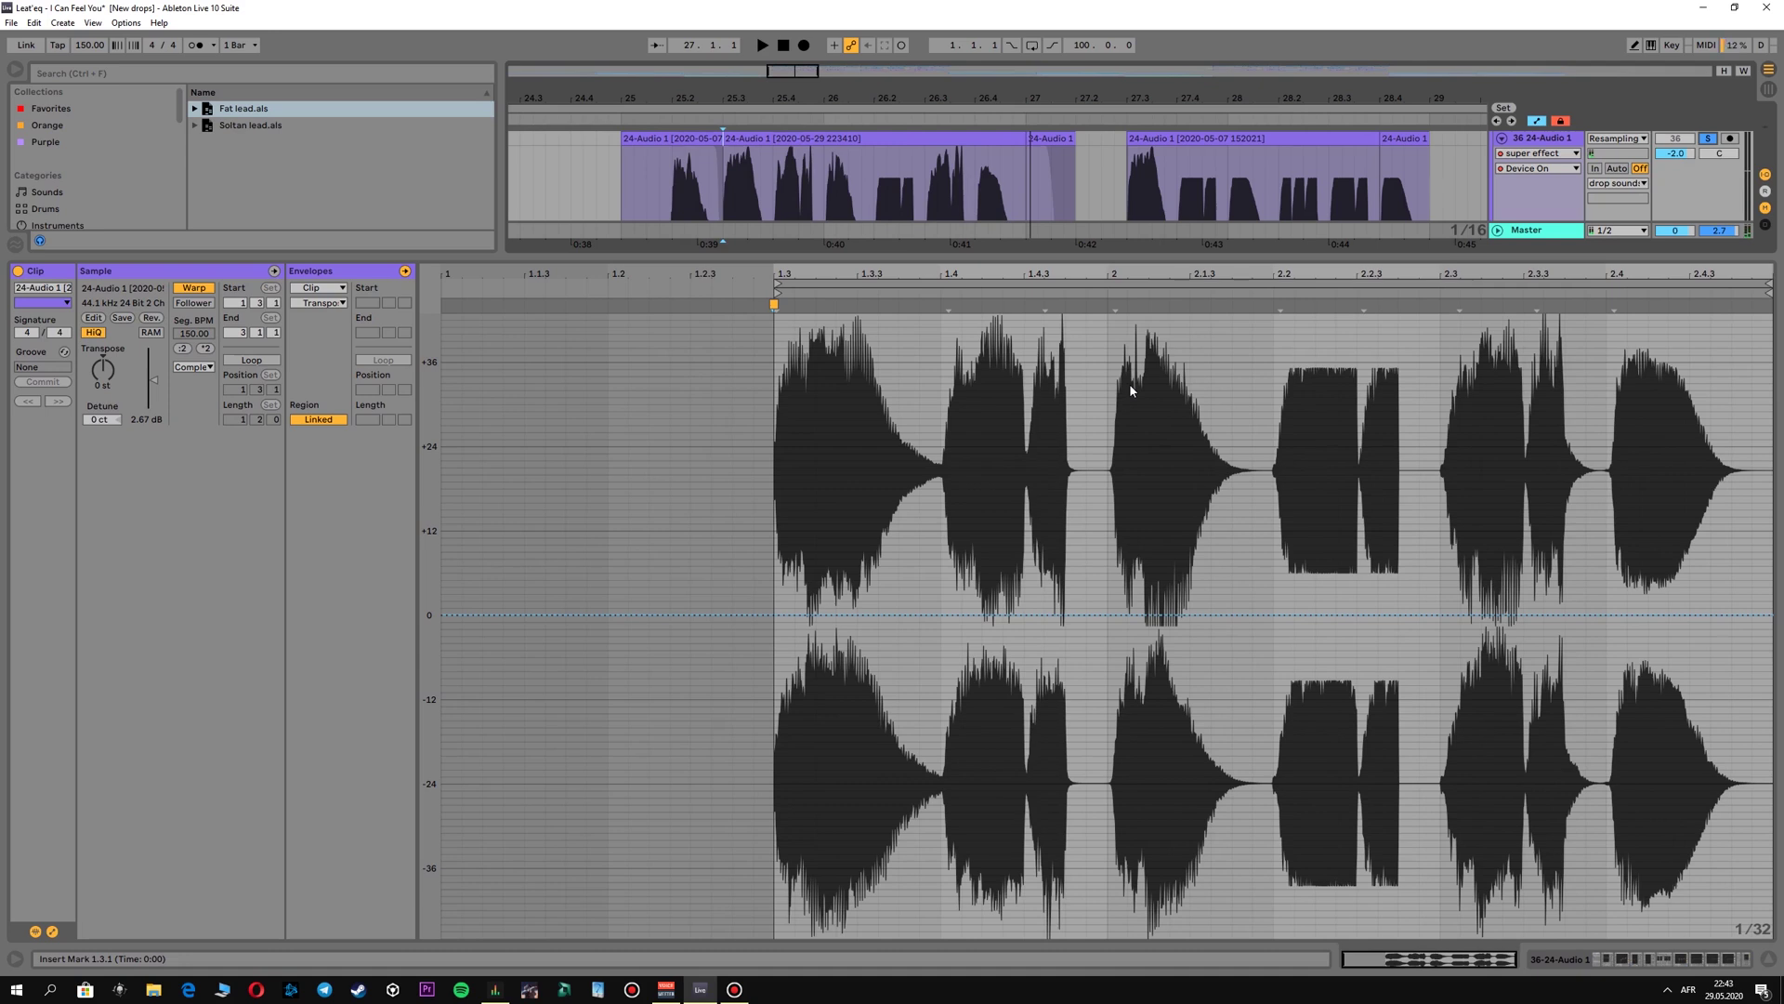
key("space")
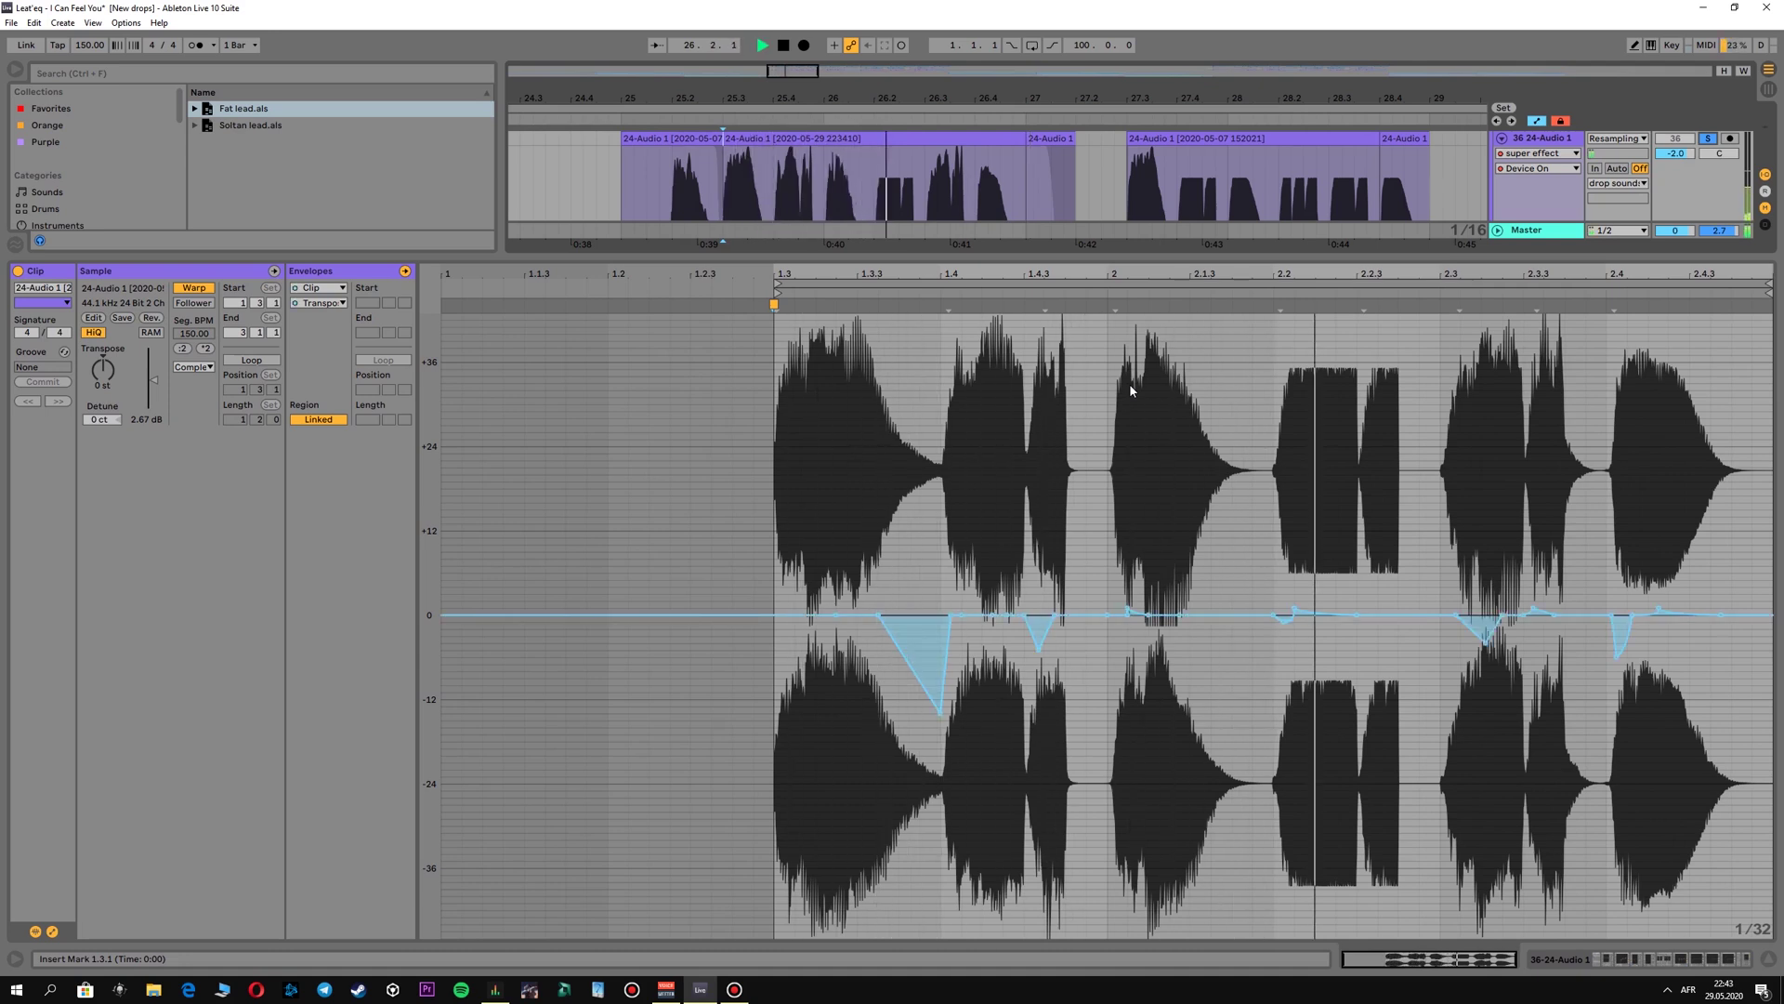
key("space")
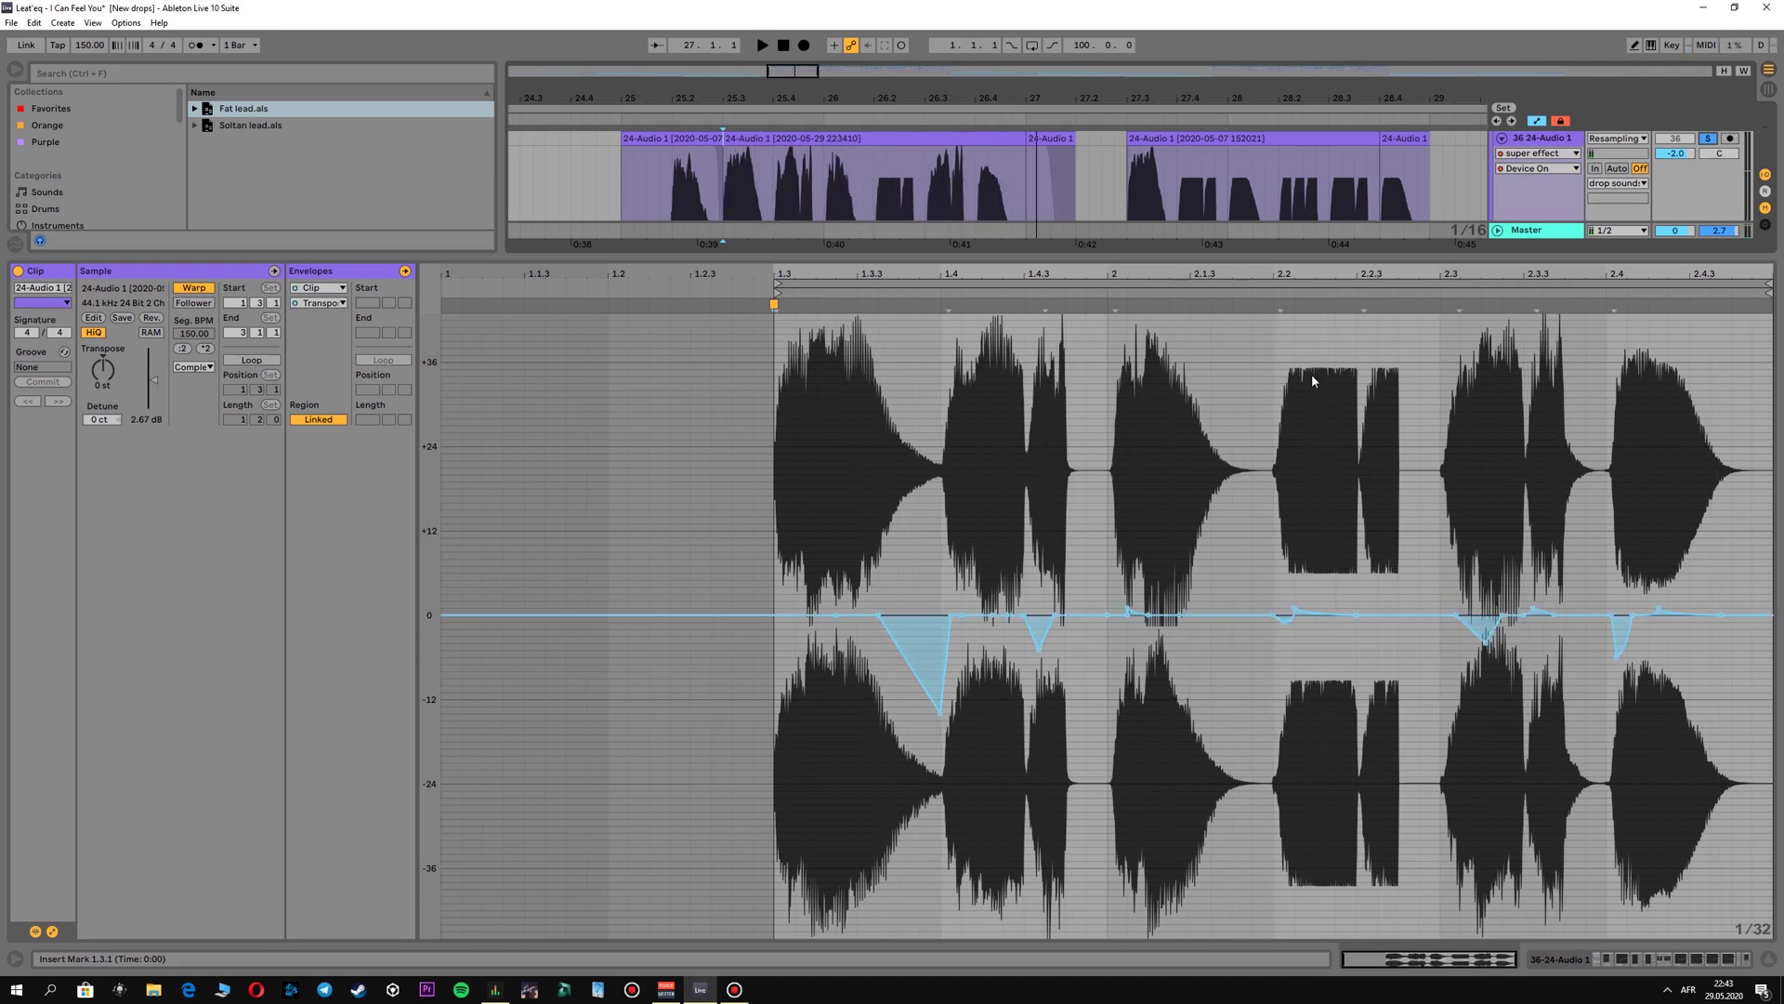
key("space")
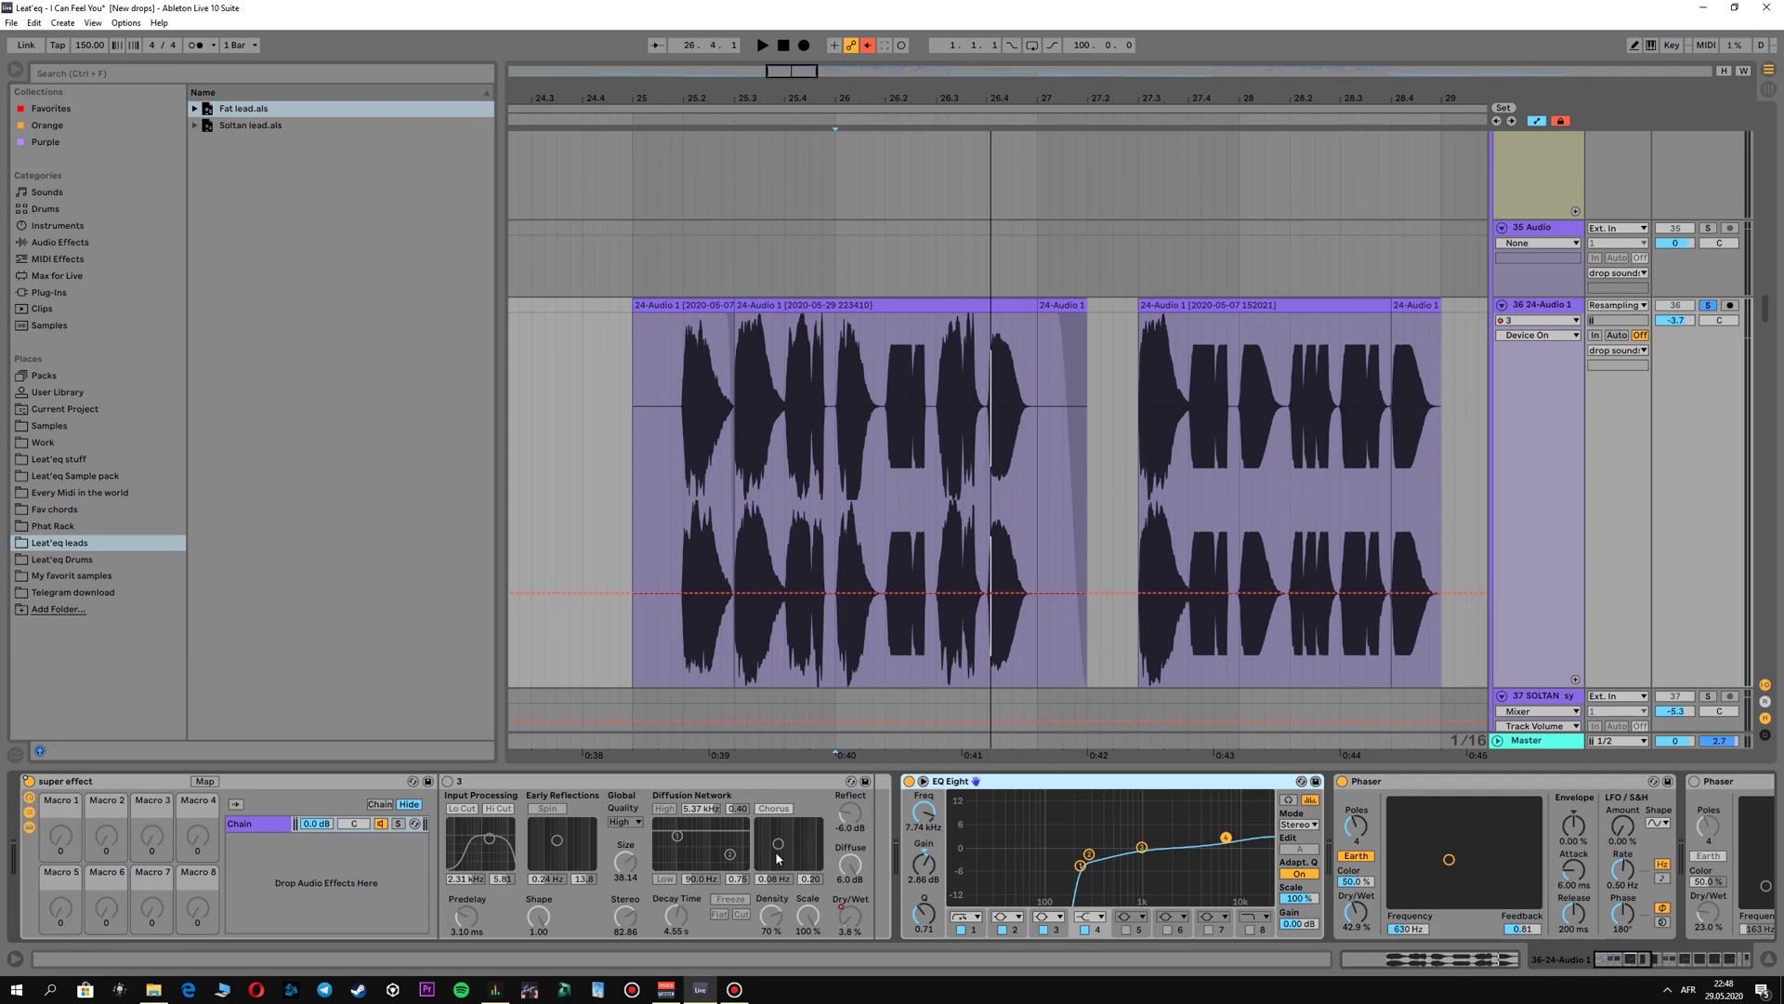
Play track 36 from 25.3 with its reverb off, turn the reverb on, and play the passage again for comparison.
left_click(734, 436)
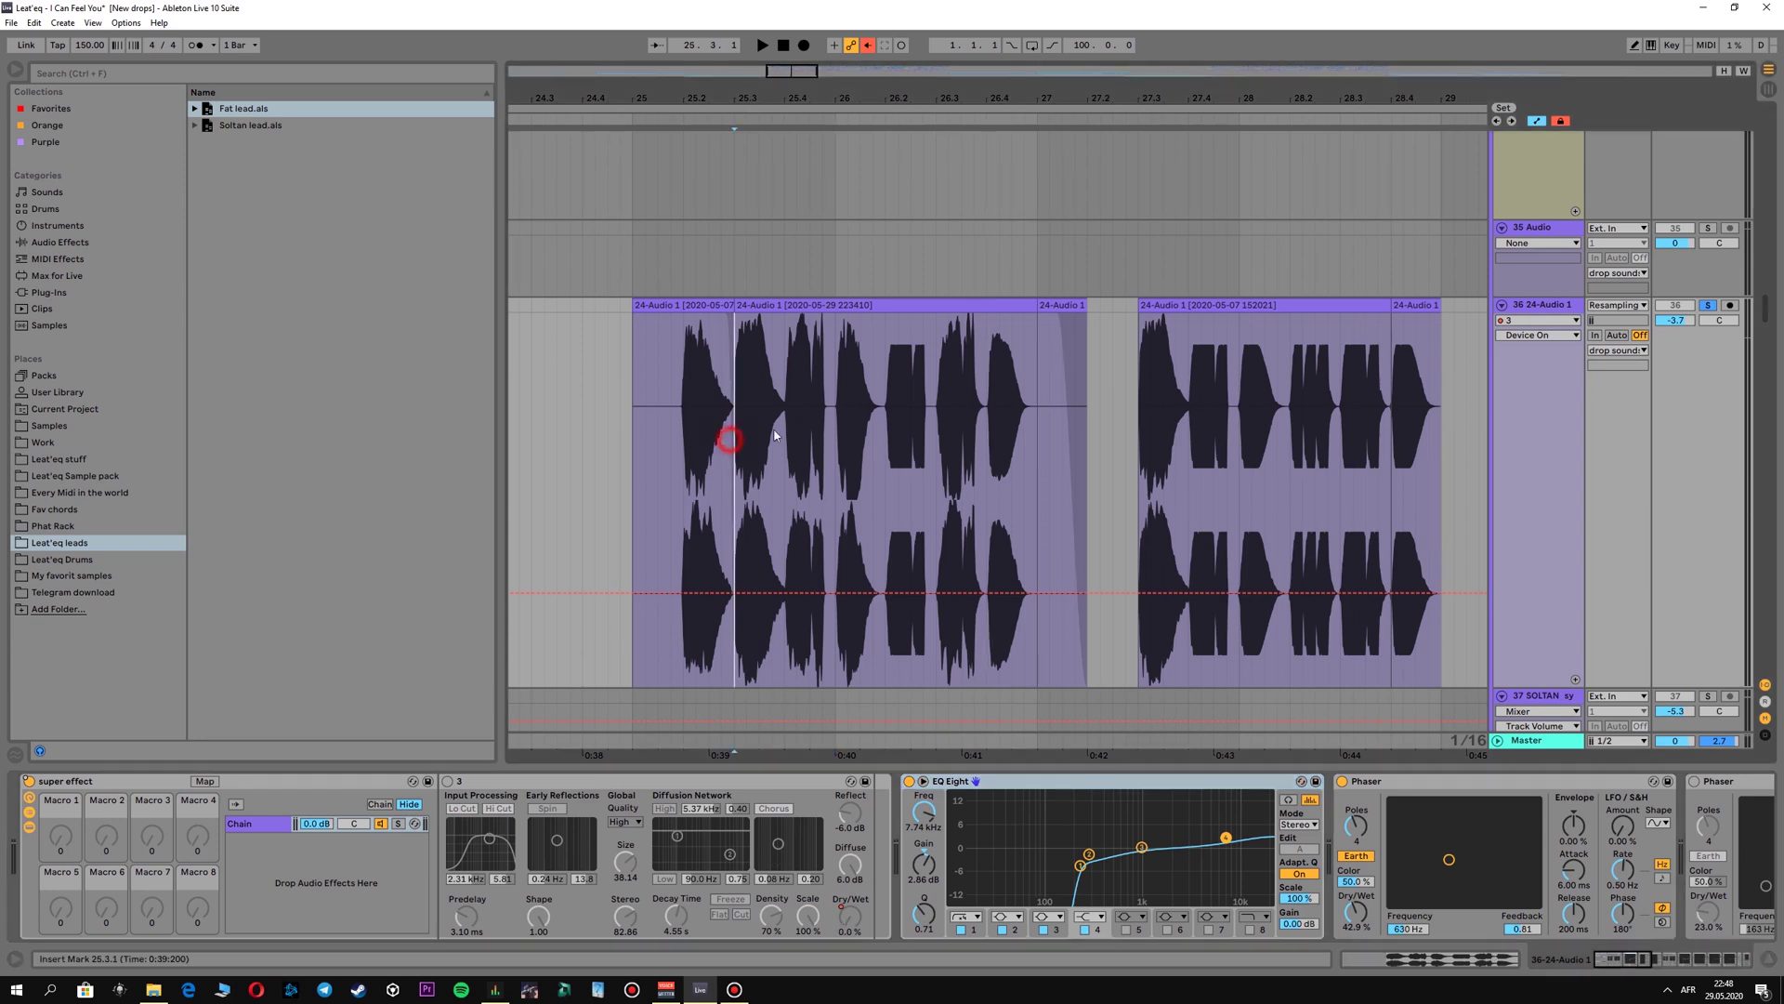
key("space")
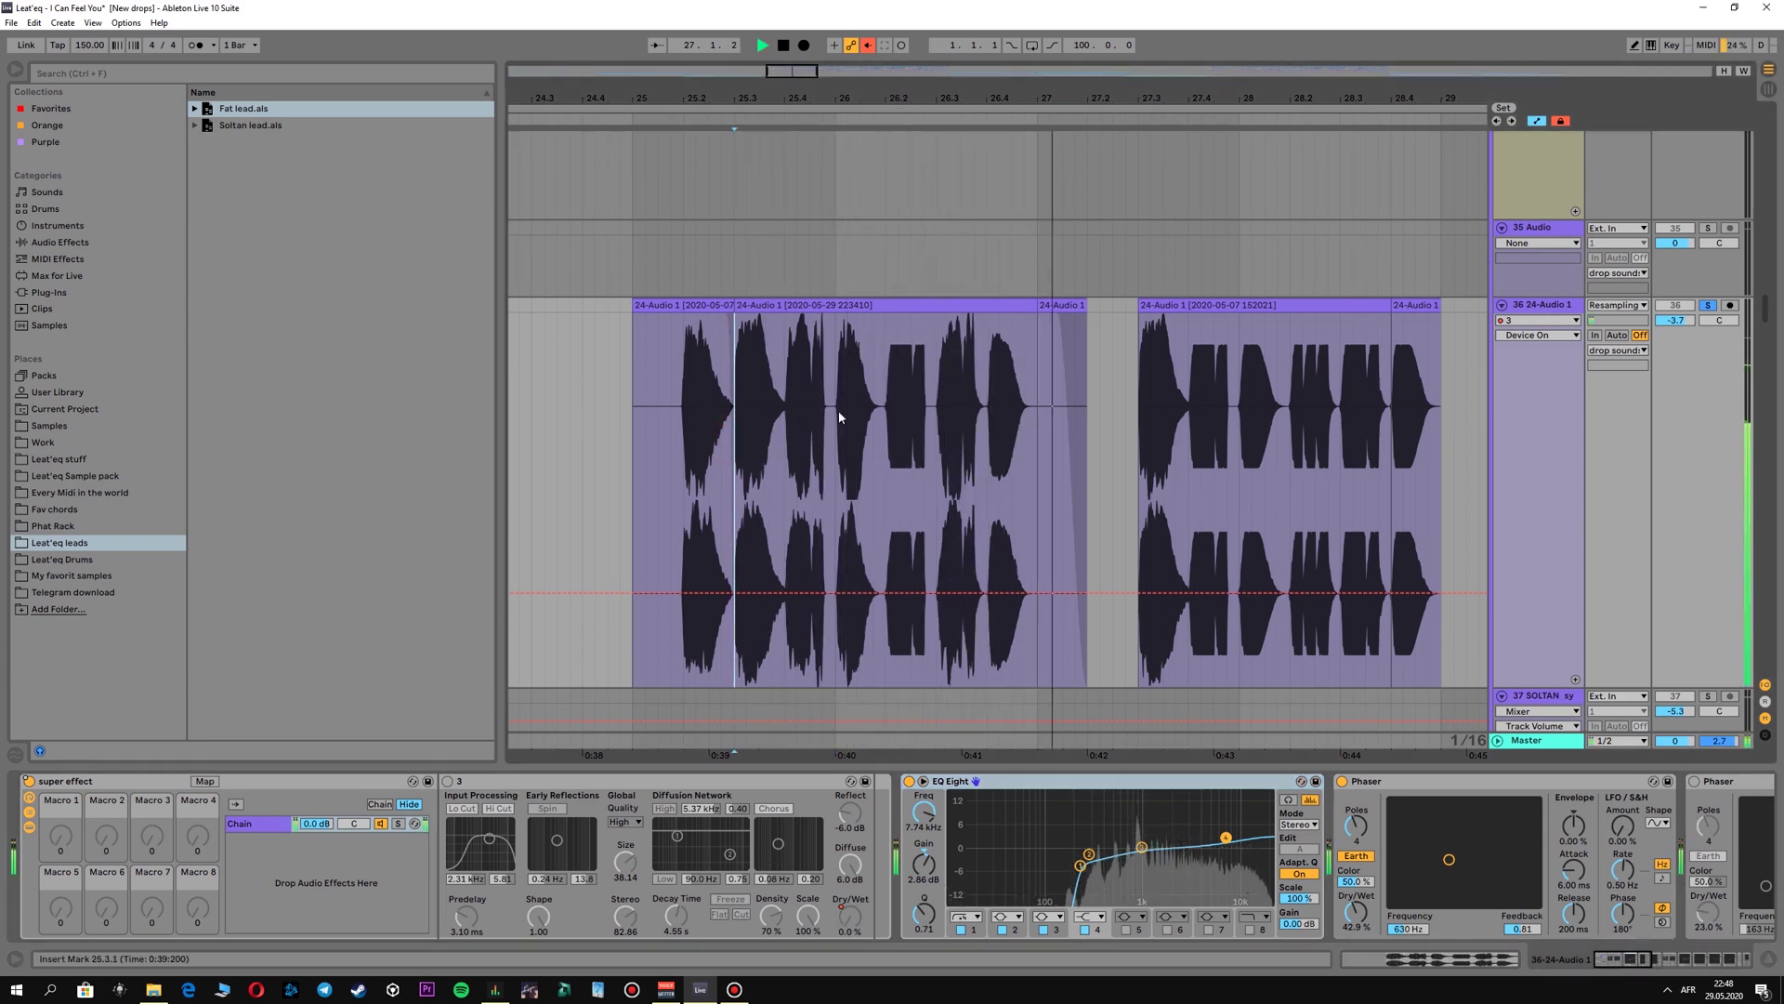
key("space")
left_click(448, 782)
key("space")
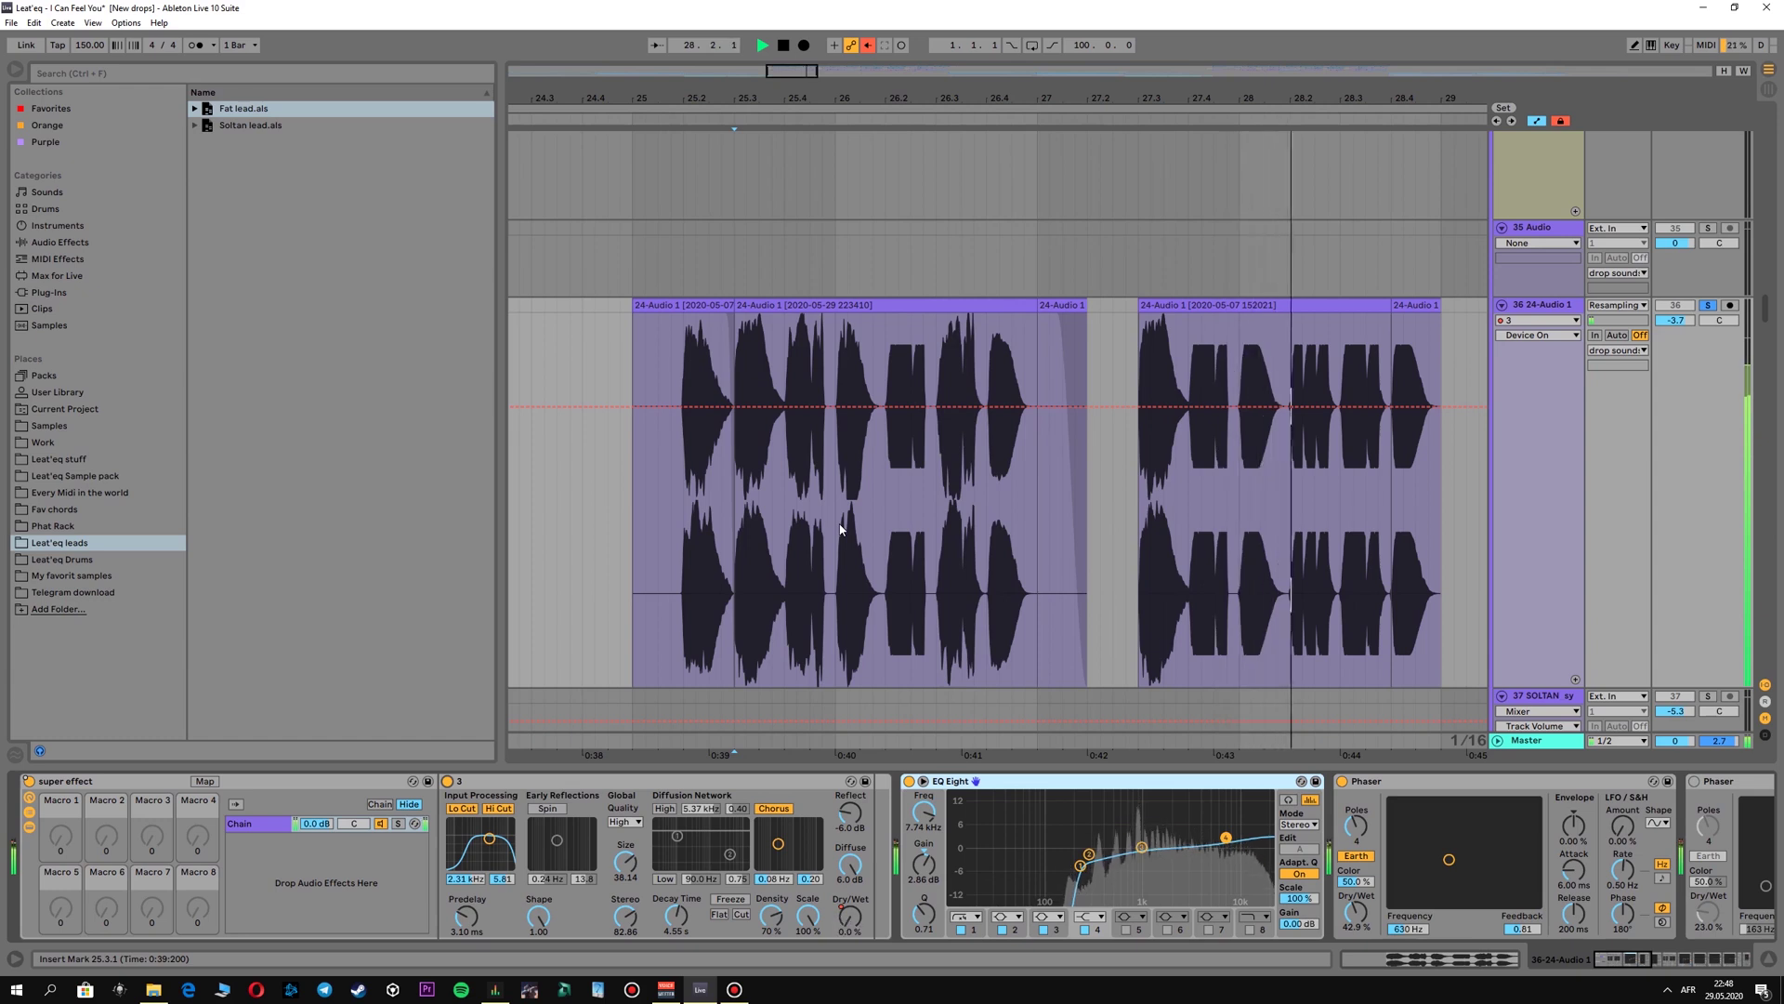
key("space")
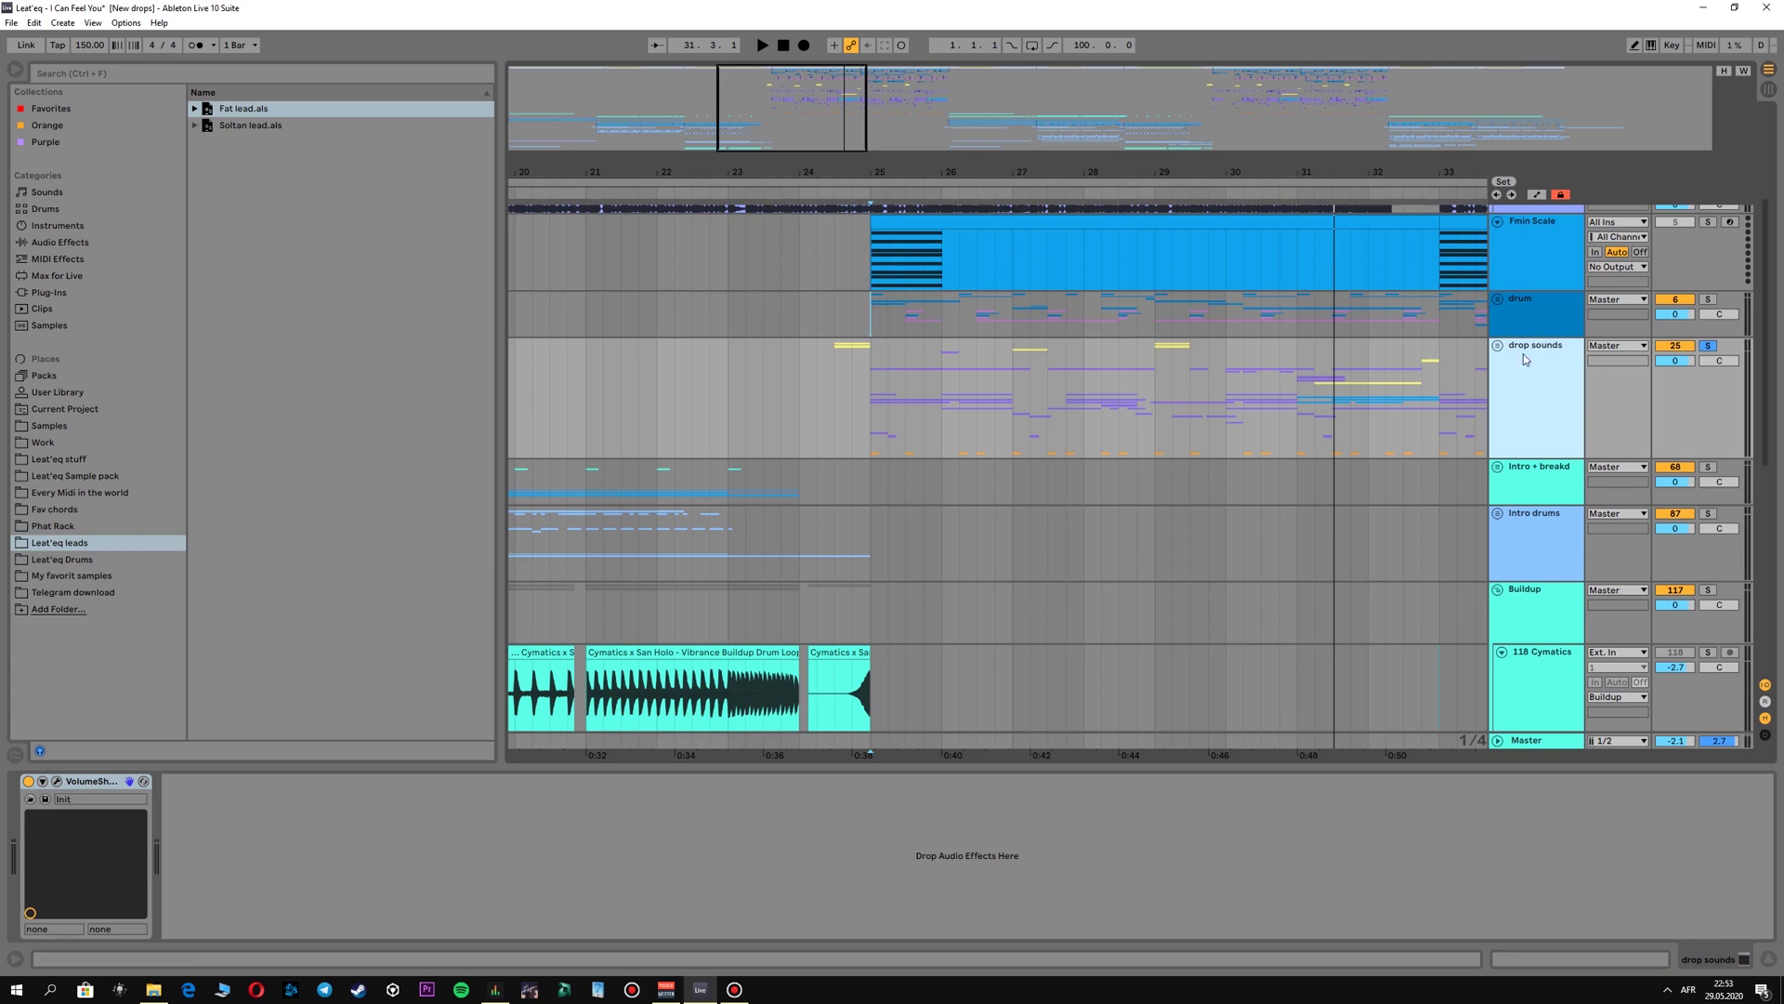
Open VolumeShaper on the drop sounds group and play the drop from bar 25, both soloed and in the full mix.
left_click(57, 781)
left_click_drag(712, 345, 360, 306)
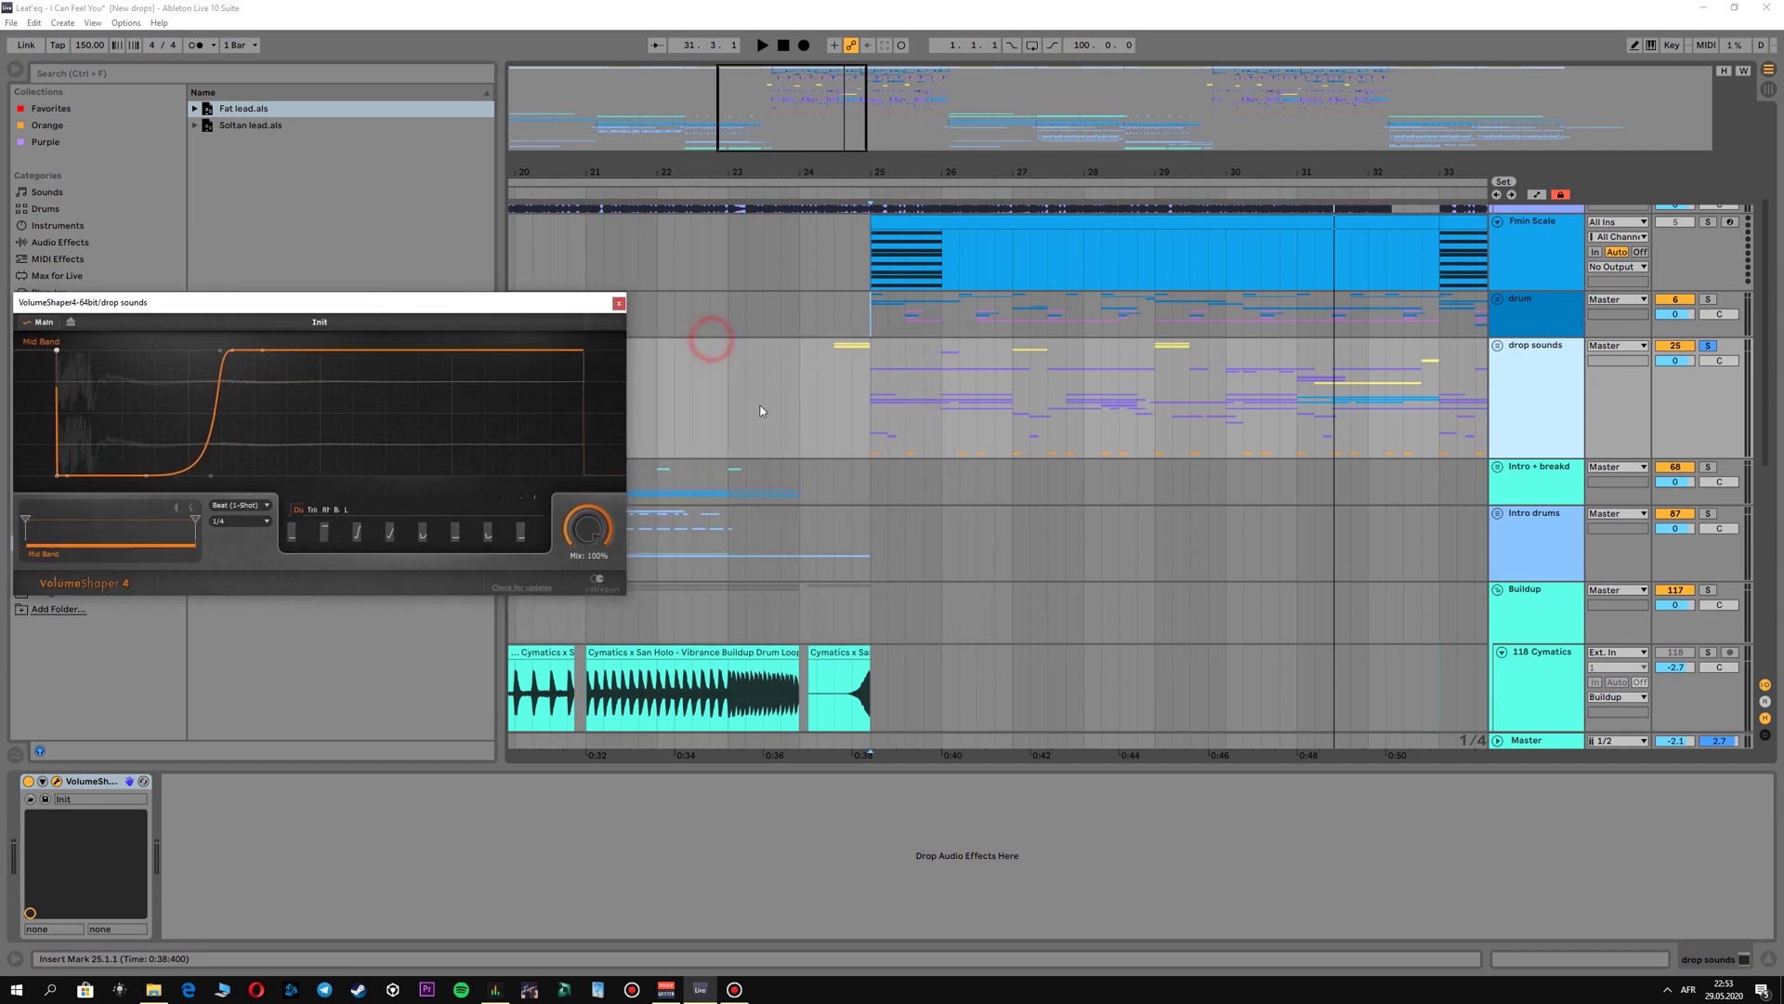
left_click(869, 395)
key("space")
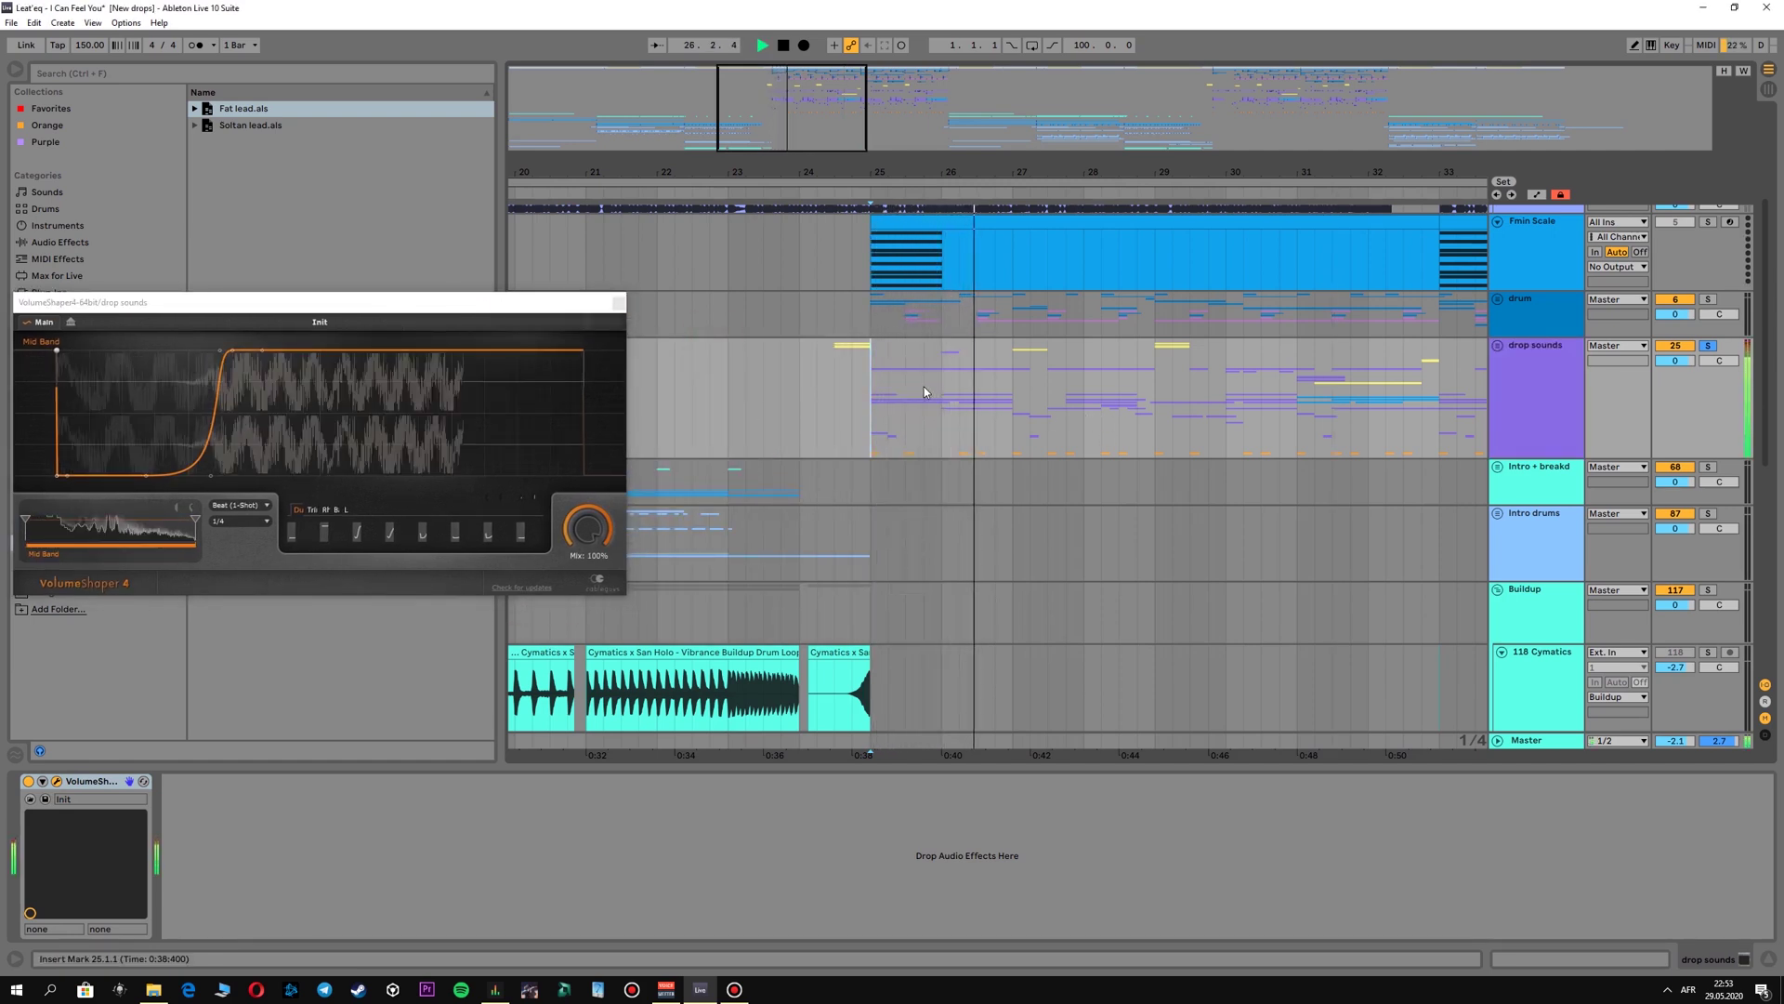
key("space")
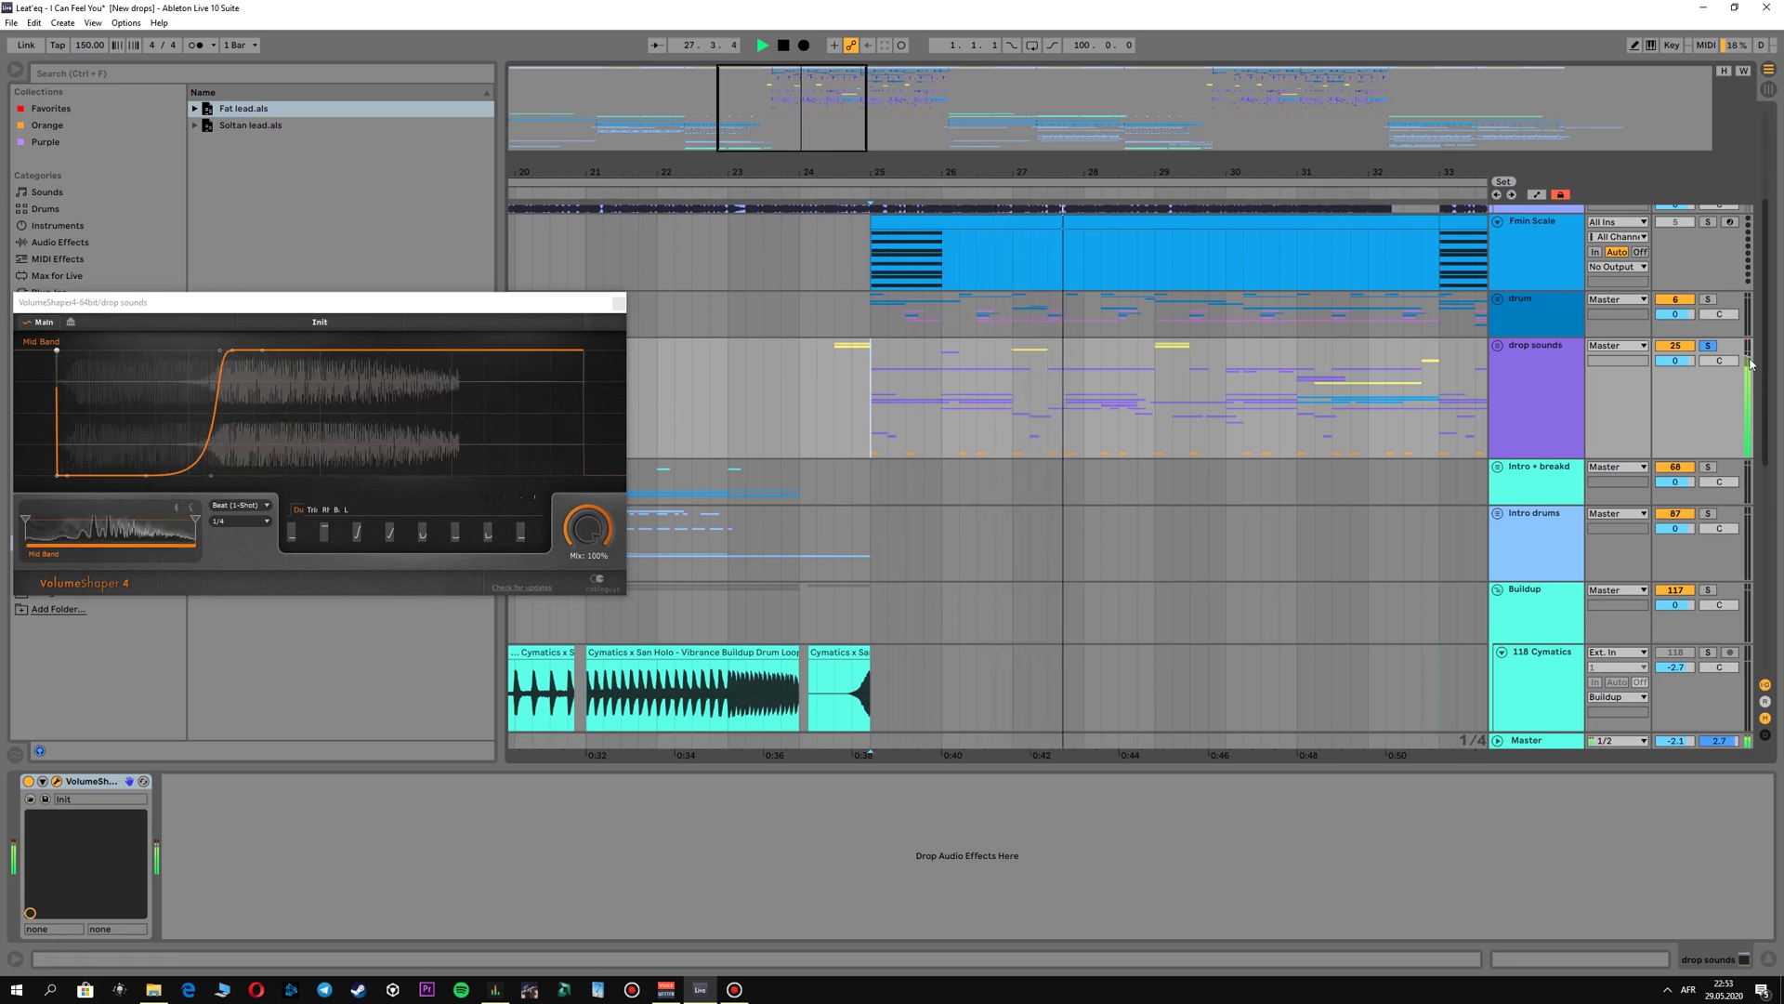
key("space")
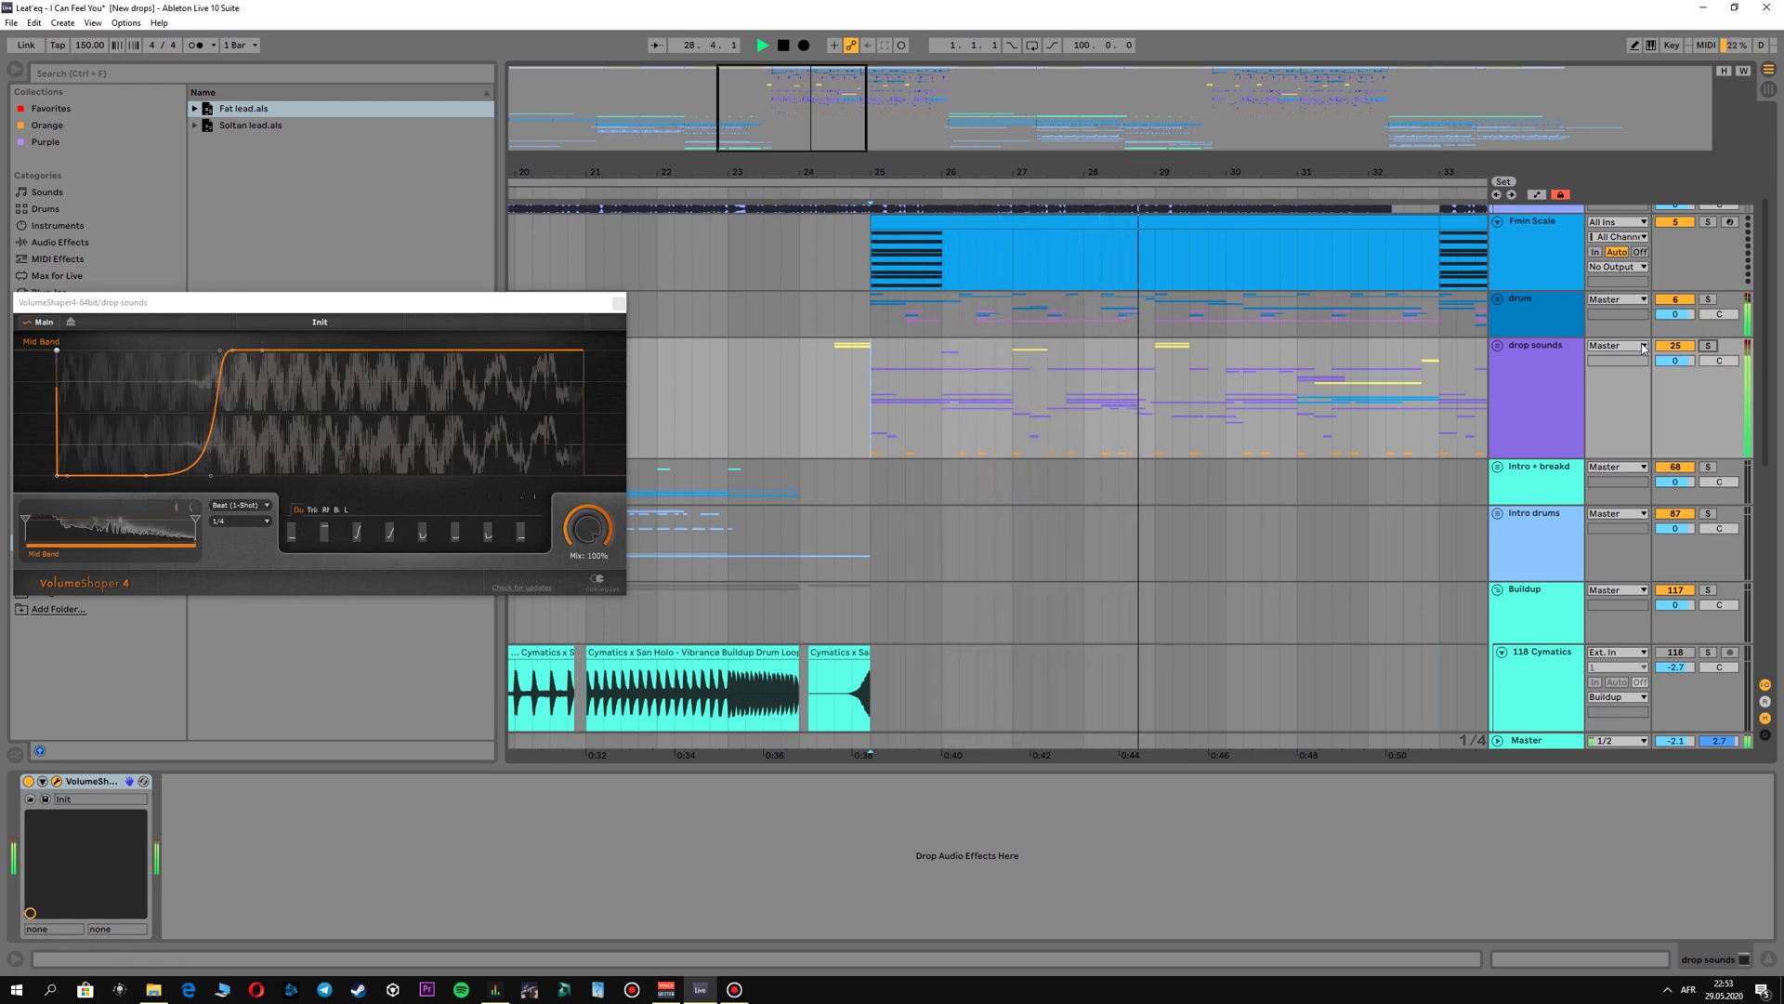
key("space")
Unfold the drop sounds group and add the VolumeShaper4-64bit plug-in to it.
left_click(1498, 346)
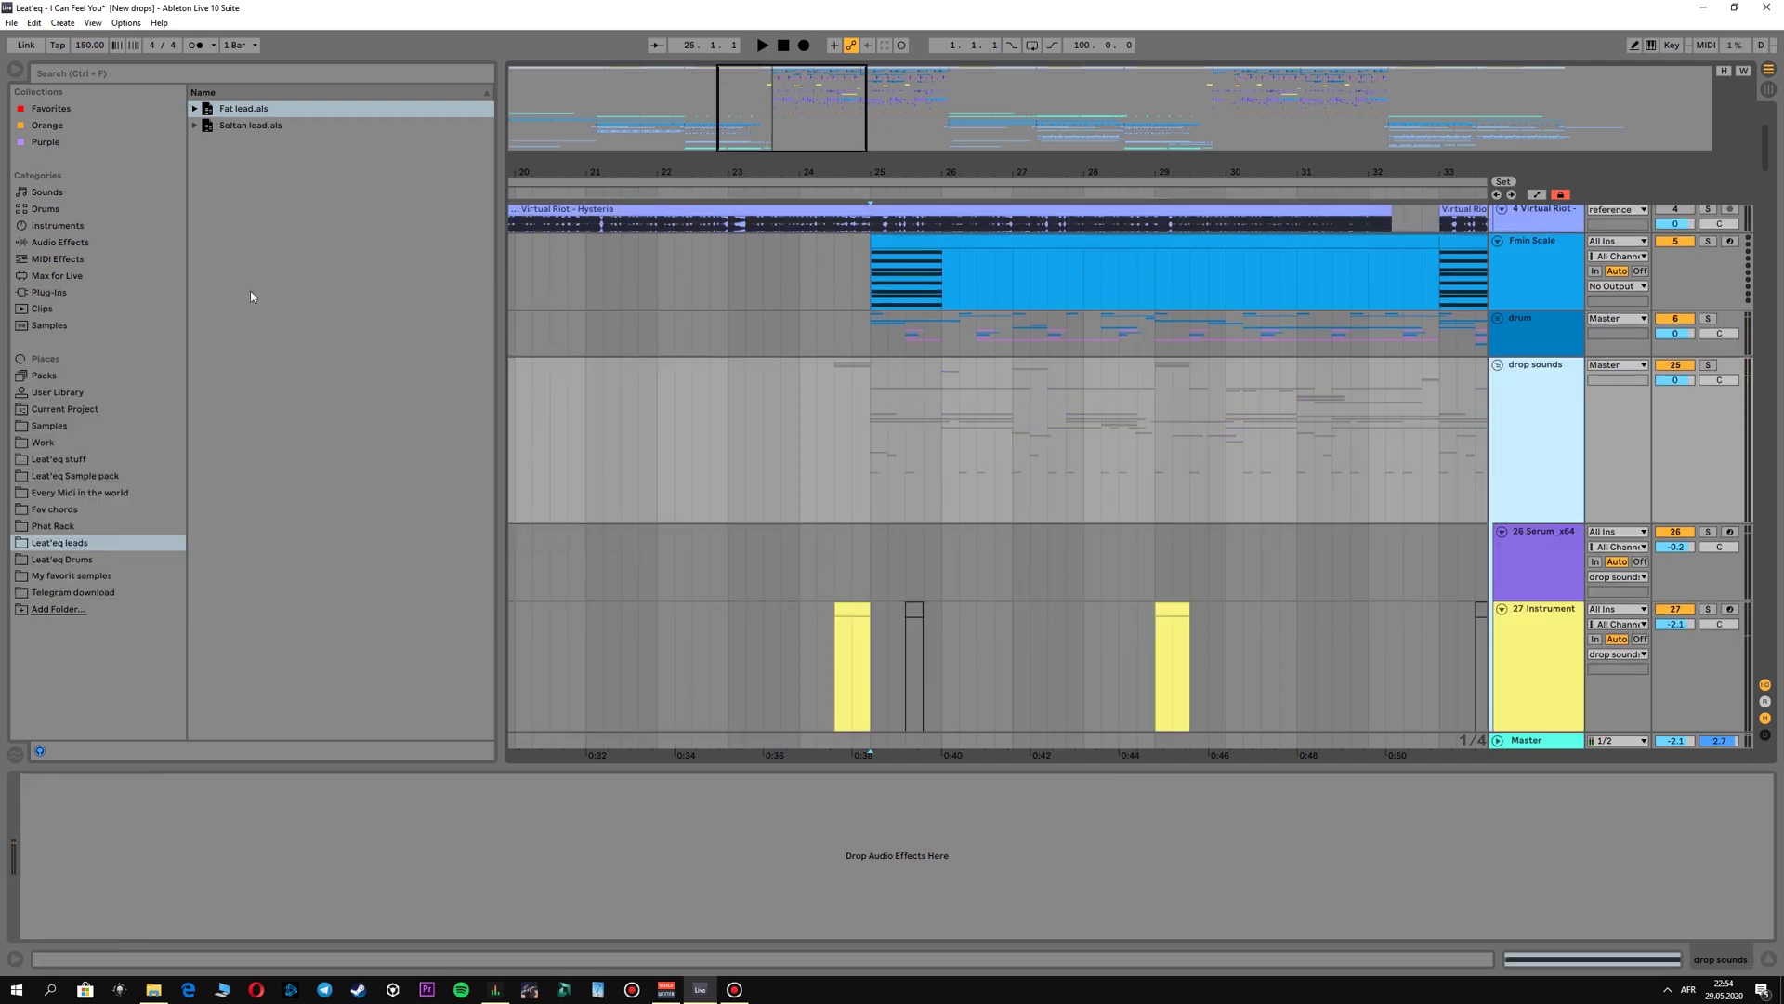
left_click(48, 294)
double_click(240, 208)
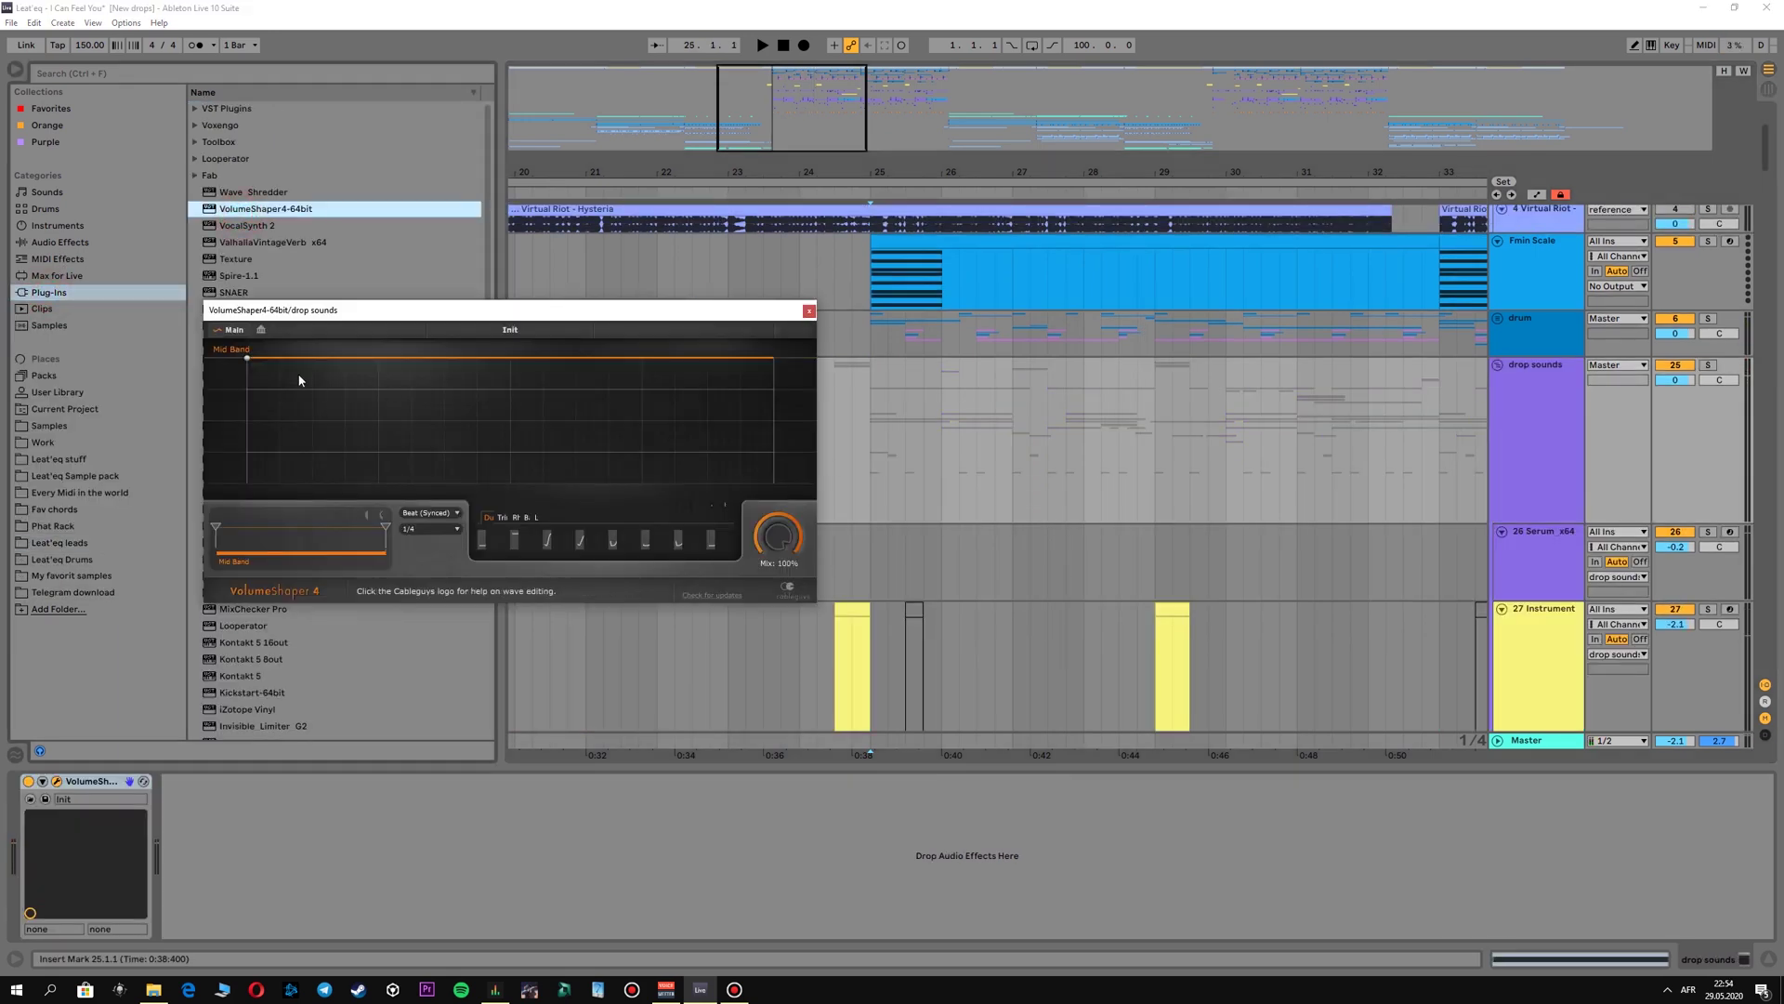
Shape the VolumeShaper curve to hold at zero for about the first quarter, rise steeply, and stay at full level.
left_click_drag(299, 375, 247, 485)
left_click(246, 485)
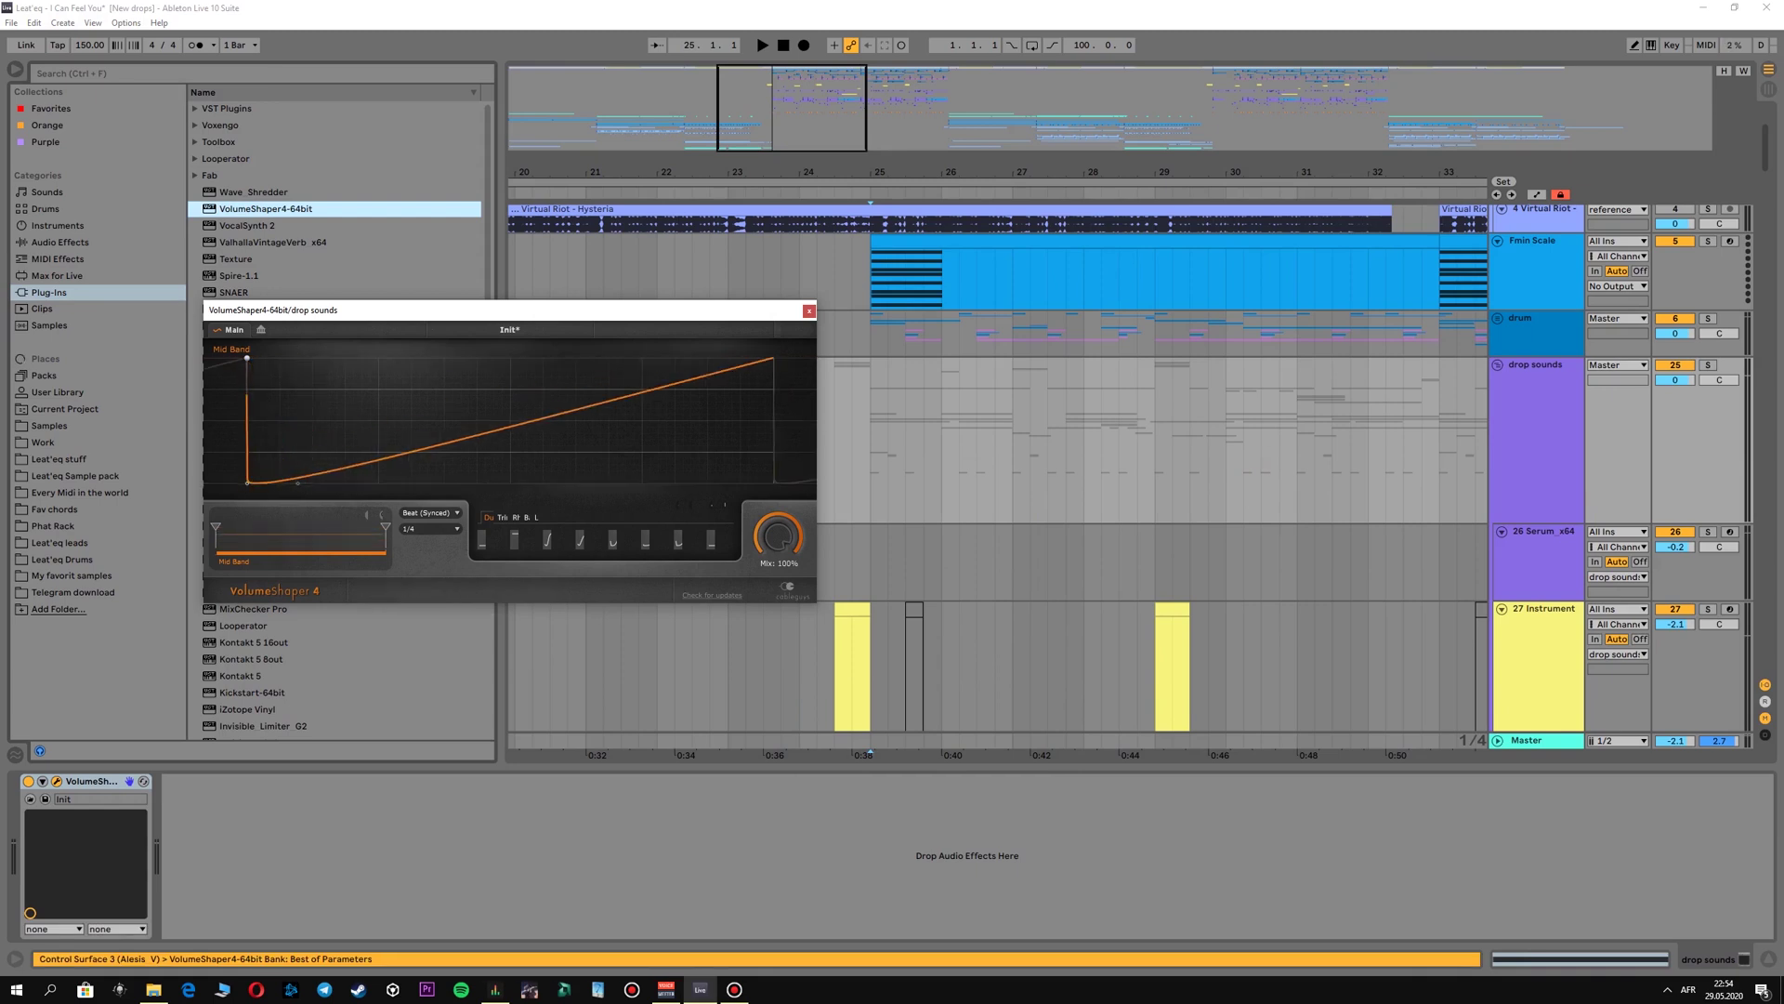
left_click_drag(452, 418, 390, 370)
left_click_drag(349, 435, 392, 485)
left_click_drag(358, 472, 347, 489)
Set VolumeShaper's trigger mode to Beat (1-Shot) and close the plug-in window.
left_click(441, 512)
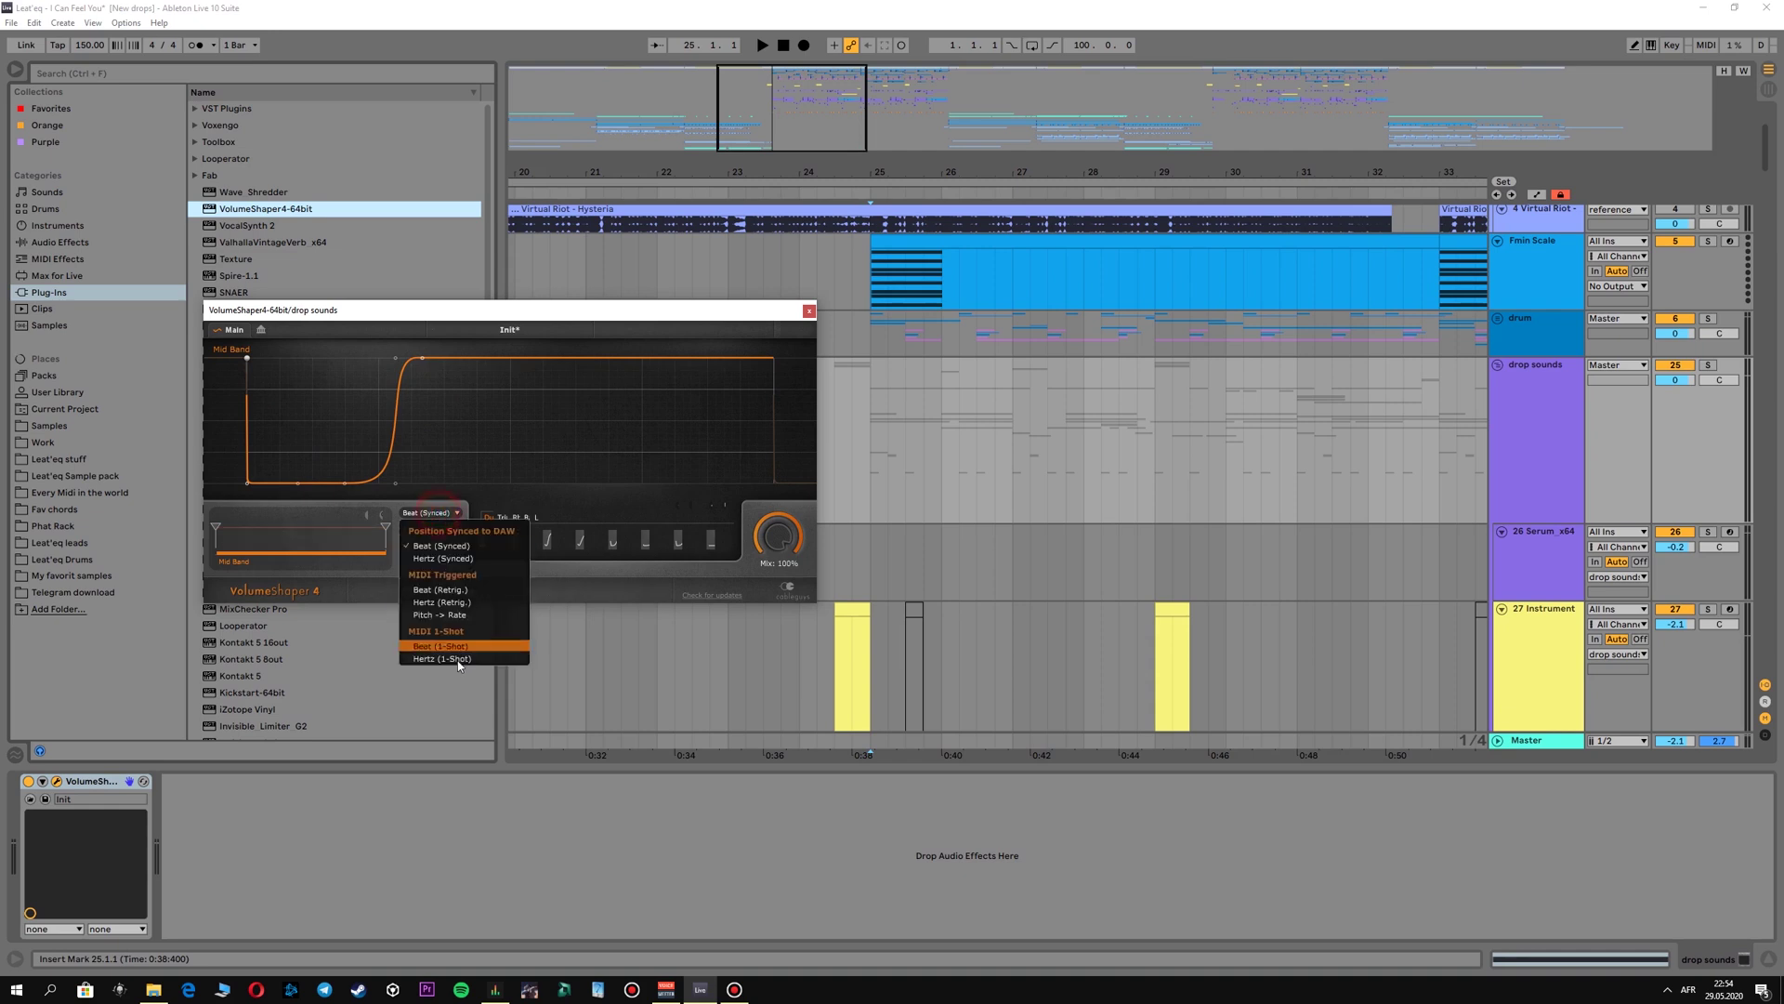
left_click(442, 647)
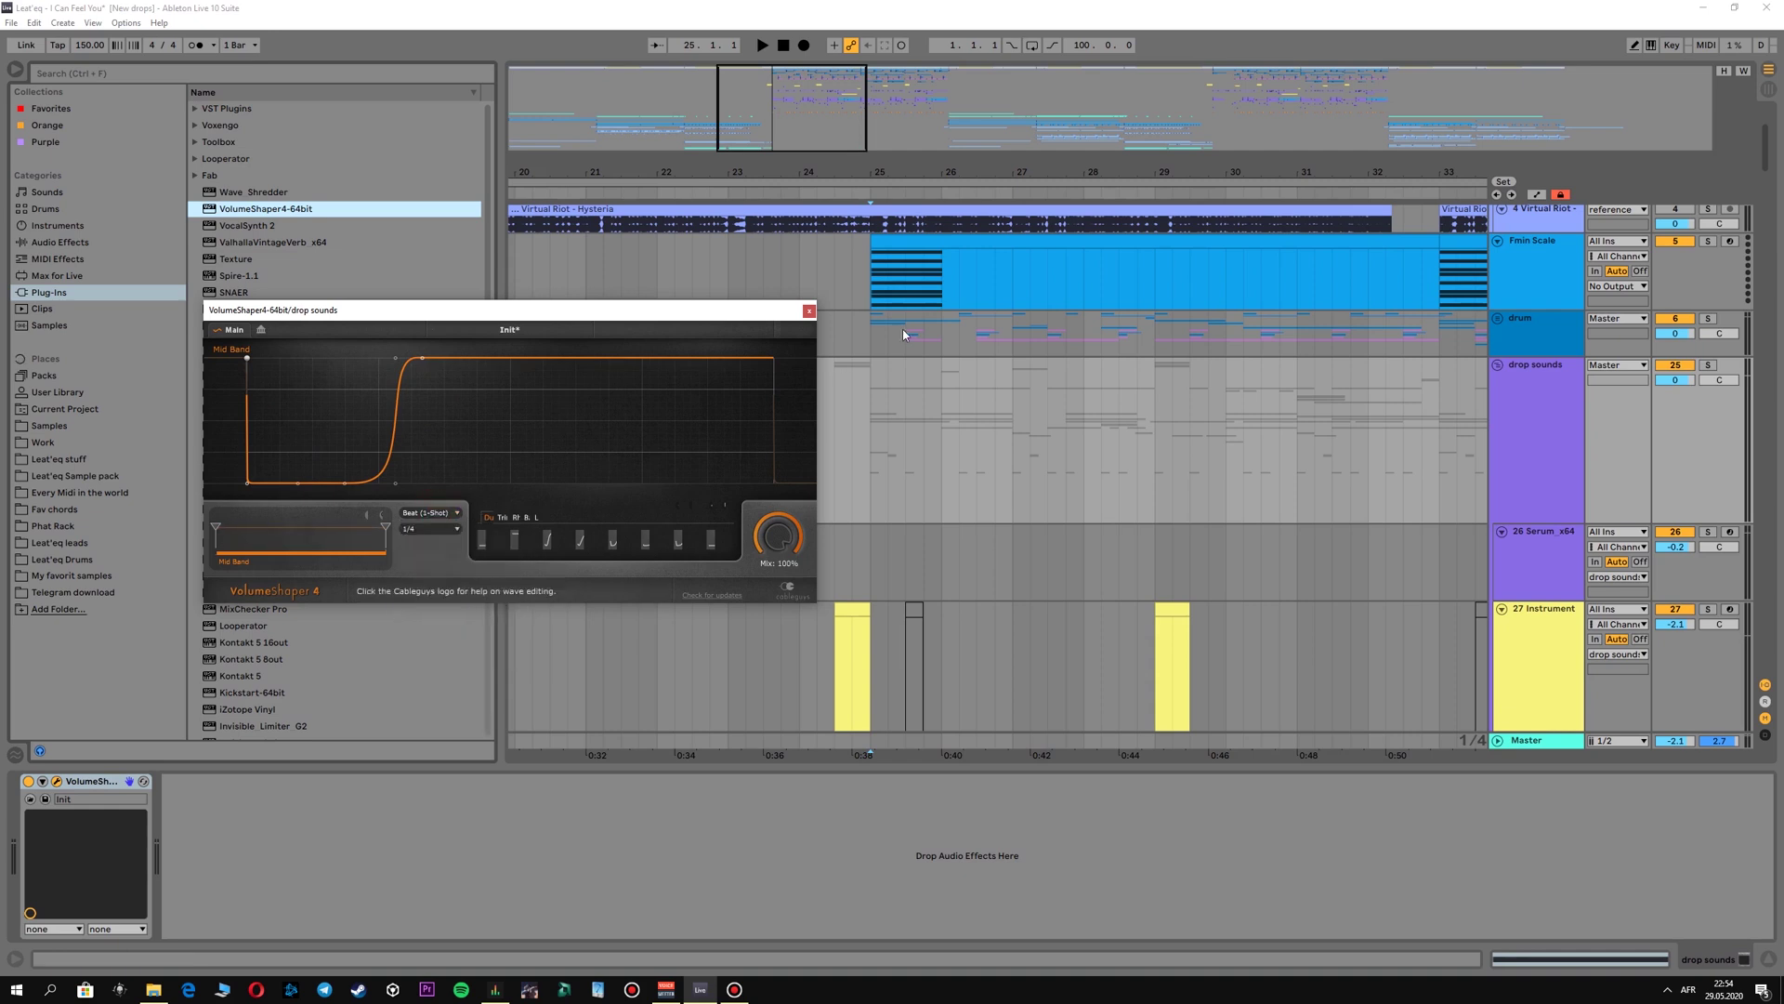
left_click(808, 311)
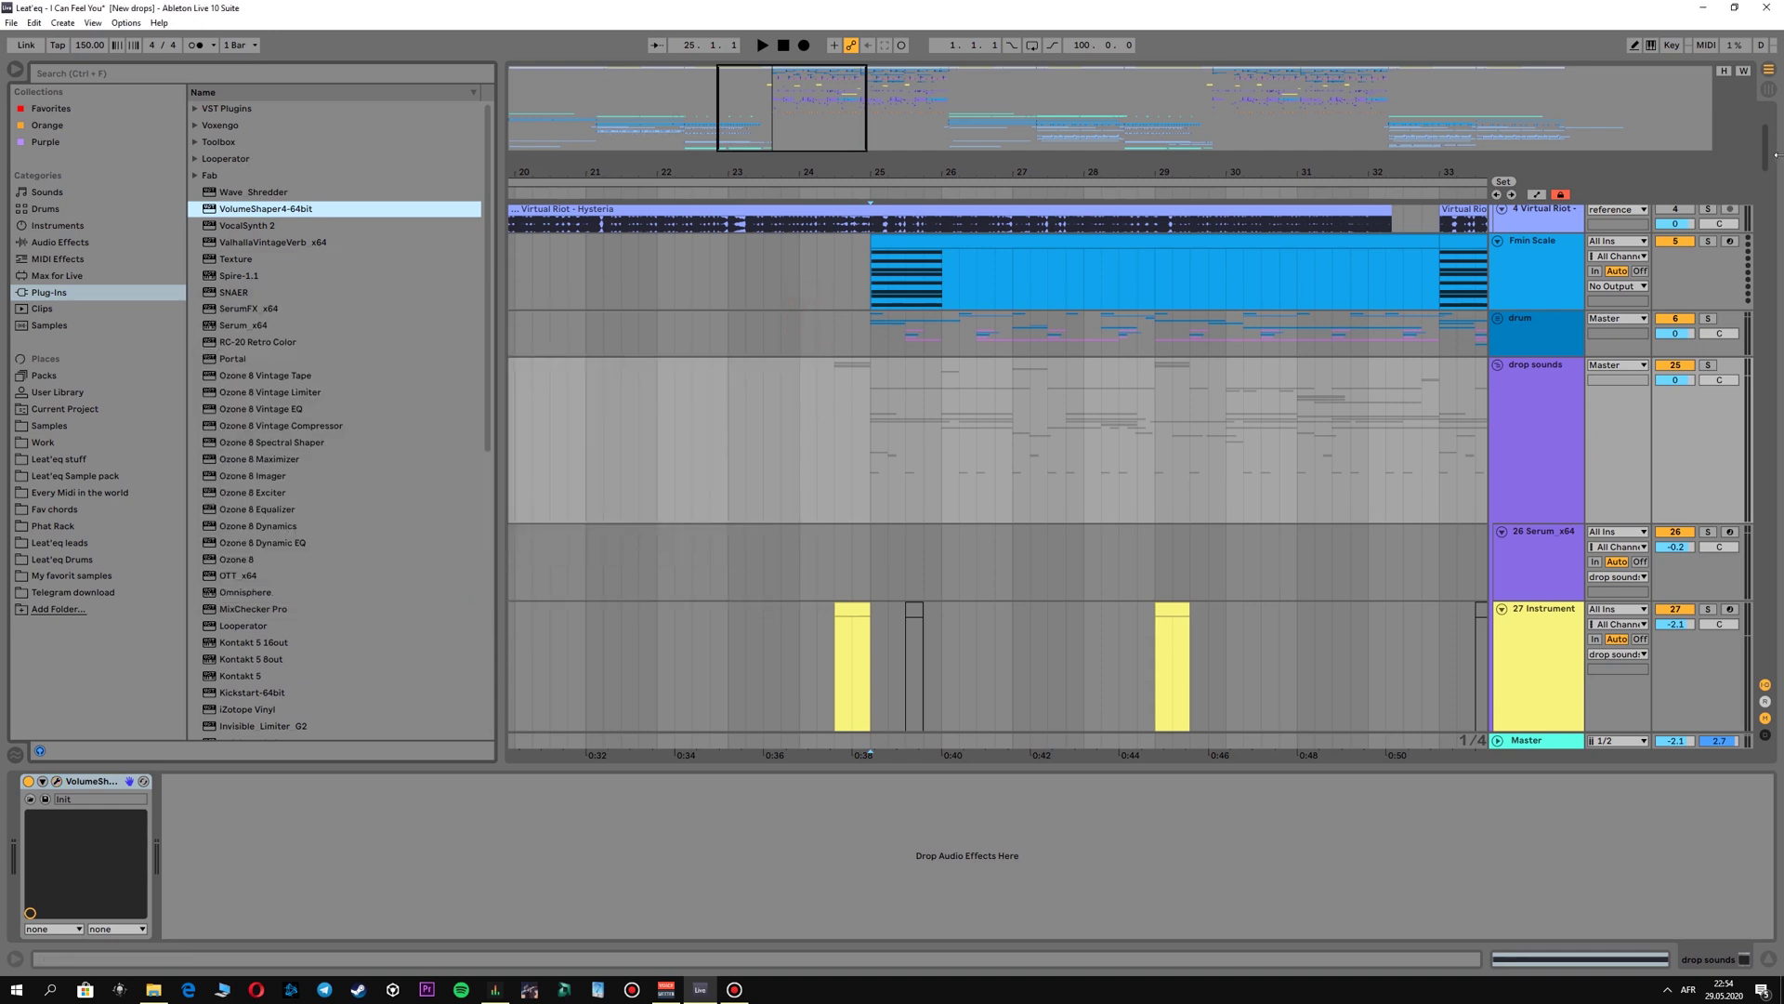
Route the Trigger track's MIDI output to the drop sounds group's VolumeShaper.
left_click_drag(1775, 155, 1707, 643)
scroll(943, 328, "up", 2)
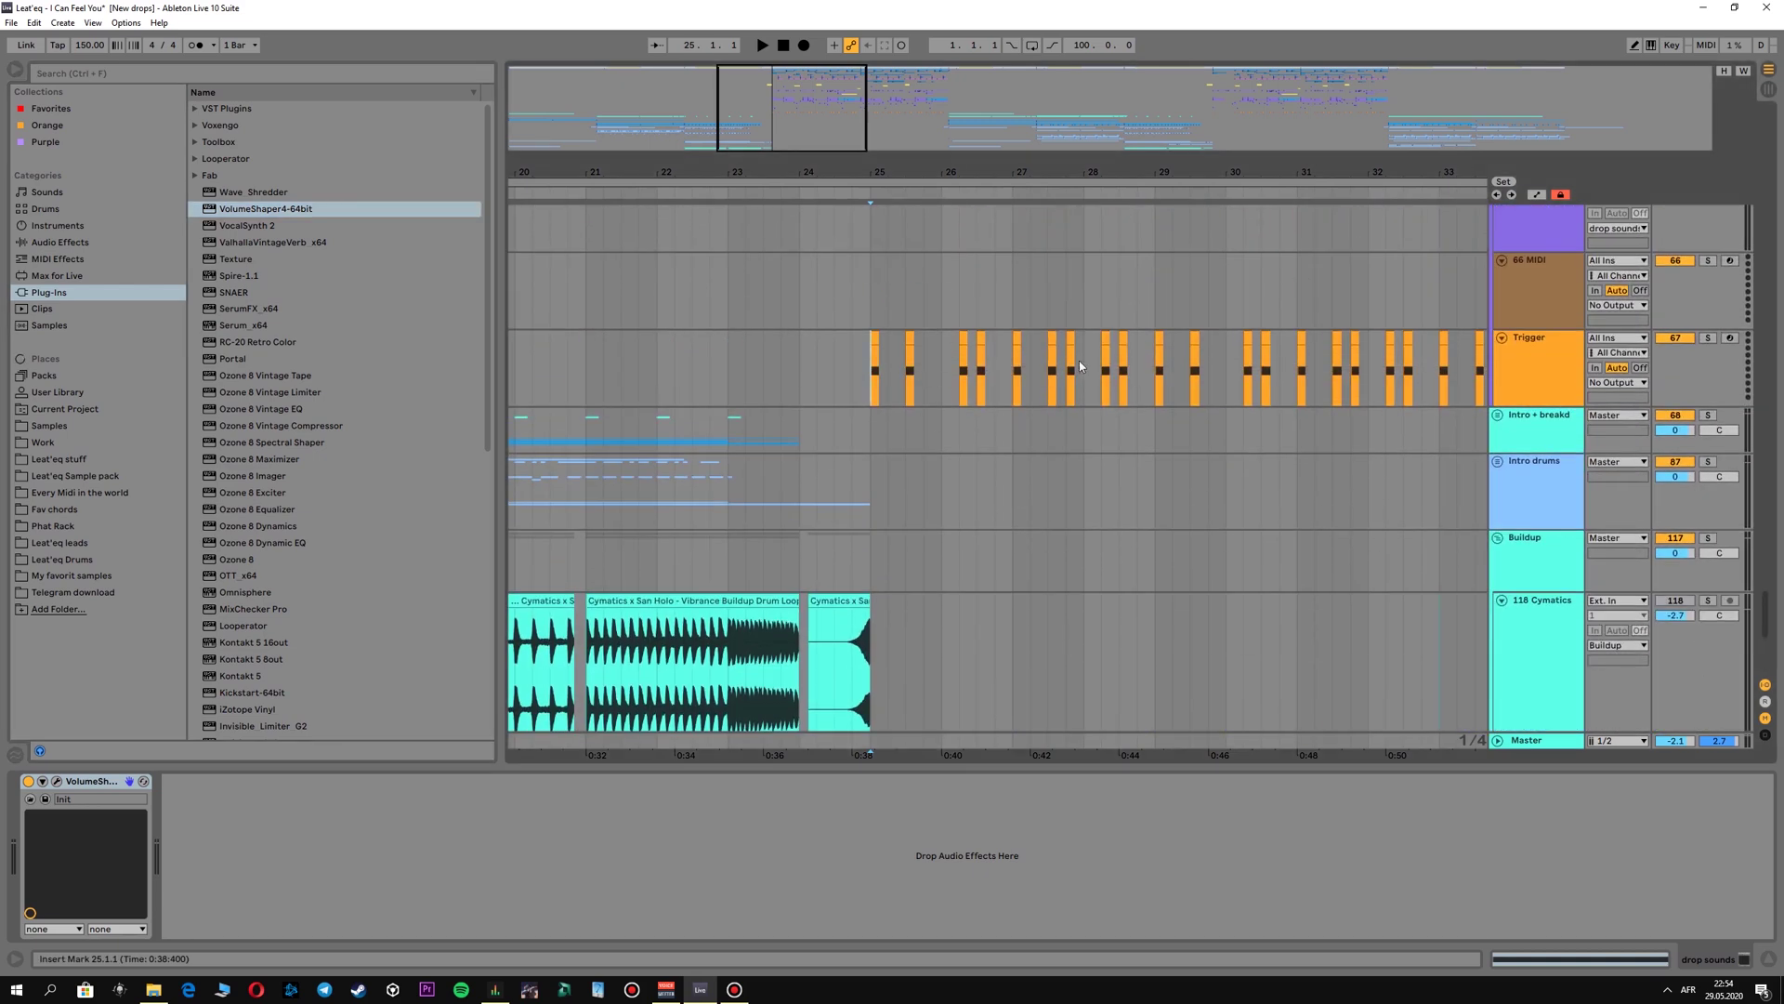
left_click(1618, 383)
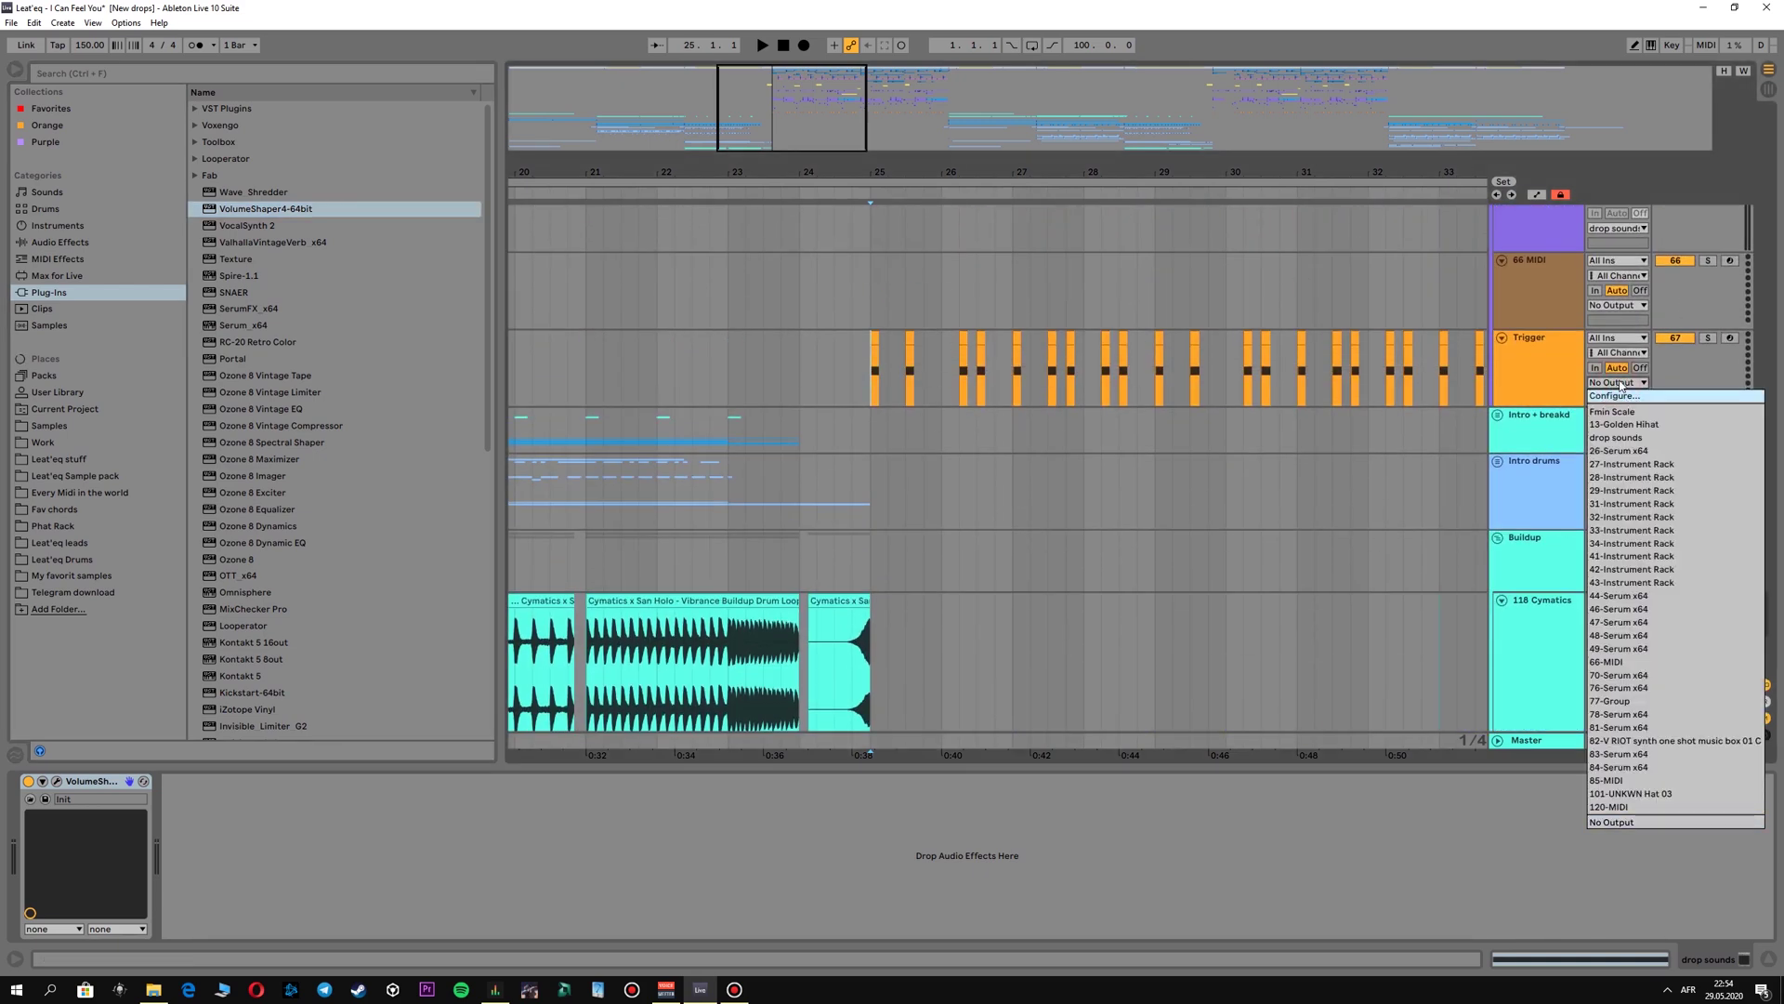
left_click(1626, 437)
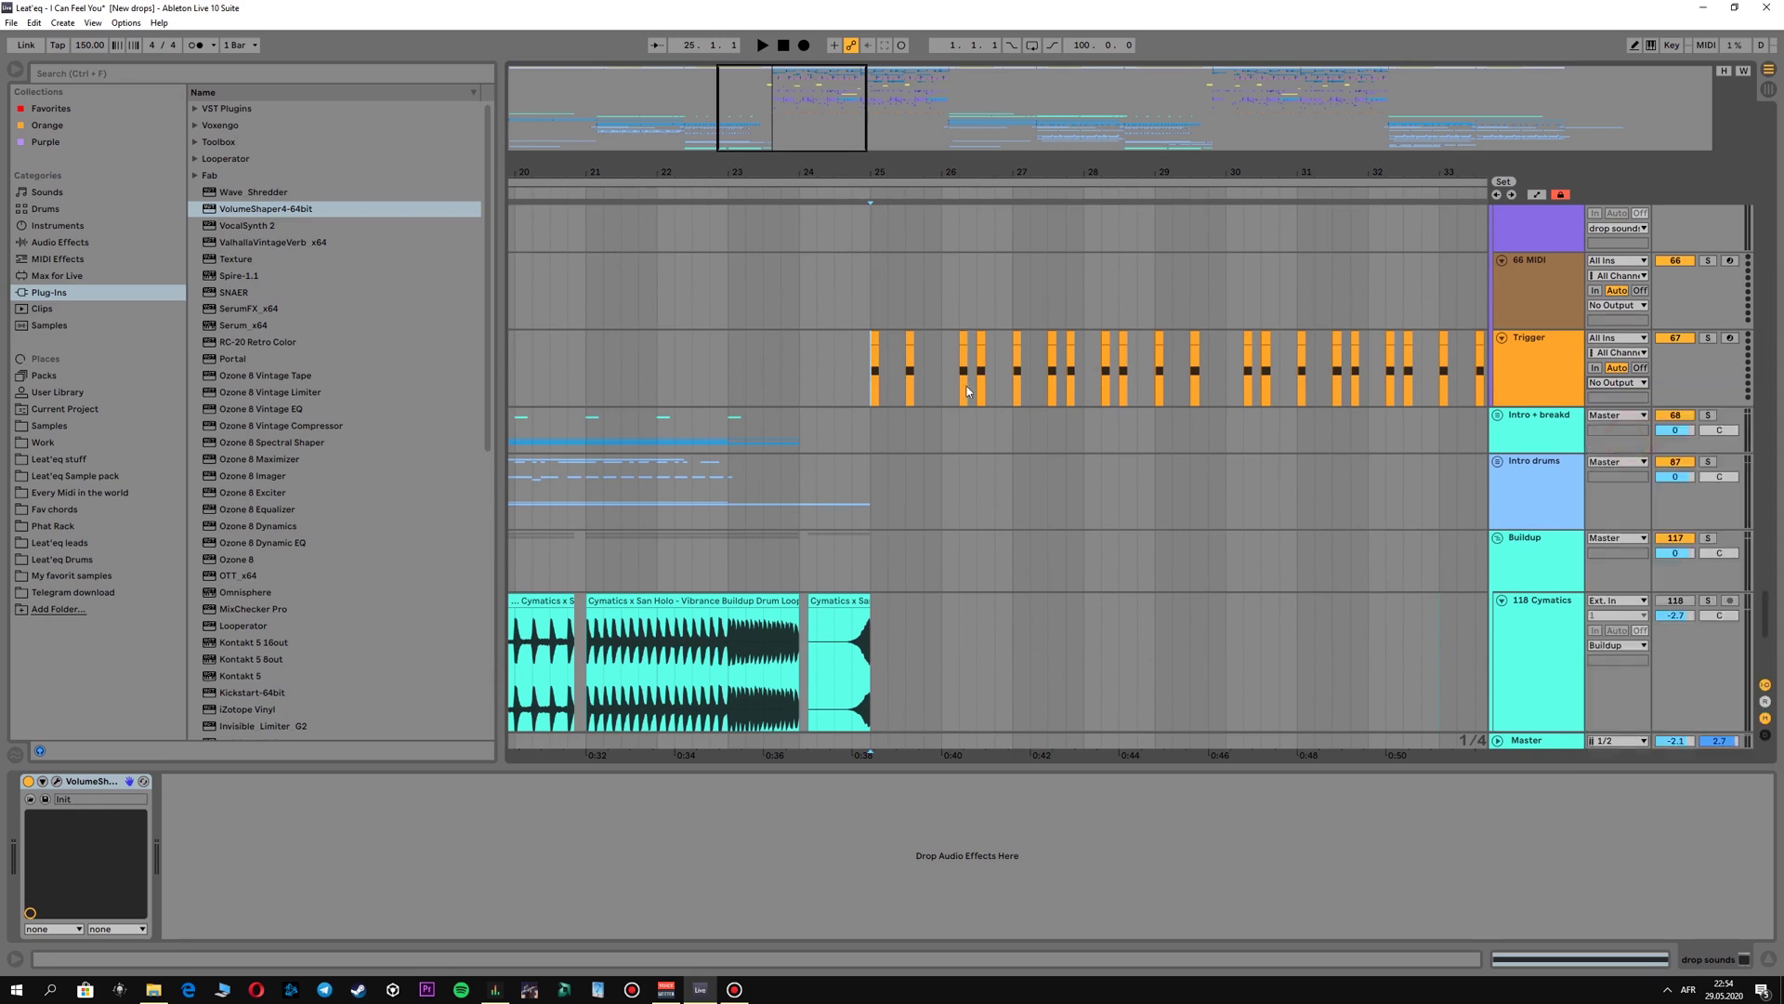
scroll(898, 403, "up", 1)
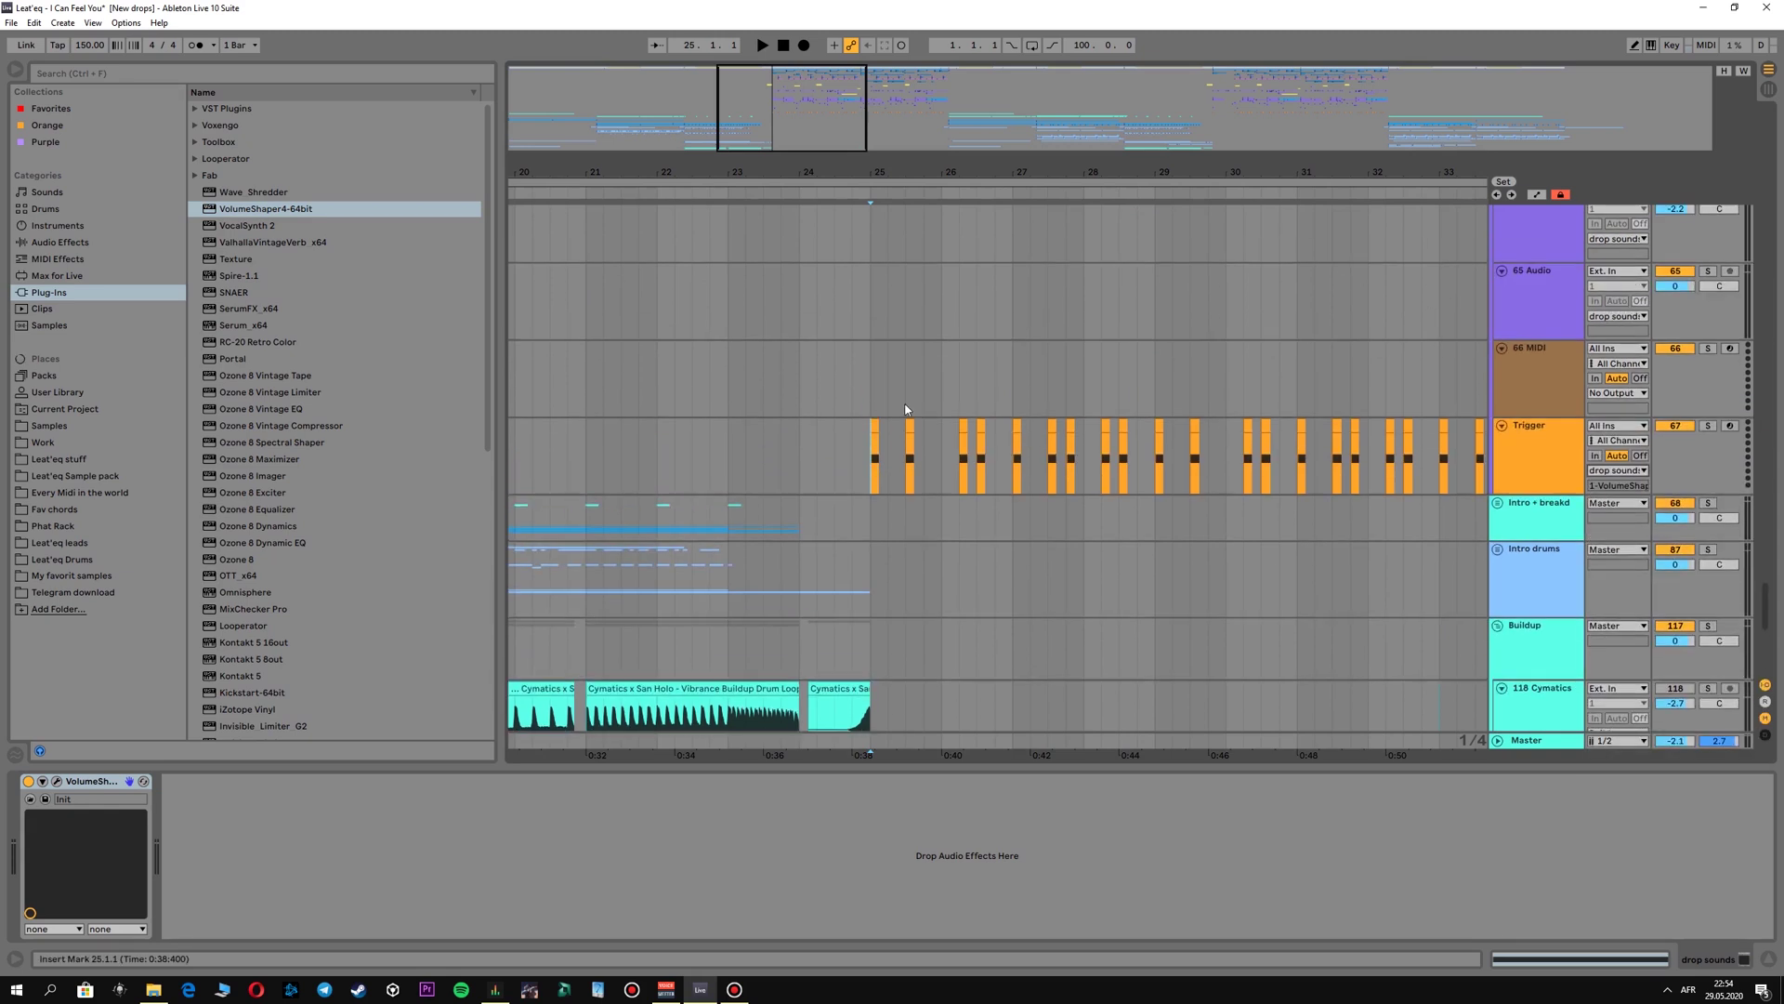
Solo the drop sounds group and play the drop from bar 25 with its VolumeShaper window open.
left_click_drag(1763, 589, 1723, 146)
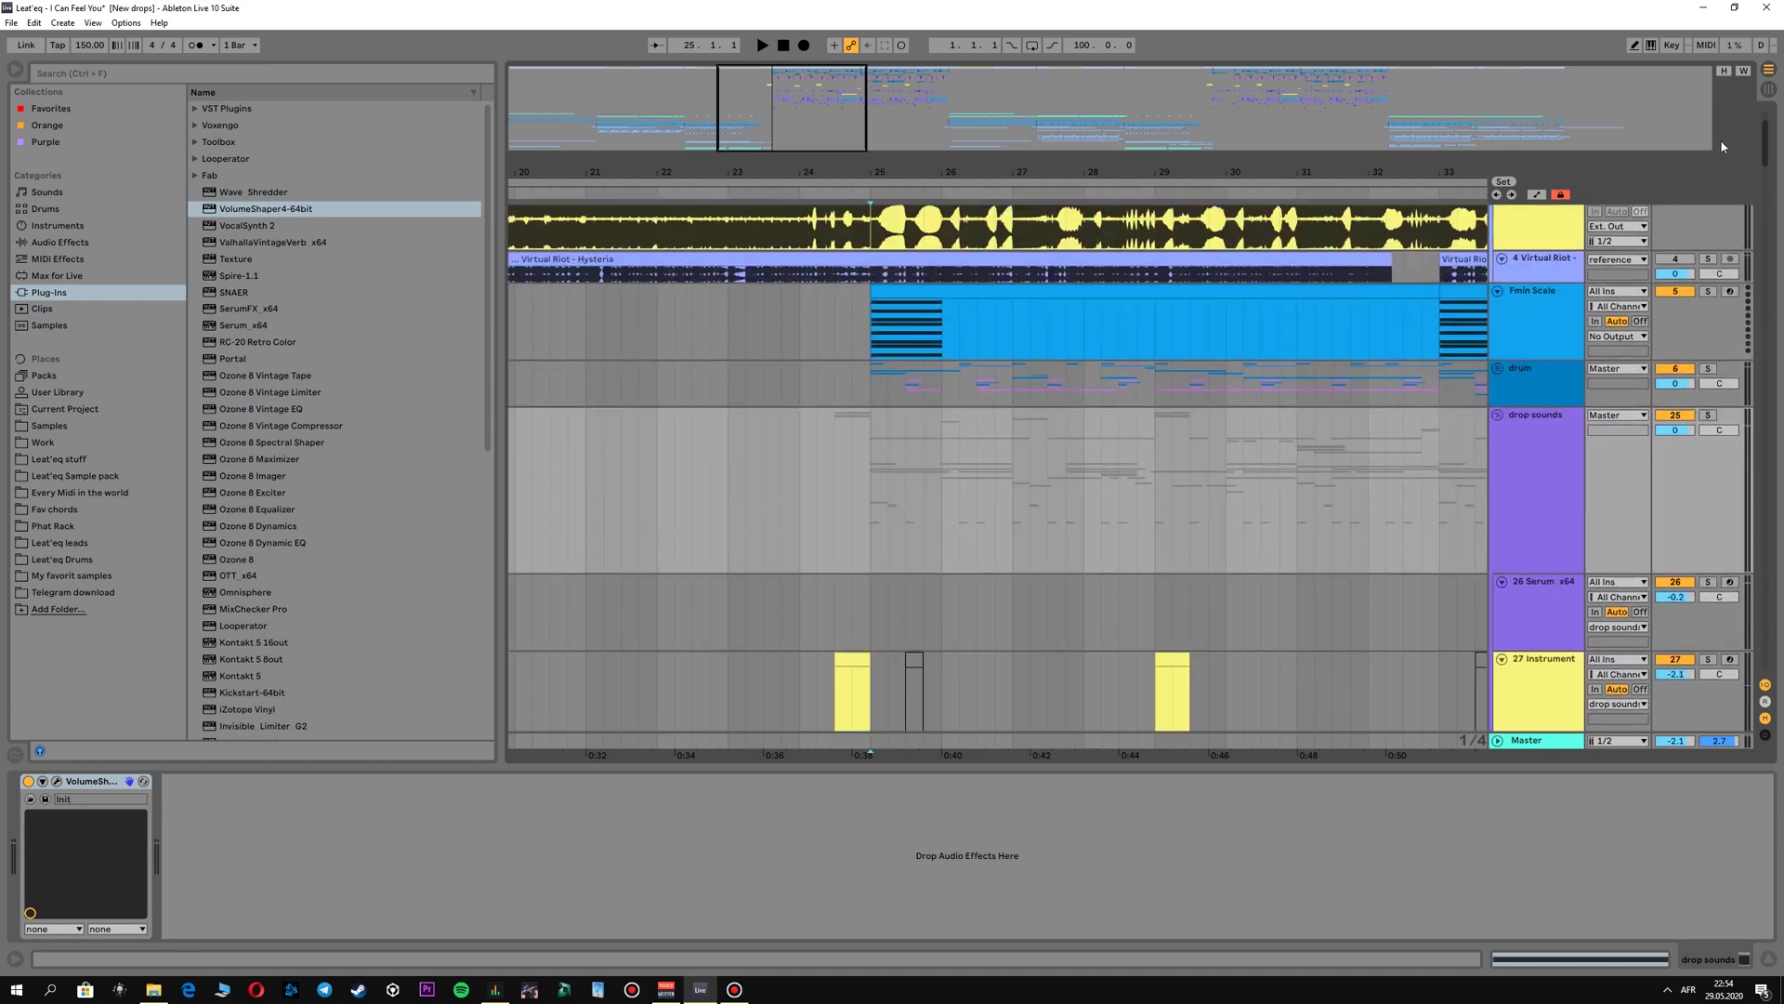
left_click(1706, 415)
key("space")
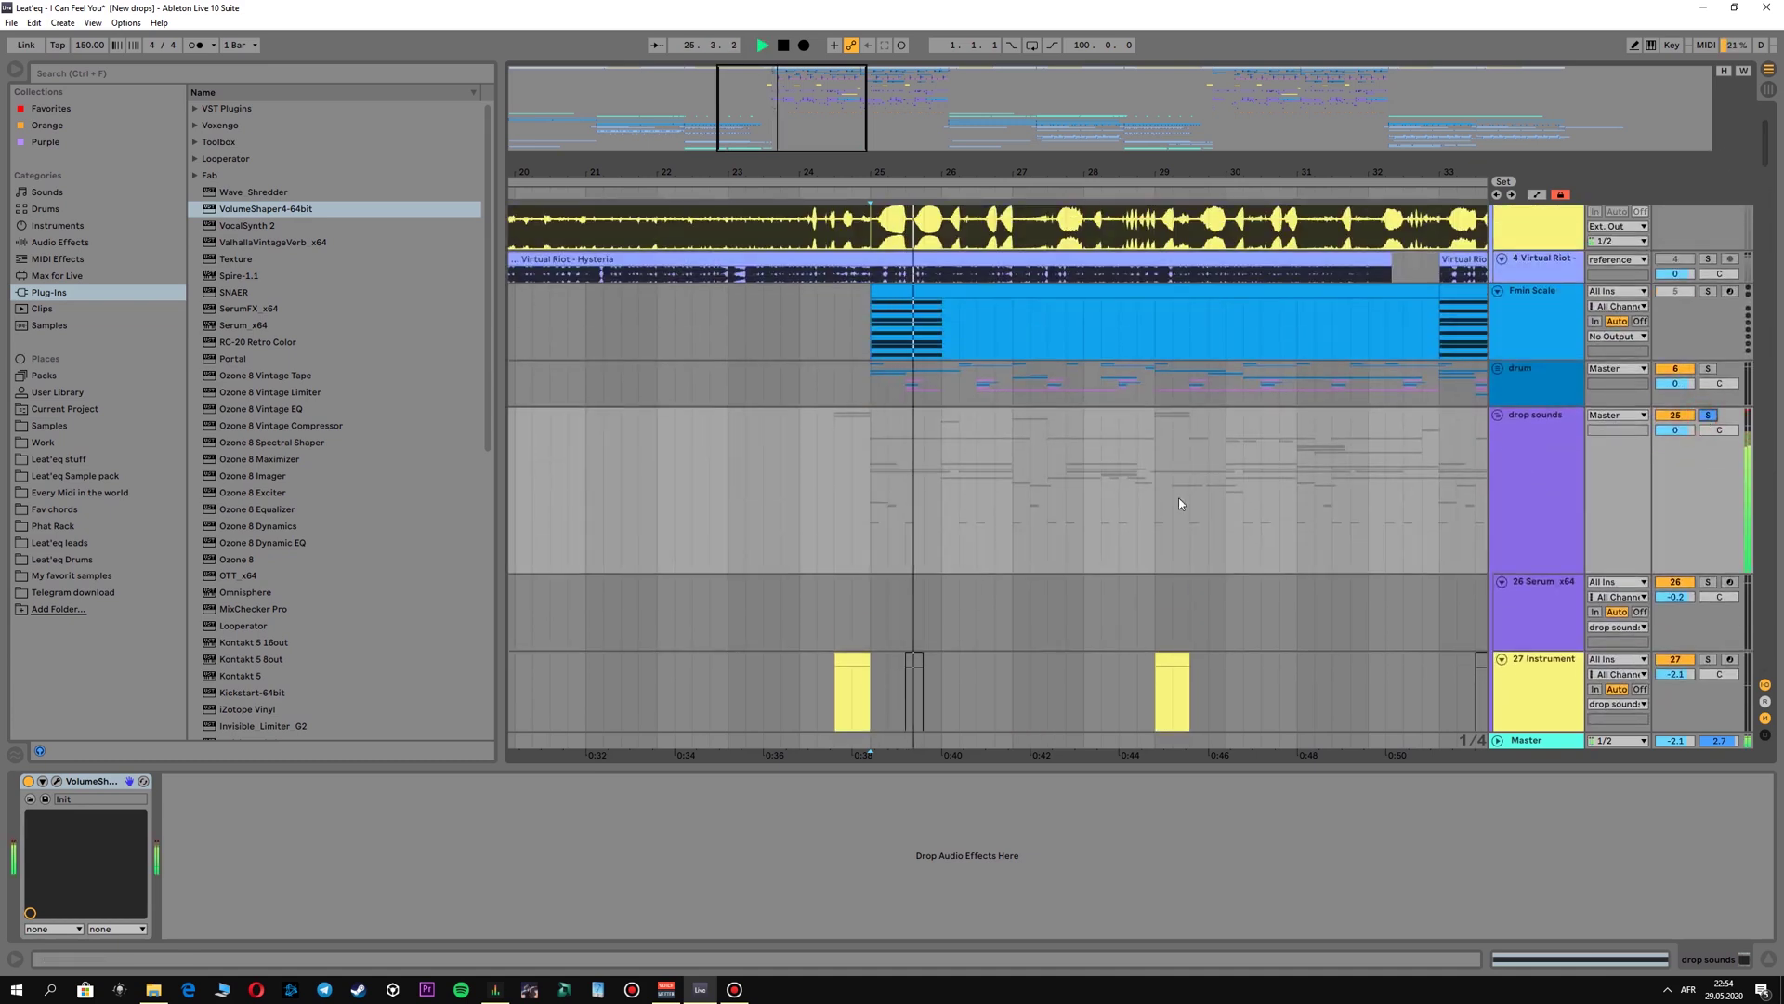
left_click(57, 780)
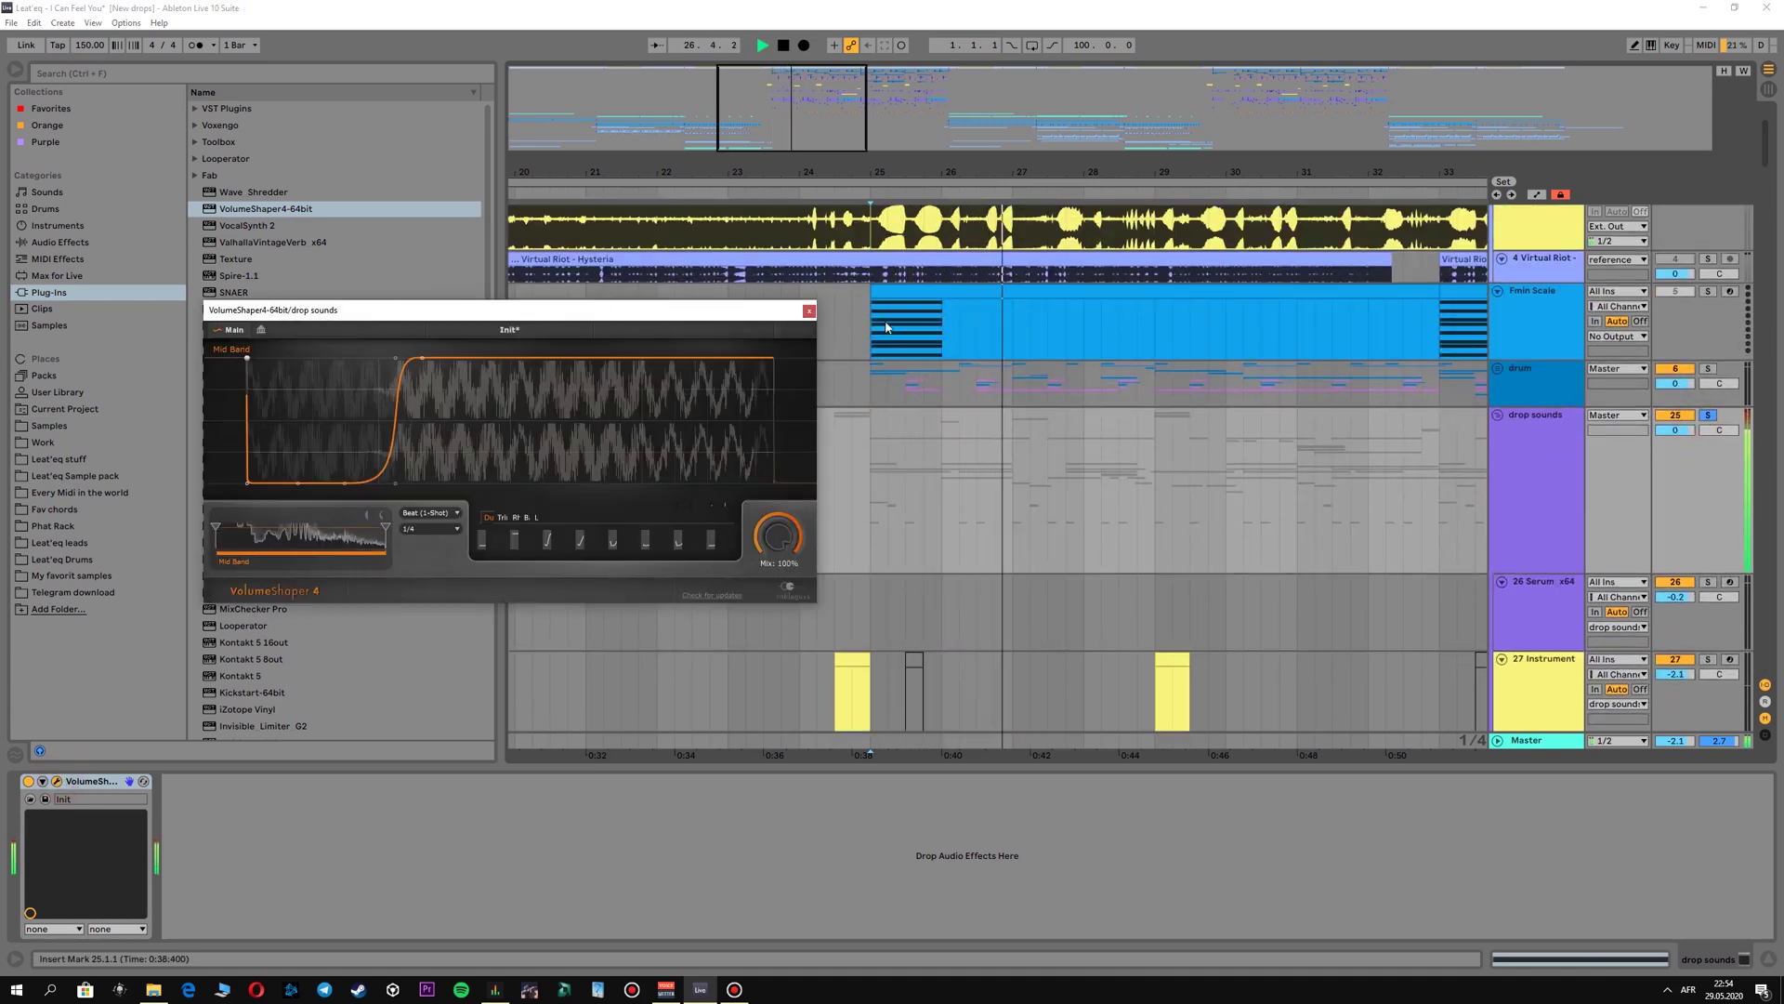